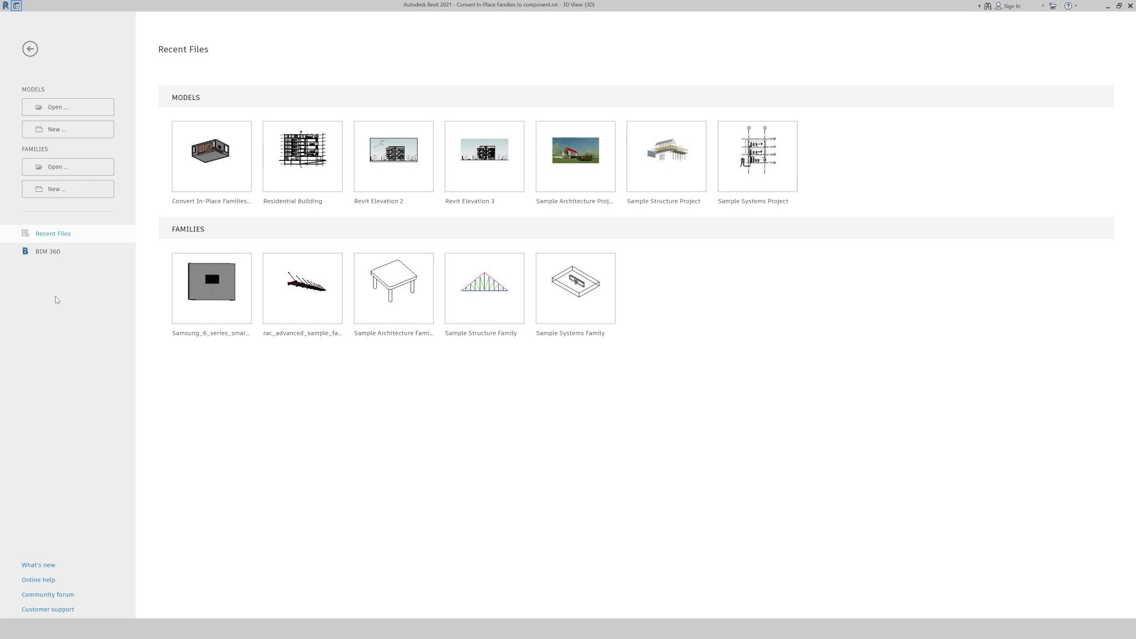
Browse the English metric family templates in list view, checking Metric Furniture and Metric Window.
{"action": "left_click", "coordinate": [54, 190]}
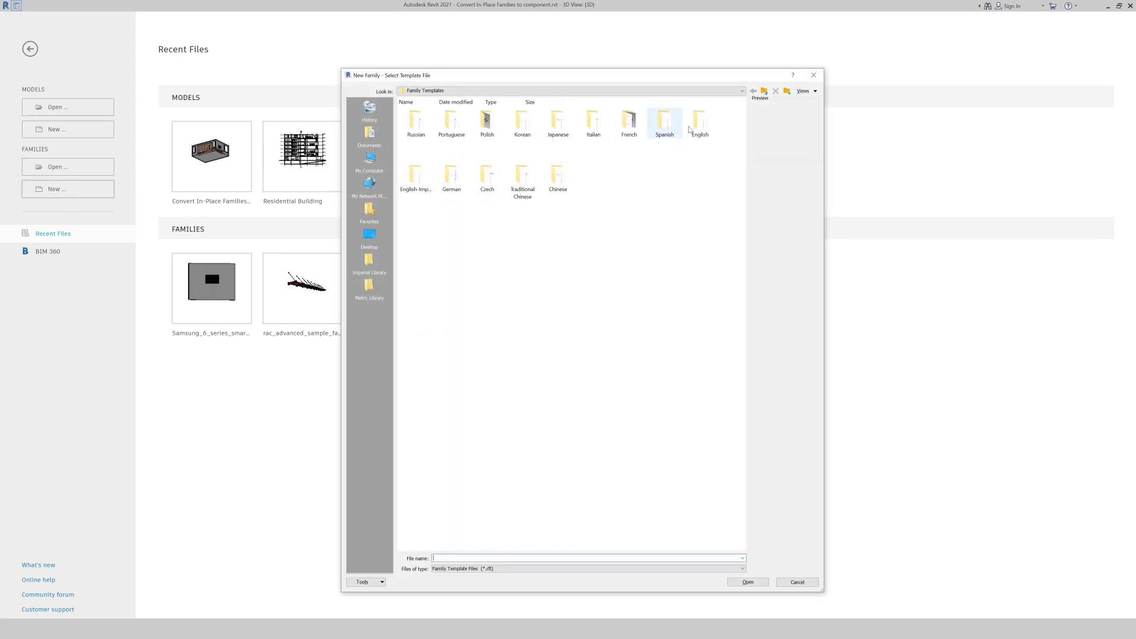
{"action": "double_click", "coordinate": [701, 125]}
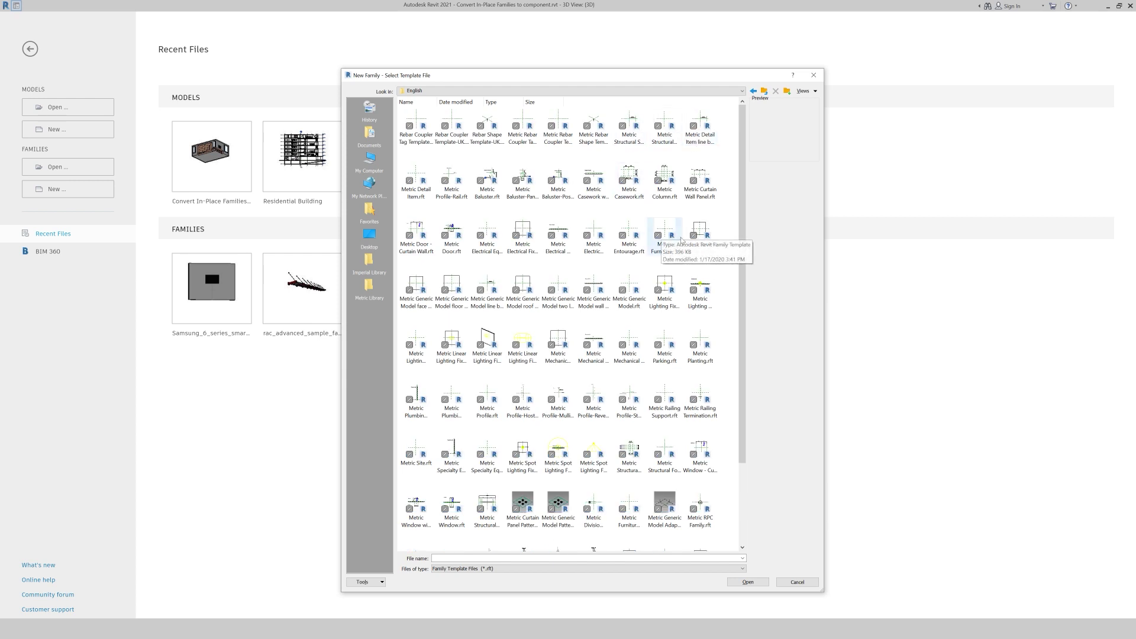
{"action": "right_click", "coordinate": [717, 159]}
{"action": "mouse_move", "coordinate": [737, 164]}
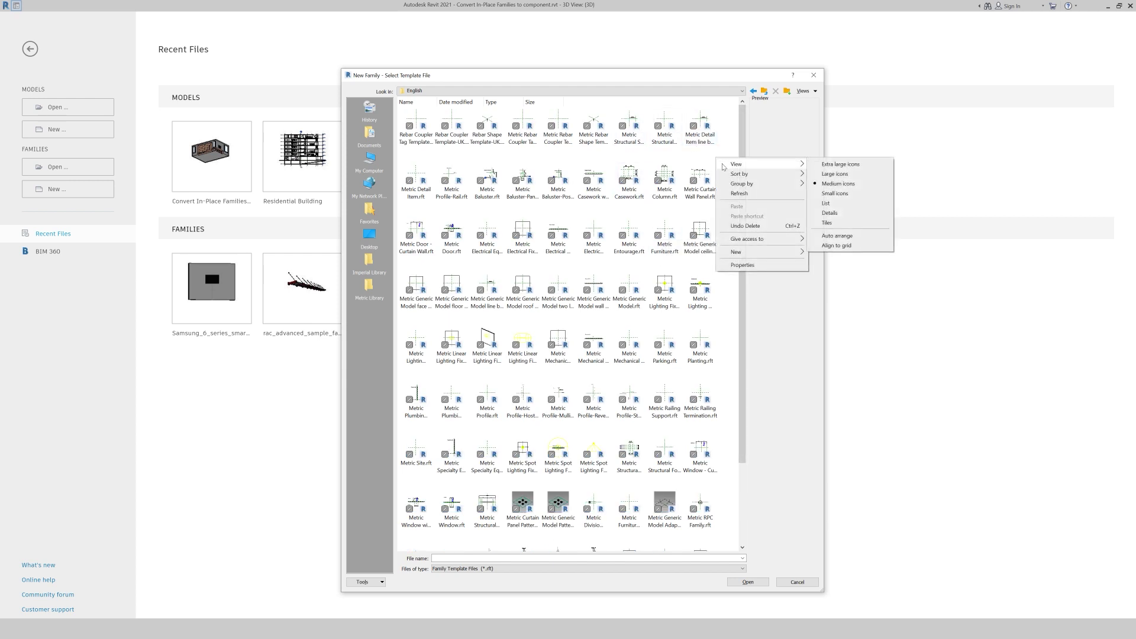
{"action": "left_click", "coordinate": [826, 203]}
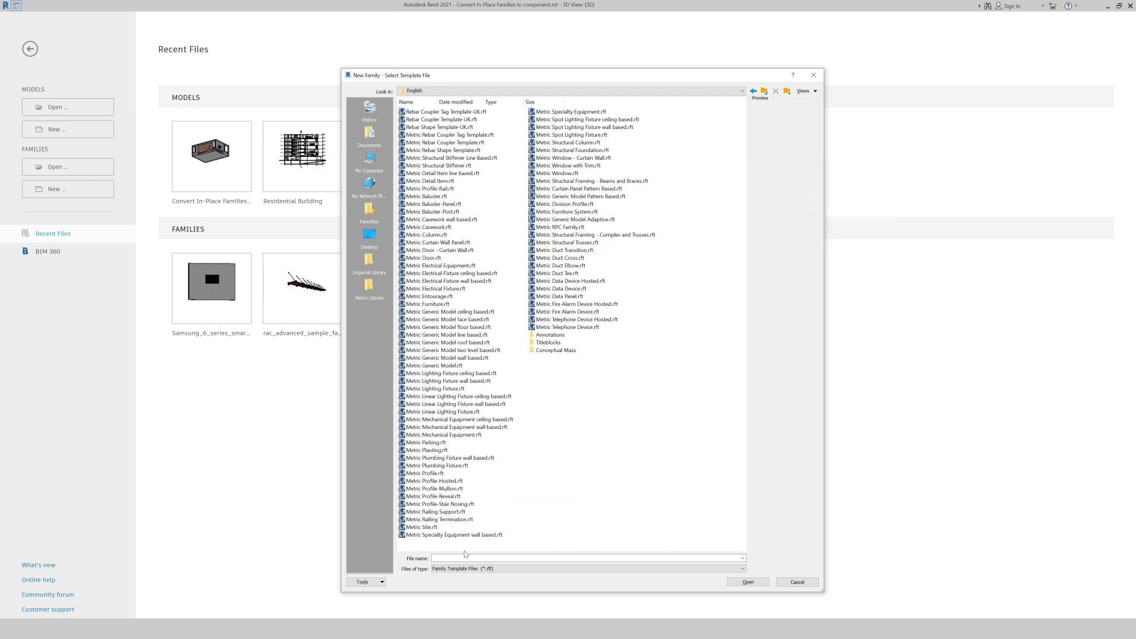
{"action": "left_click", "coordinate": [427, 303]}
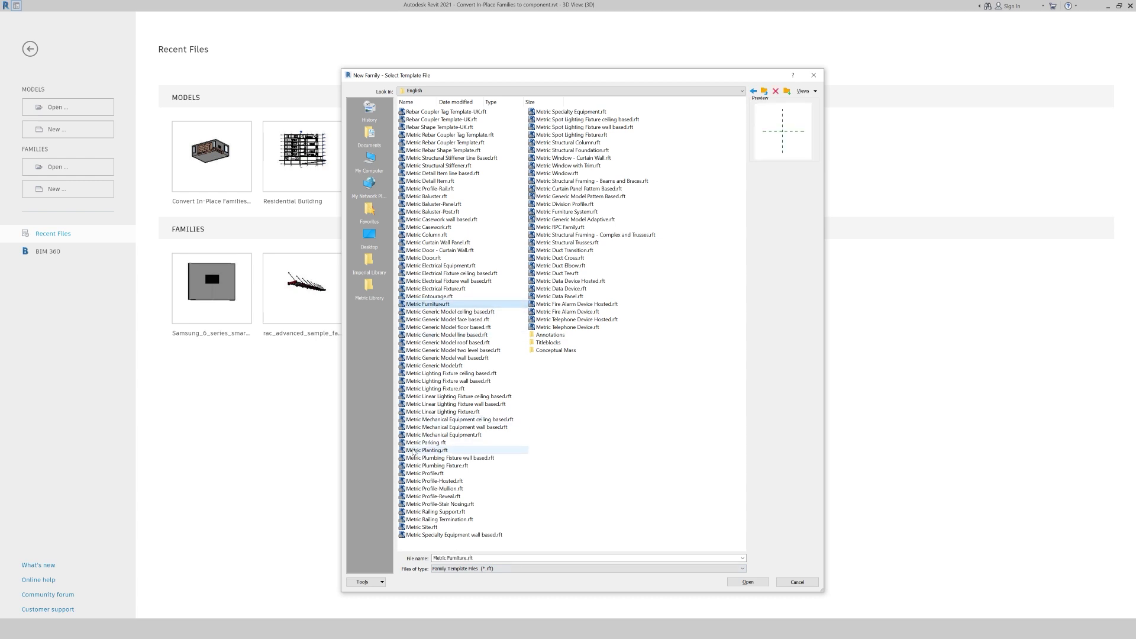
{"action": "left_click", "coordinate": [569, 173]}
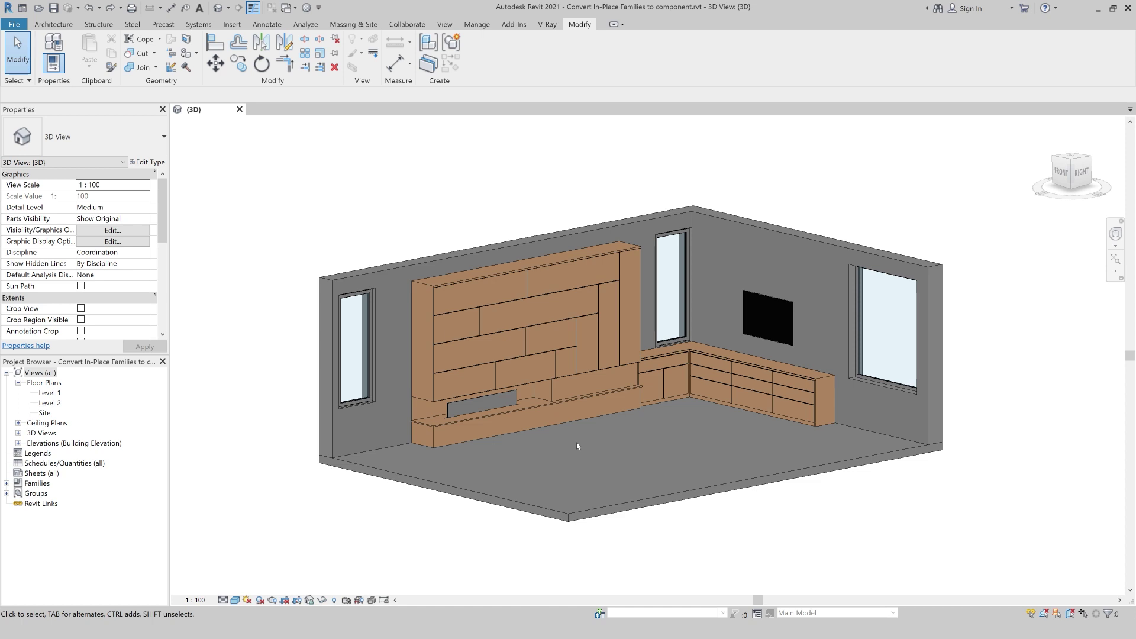
Place an M_Desk 1525 x 762mm component on the room floor in front of the cabinetry.
{"action": "left_click", "coordinate": [53, 25]}
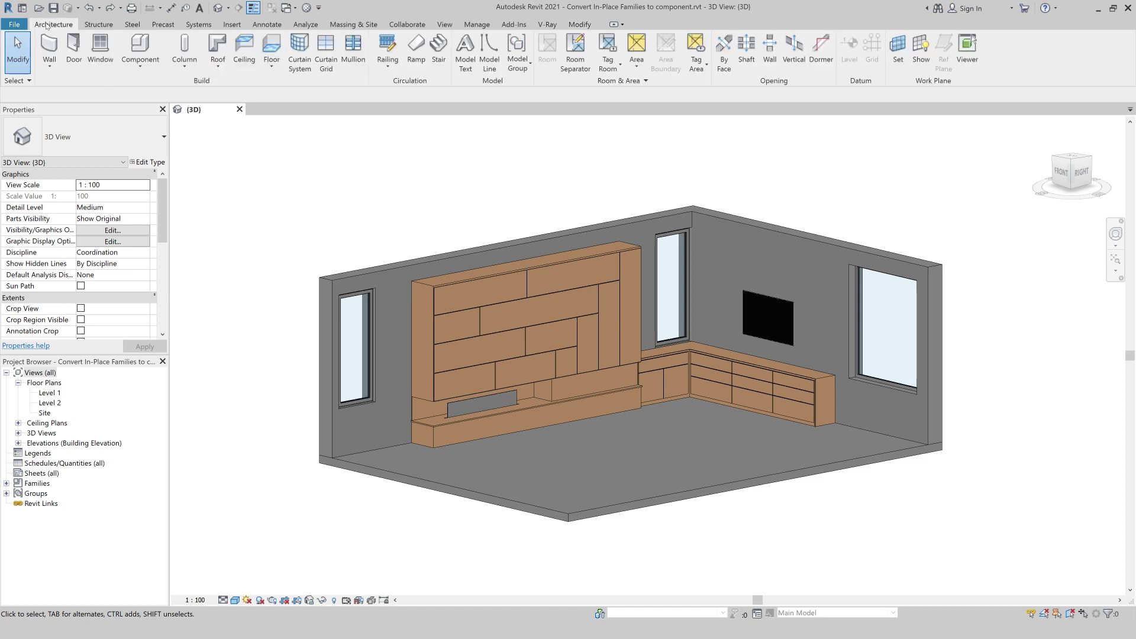
{"action": "left_click", "coordinate": [141, 67]}
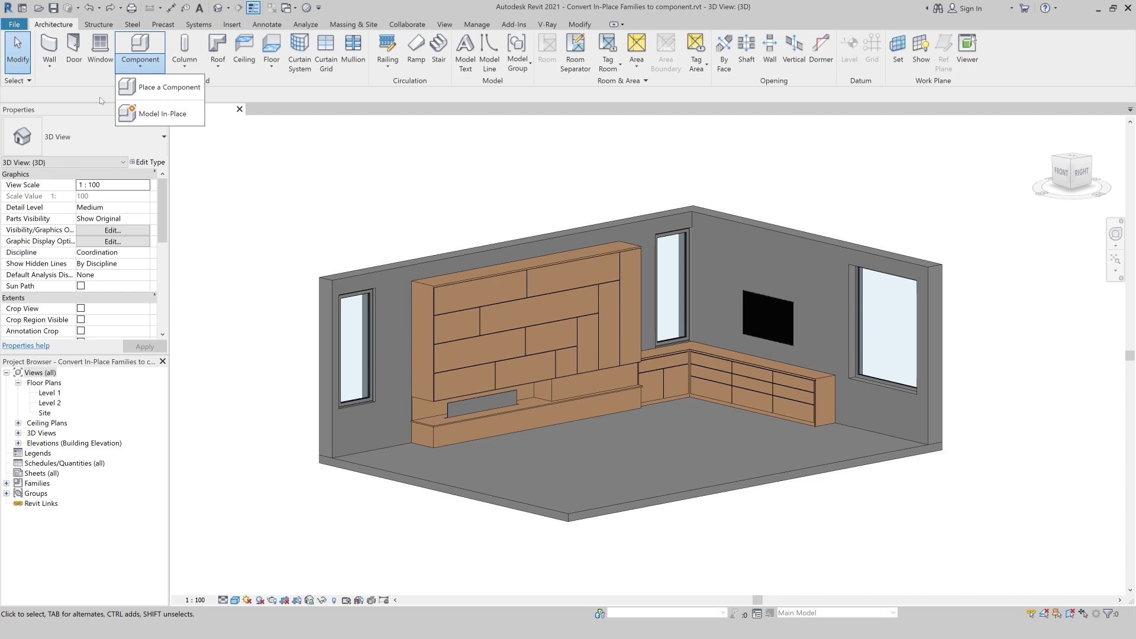
{"action": "left_click", "coordinate": [161, 86]}
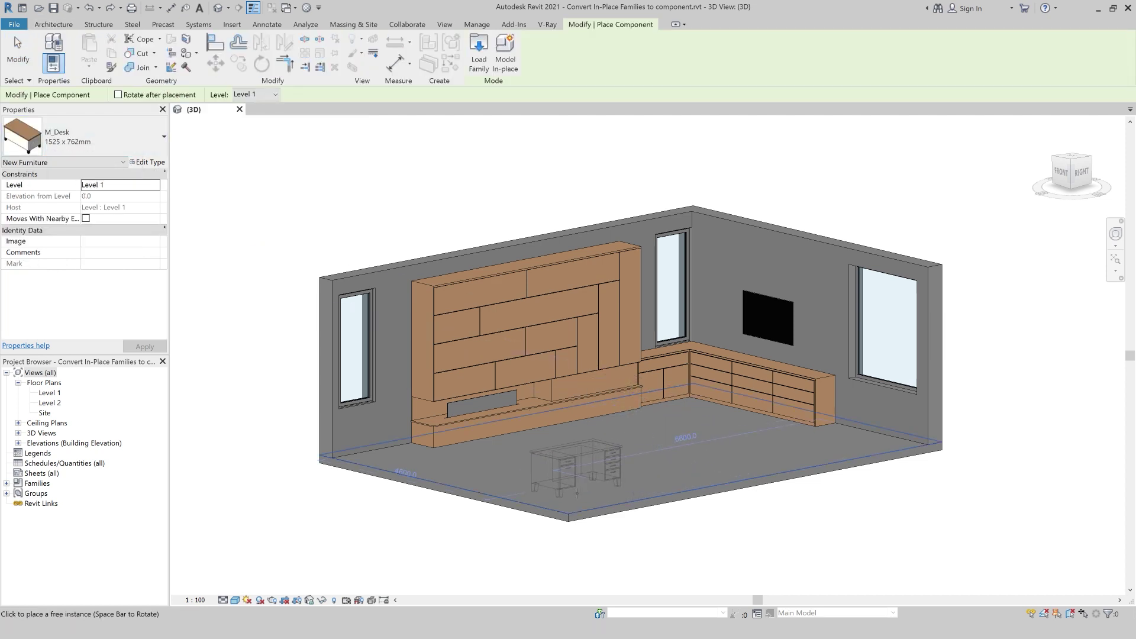
{"action": "left_click", "coordinate": [550, 496]}
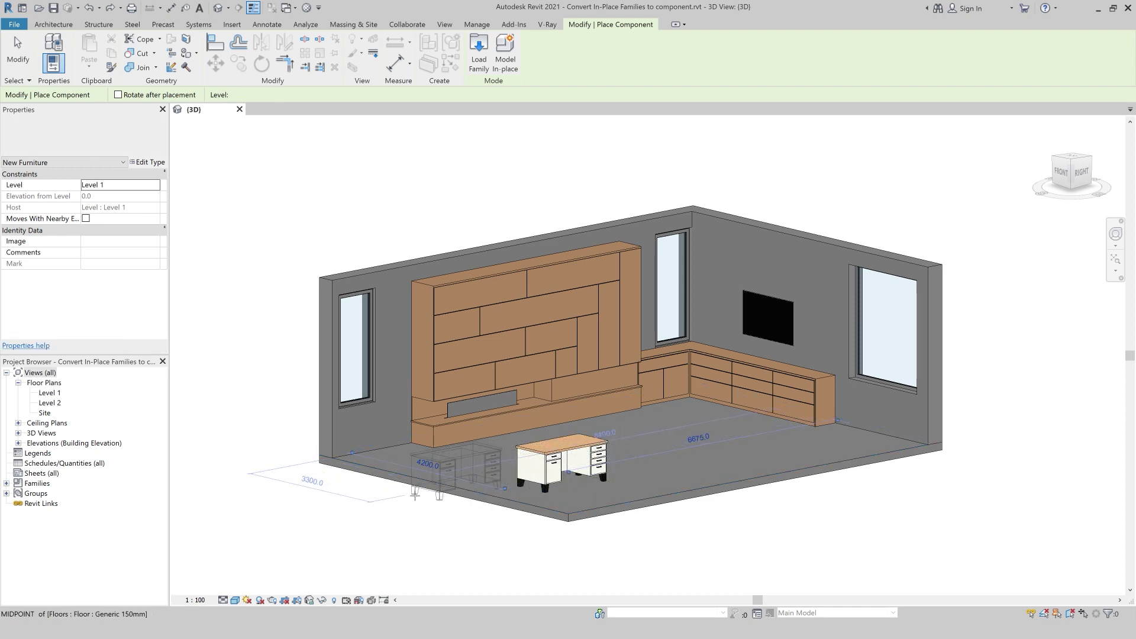
{"action": "key", "text": "Escape"}
{"action": "key", "text": "Escape"}
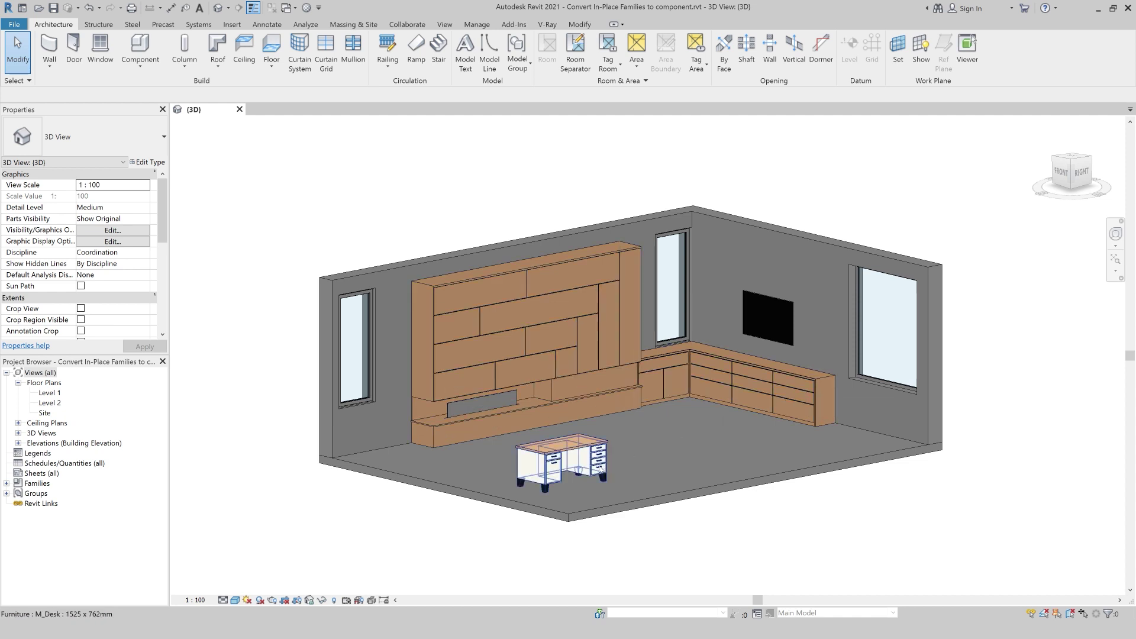
{"action": "left_click", "coordinate": [437, 432]}
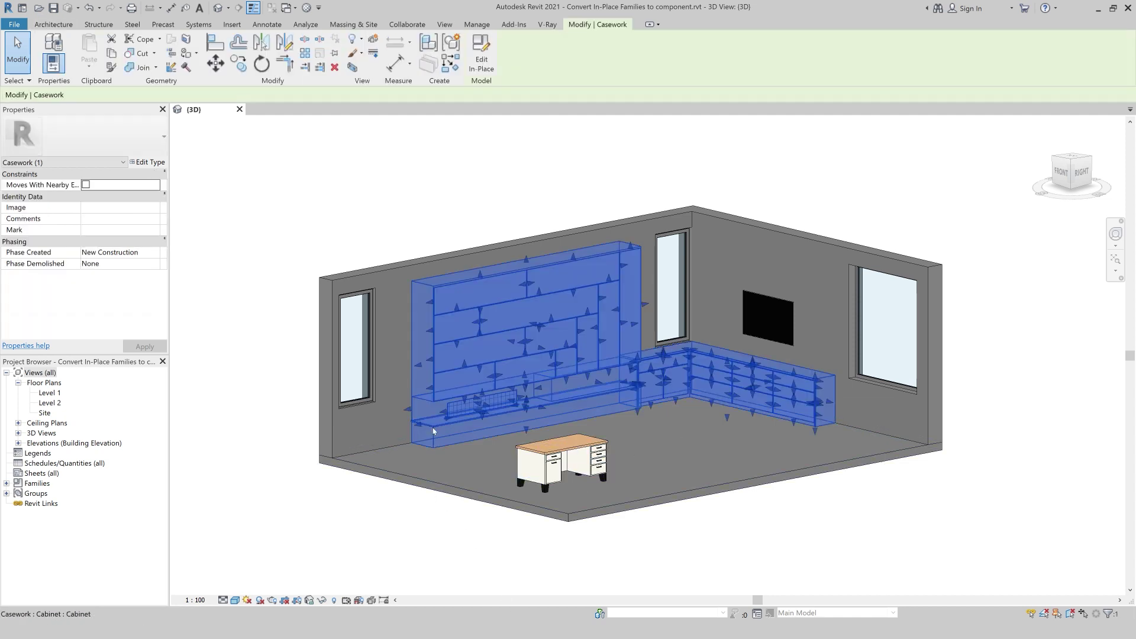
{"action": "left_click", "coordinate": [560, 474]}
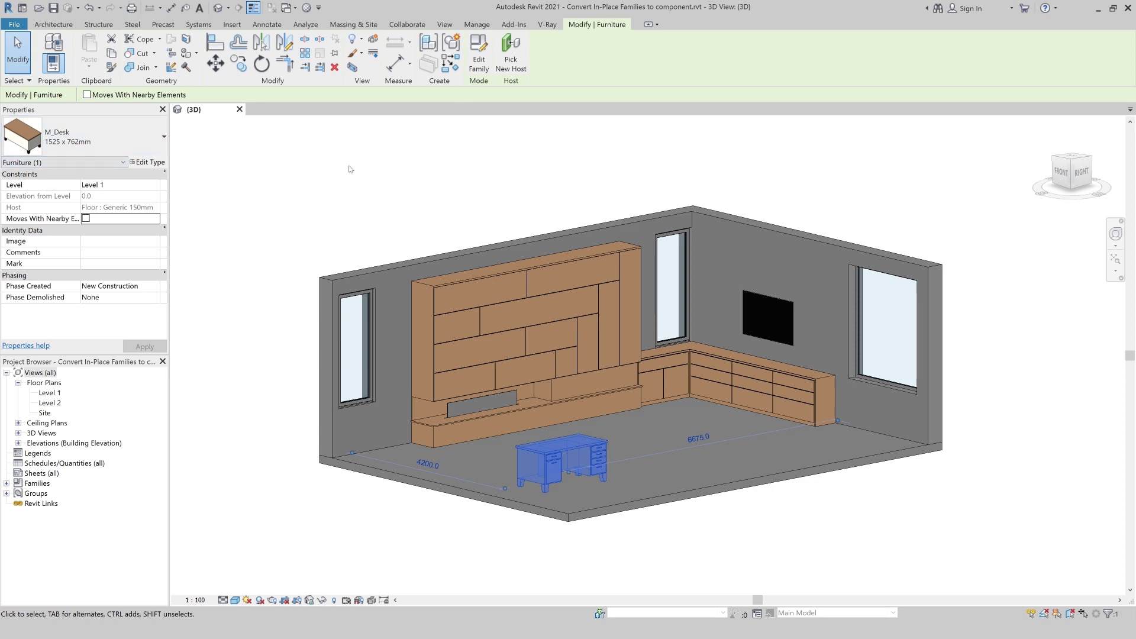
{"action": "left_click", "coordinate": [484, 71]}
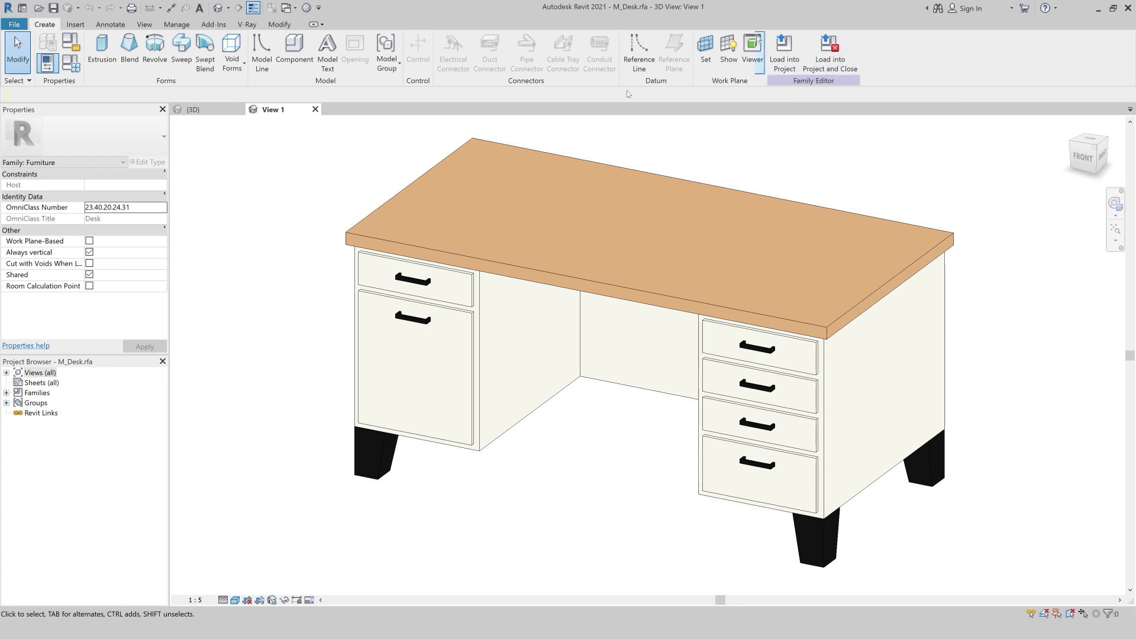
{"action": "left_click", "coordinate": [316, 109]}
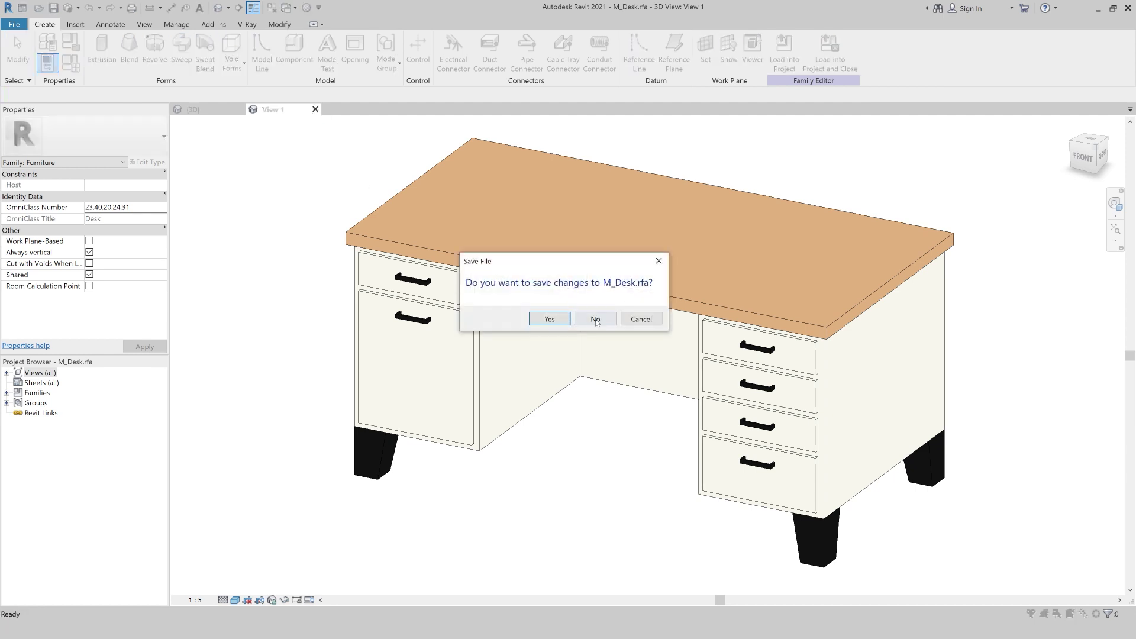
{"action": "left_click", "coordinate": [596, 319]}
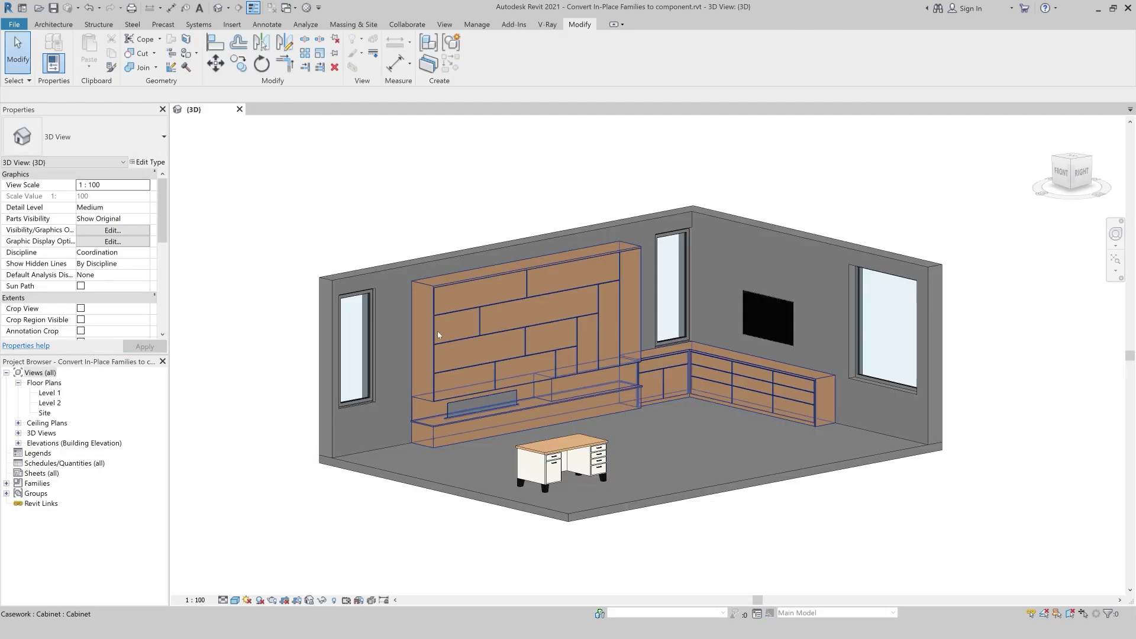
{"action": "left_click", "coordinate": [438, 335]}
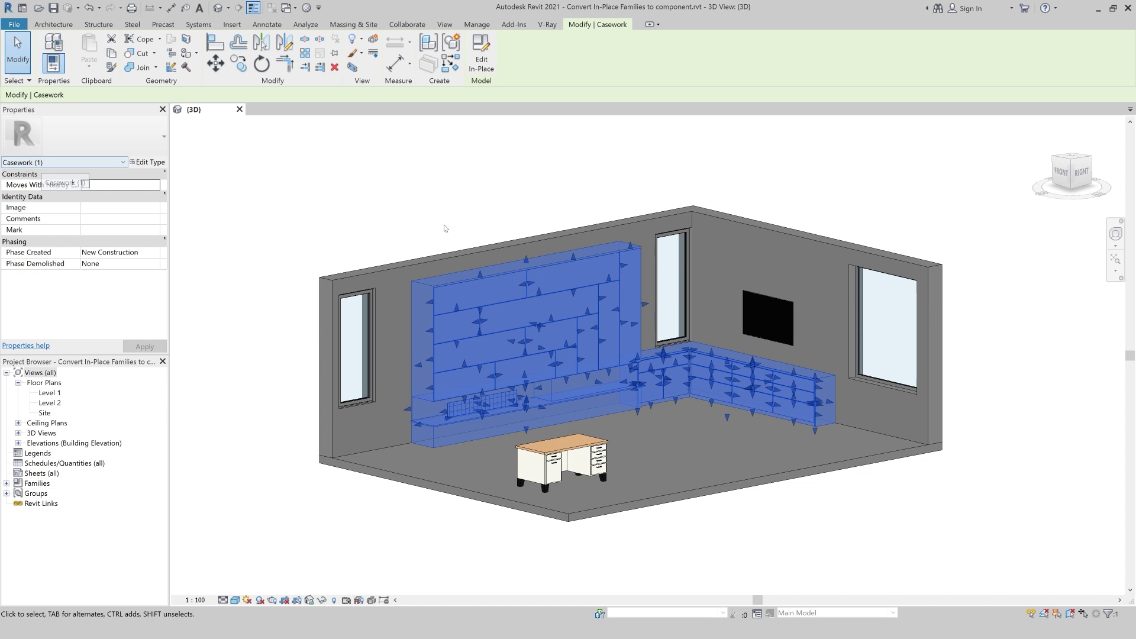
{"action": "left_click", "coordinate": [481, 67]}
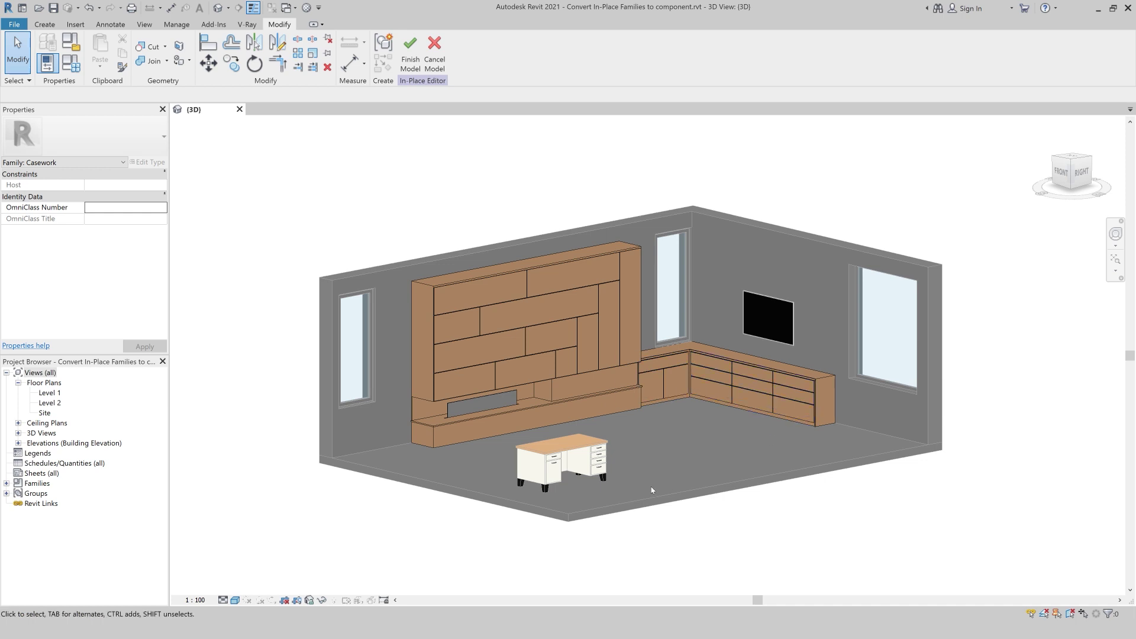
{"action": "left_click", "coordinate": [411, 53]}
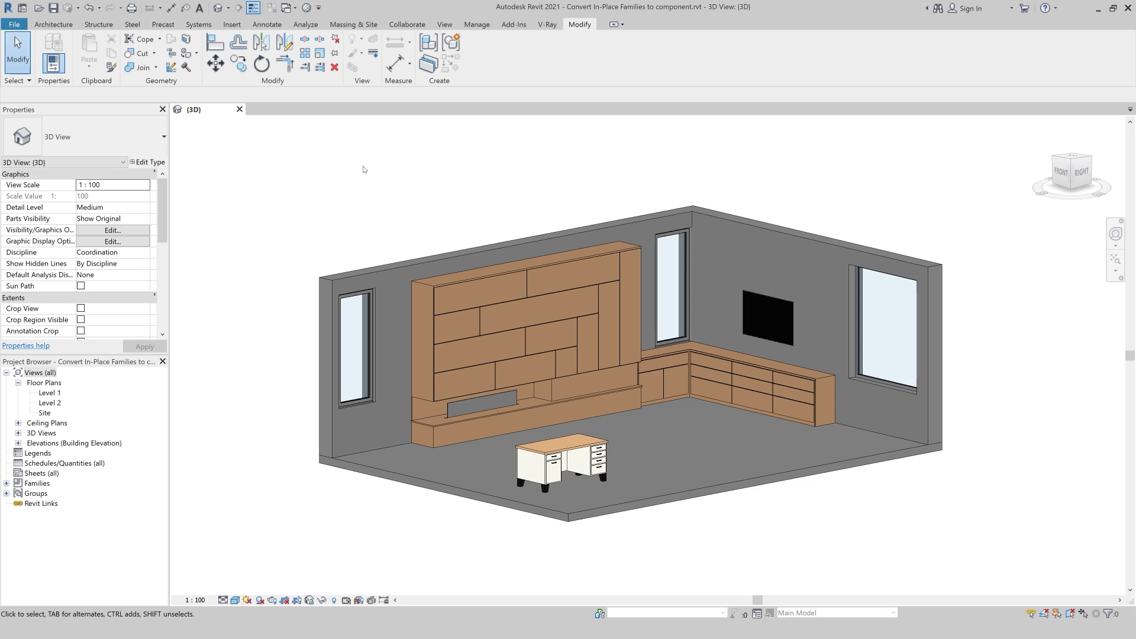
Copy the desk twice to the right, forming a row of three desks.
{"action": "left_click", "coordinate": [562, 459]}
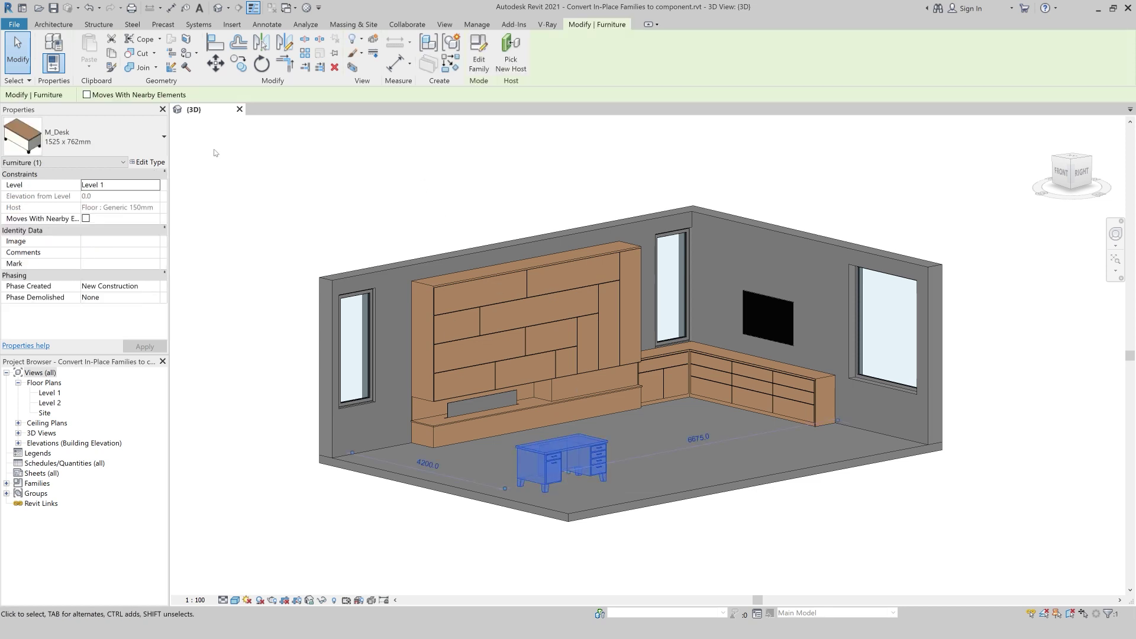
{"action": "left_click", "coordinate": [238, 63]}
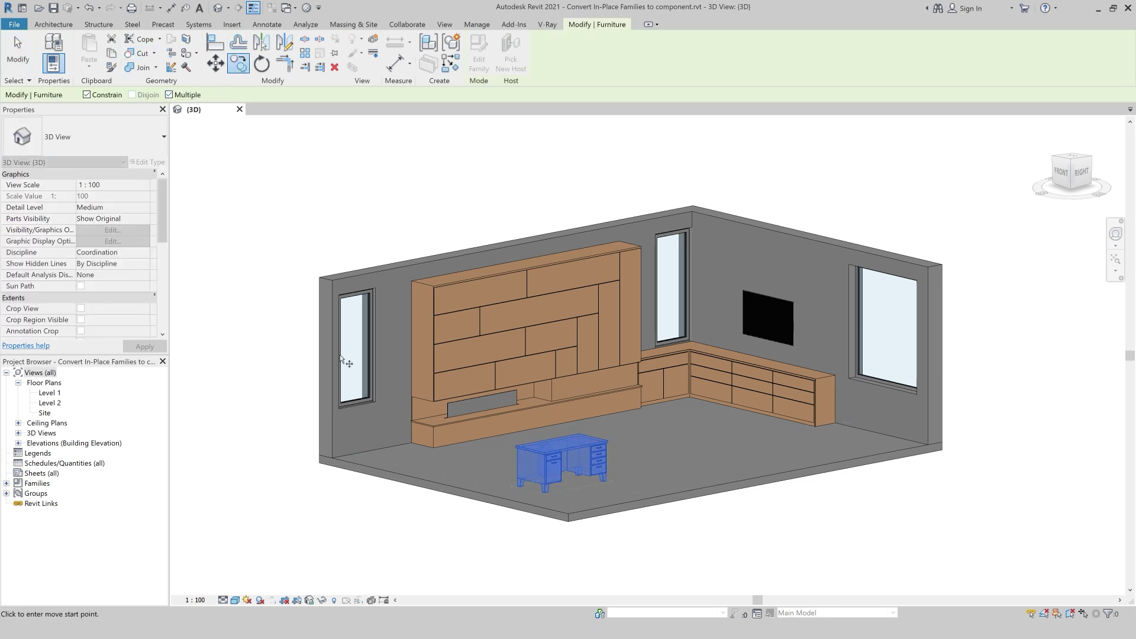
{"action": "left_click", "coordinate": [535, 507]}
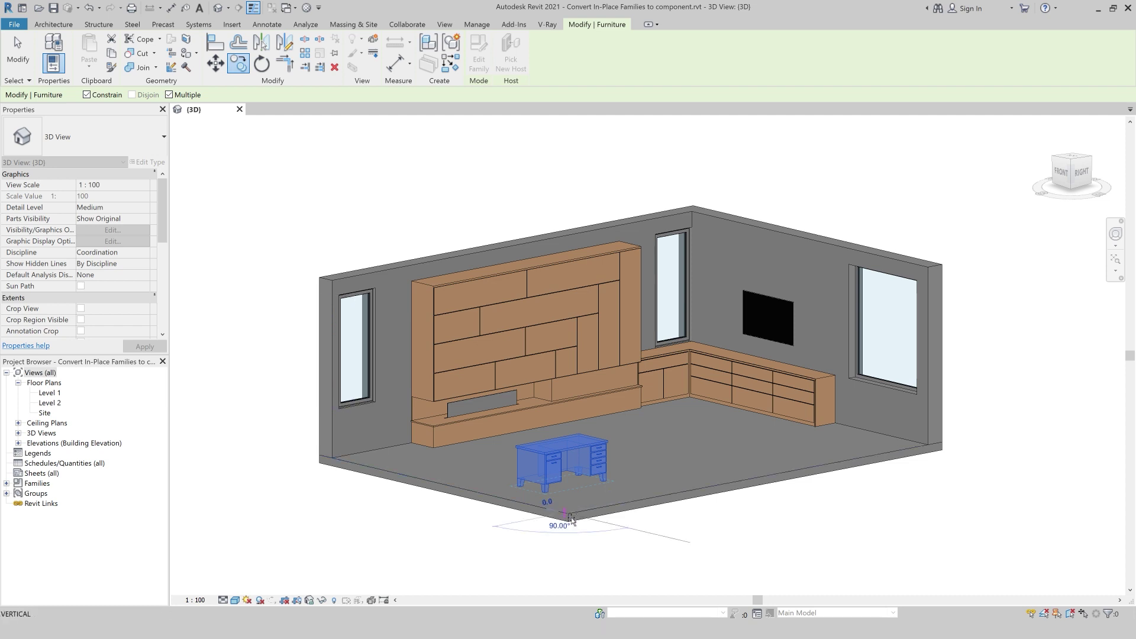
{"action": "left_click", "coordinate": [661, 503]}
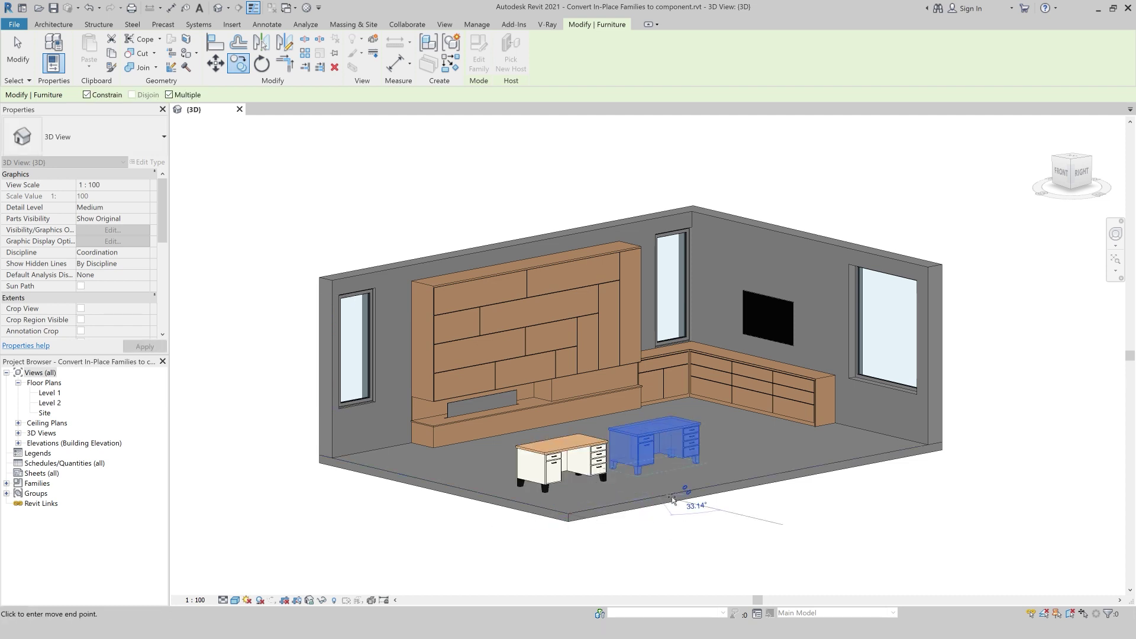
{"action": "left_click", "coordinate": [749, 491]}
{"action": "key", "text": "Escape"}
{"action": "key", "text": "Escape"}
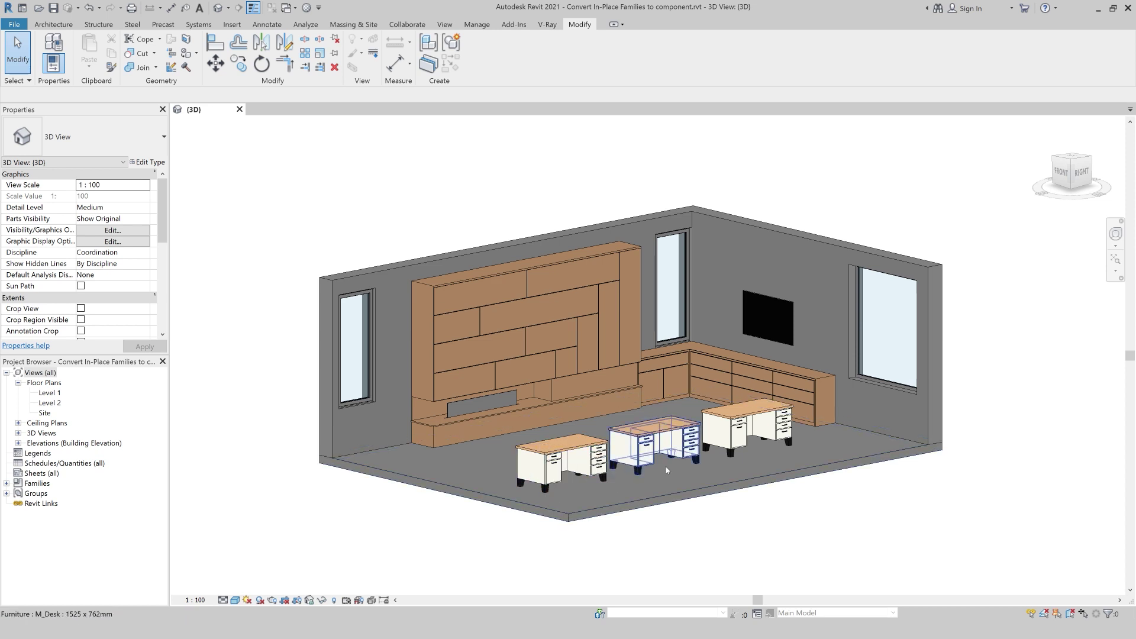
Delete the drawer handles in the desk family and load it back, overwriting the existing version.
{"action": "left_click", "coordinate": [603, 476]}
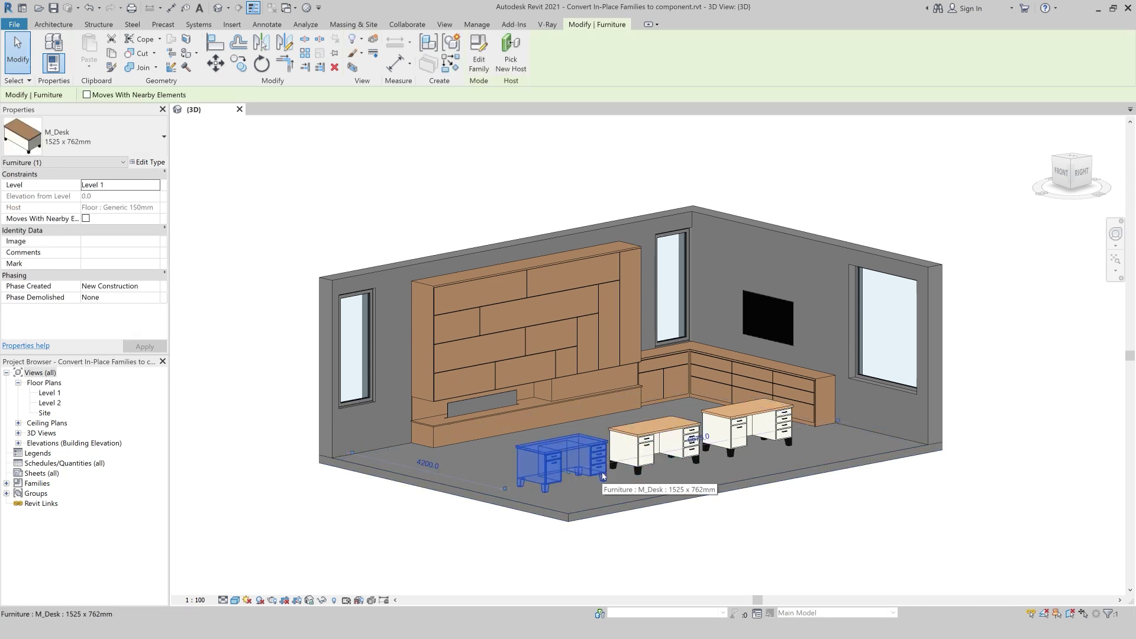
{"action": "left_click", "coordinate": [482, 59]}
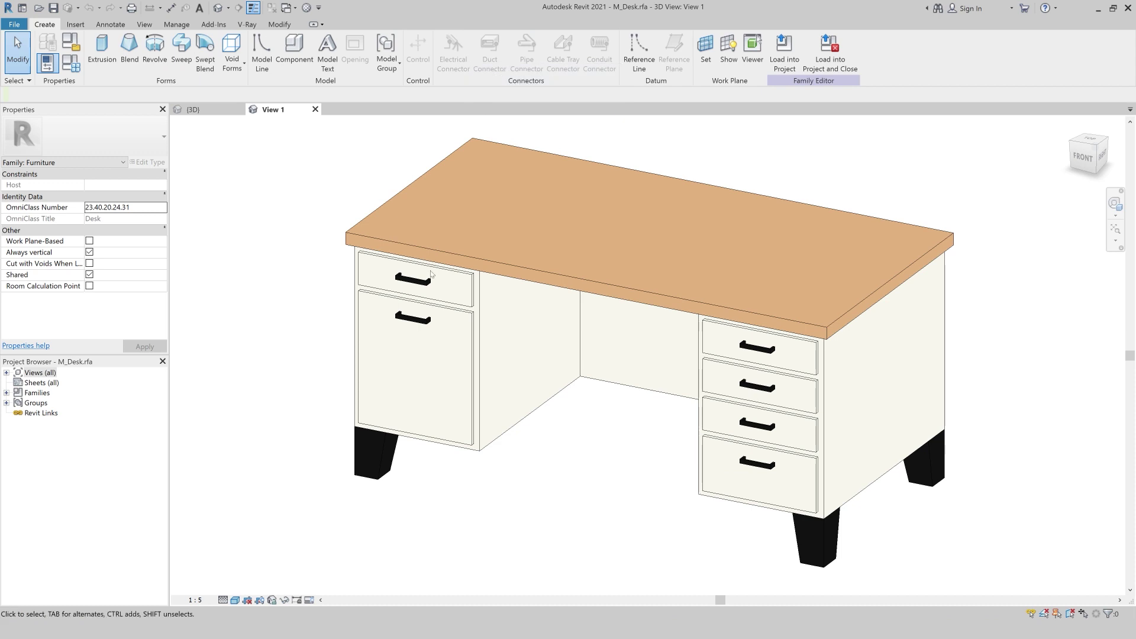
{"action": "scroll", "coordinate": [448, 369], "scroll_direction": "down", "scroll_amount": 2}
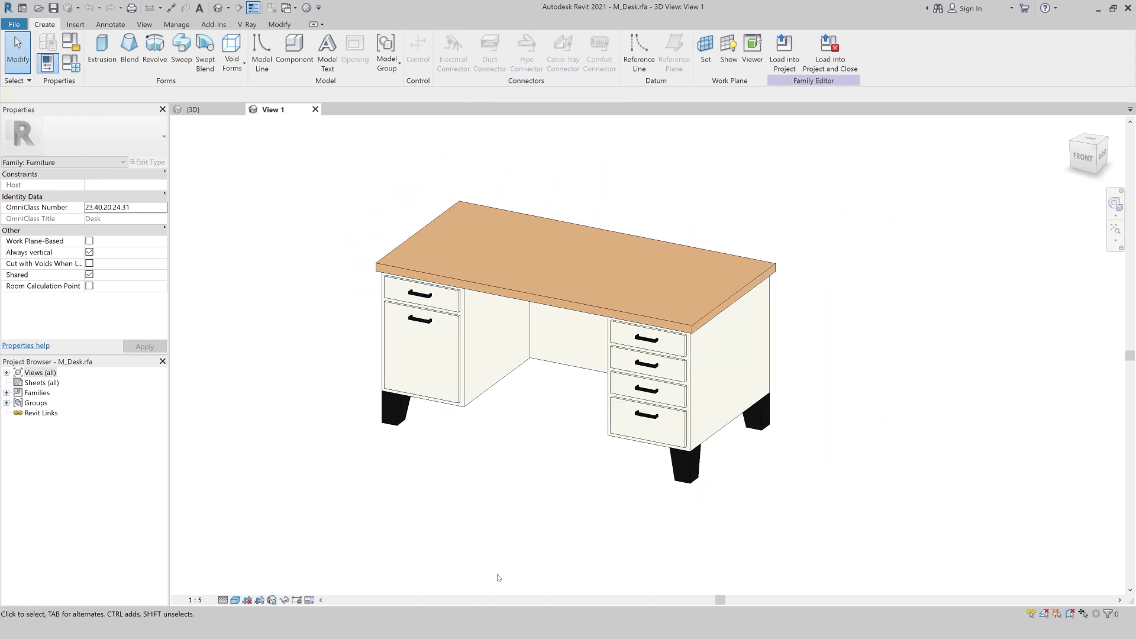
{"action": "left_click", "coordinate": [427, 320]}
{"action": "key", "text": "Delete"}
{"action": "left_click", "coordinate": [651, 391]}
{"action": "key", "text": "Delete"}
{"action": "left_click", "coordinate": [414, 52]}
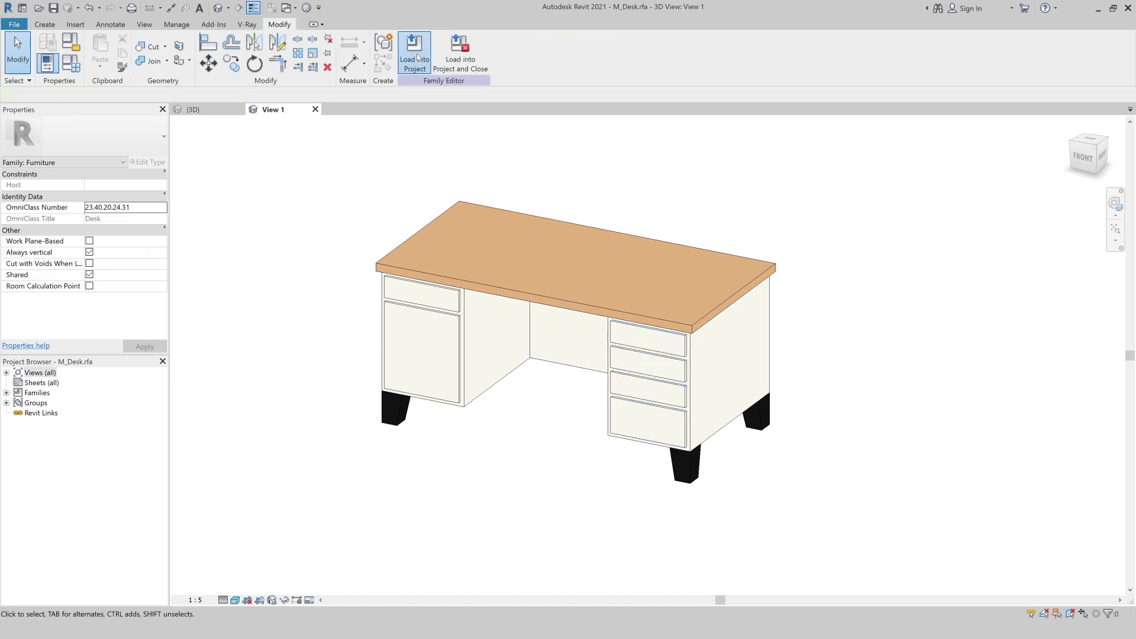
{"action": "left_click", "coordinate": [497, 285]}
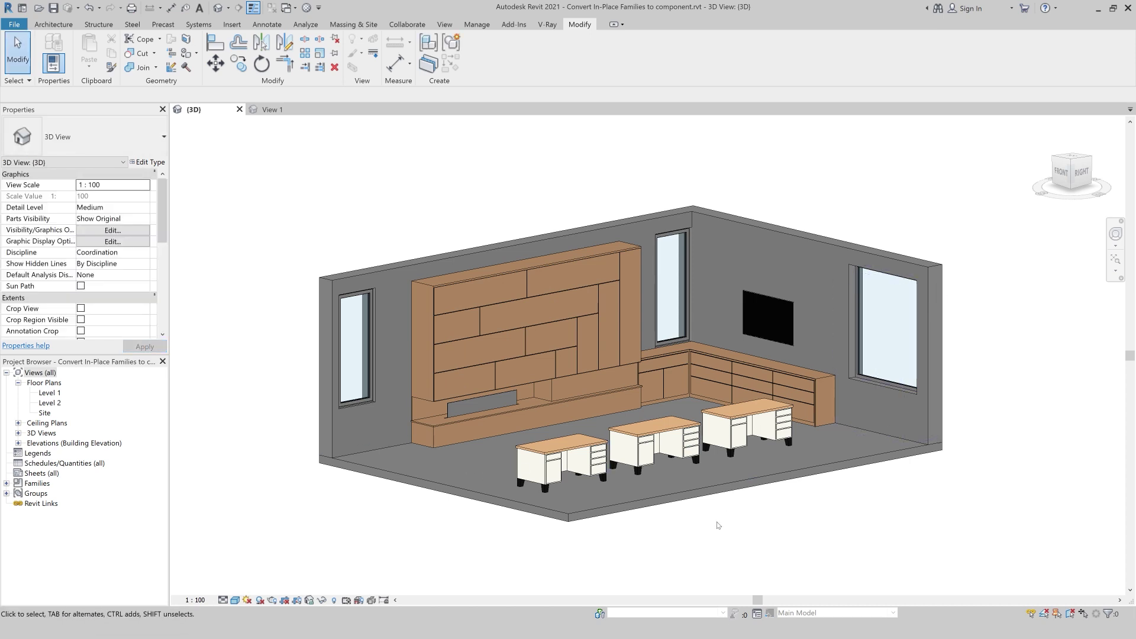
{"action": "left_click", "coordinate": [645, 465]}
{"action": "left_click", "coordinate": [737, 444], "text": "ctrl"}
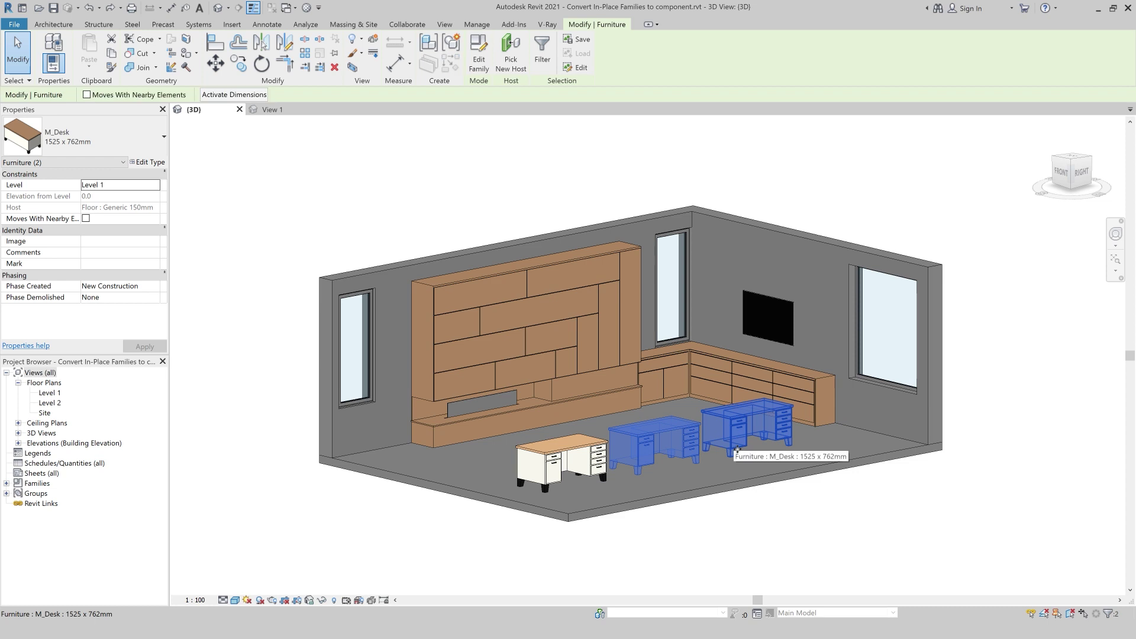
{"action": "key", "text": "Delete"}
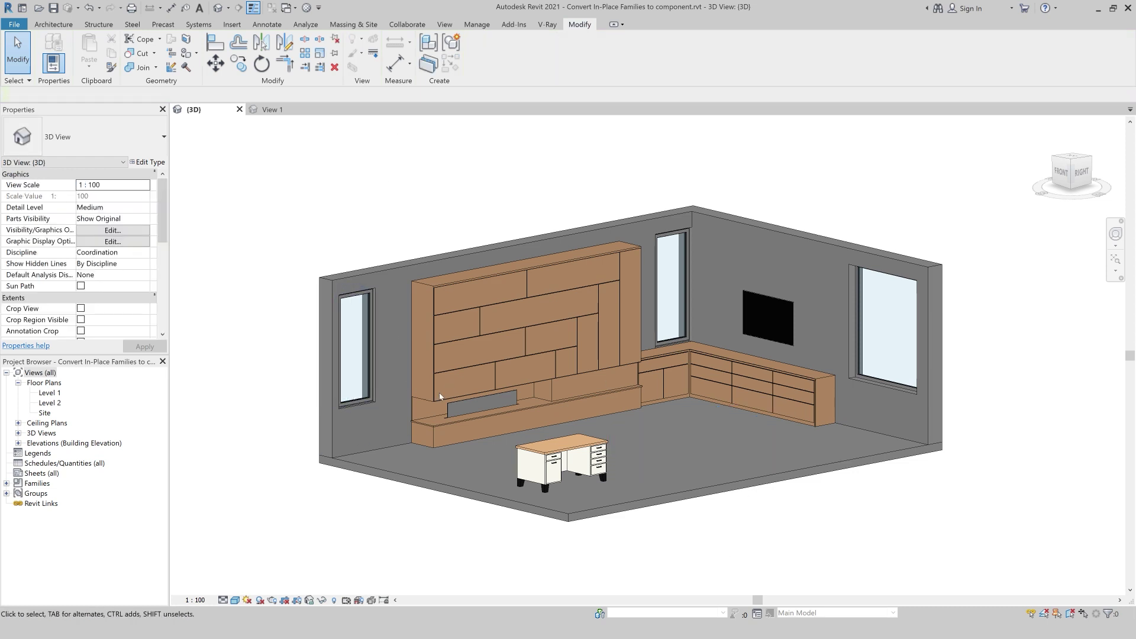
{"action": "left_click", "coordinate": [435, 401]}
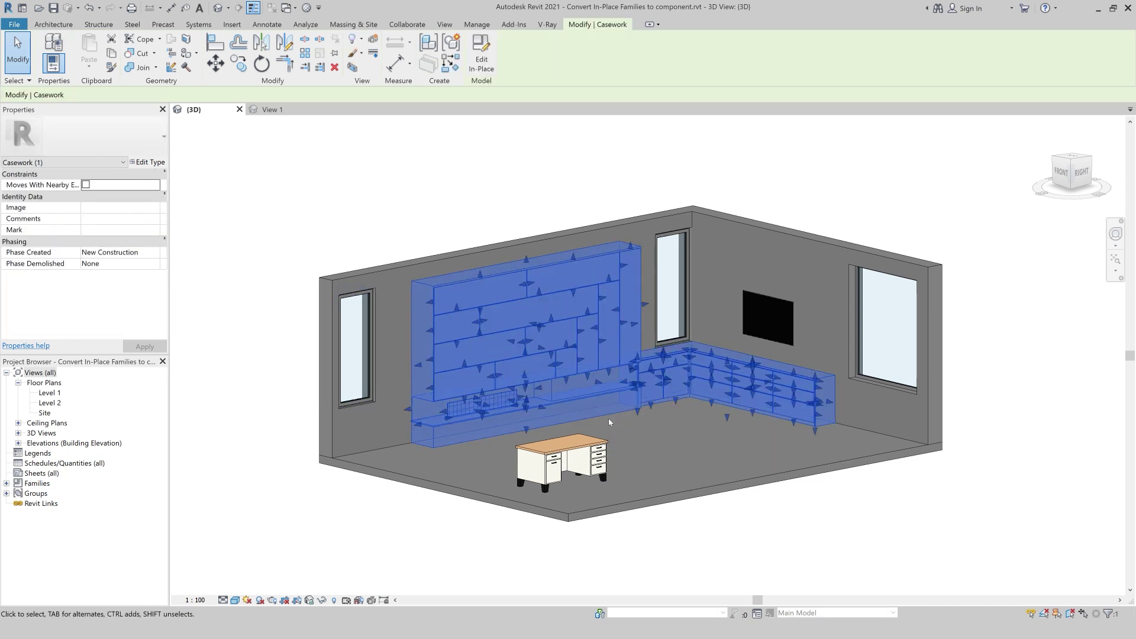
{"action": "left_click", "coordinate": [237, 63]}
{"action": "left_click", "coordinate": [323, 458]}
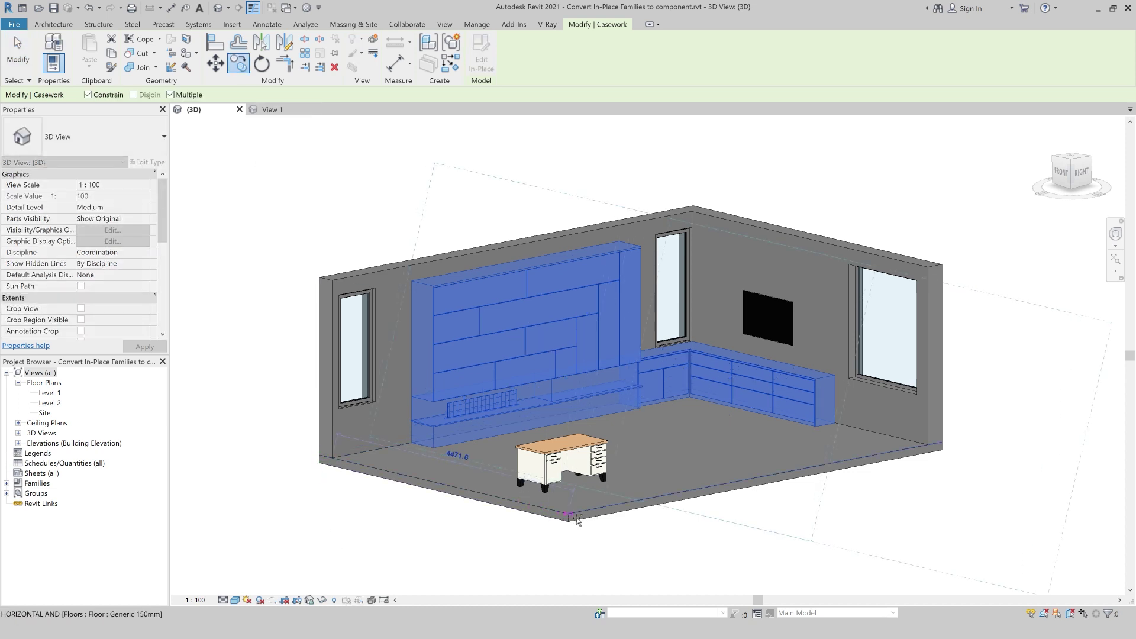
{"action": "left_click", "coordinate": [647, 506]}
{"action": "key", "text": "Escape"}
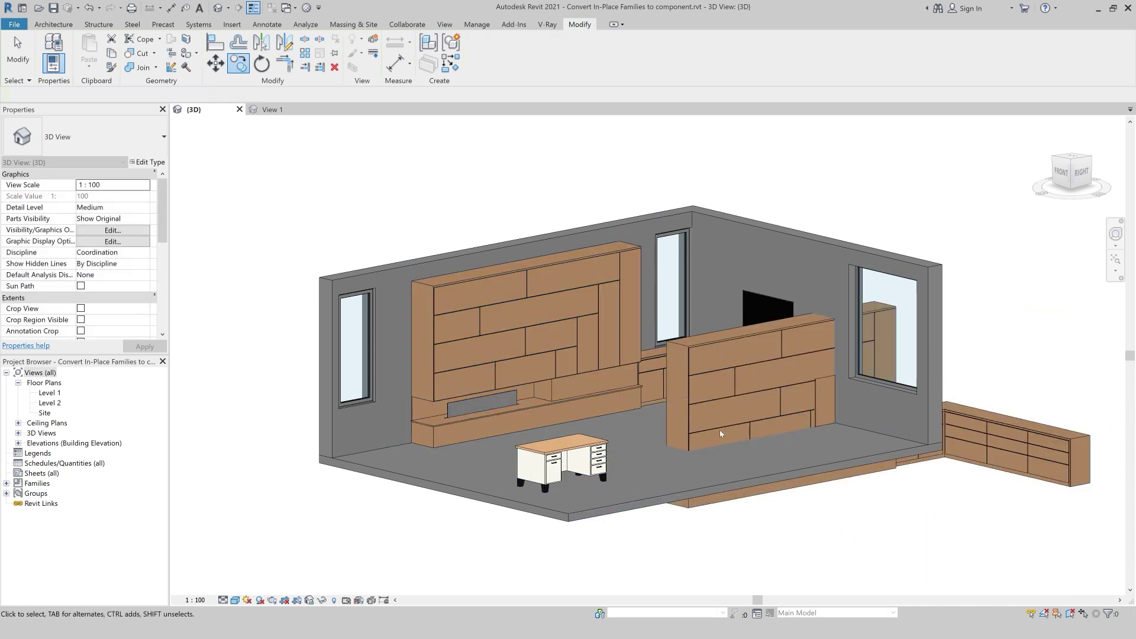
{"action": "key", "text": "Escape"}
{"action": "left_click", "coordinate": [451, 427]}
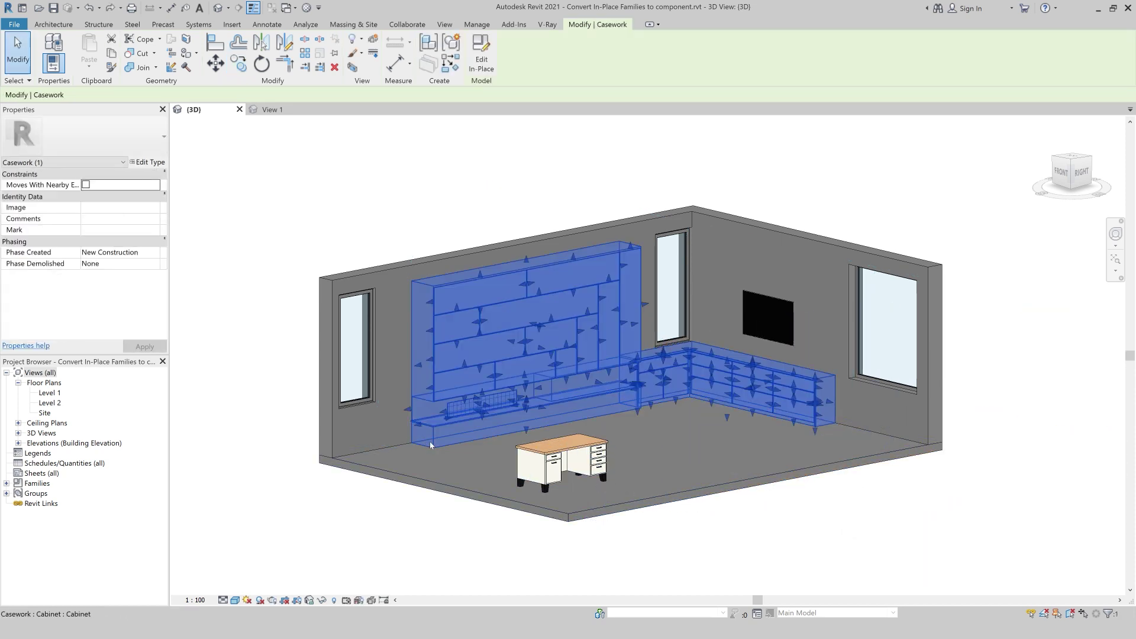
From the right-side view, copy the wall-panel cabinets to the left of the room.
{"action": "left_click", "coordinate": [1082, 171]}
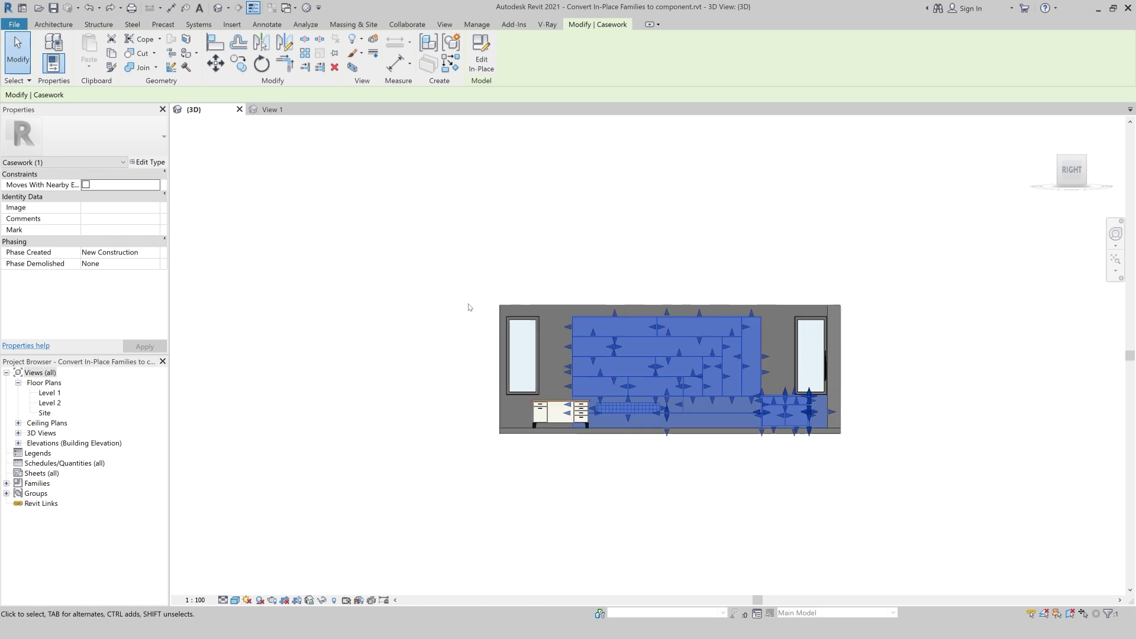
{"action": "left_click", "coordinate": [215, 63]}
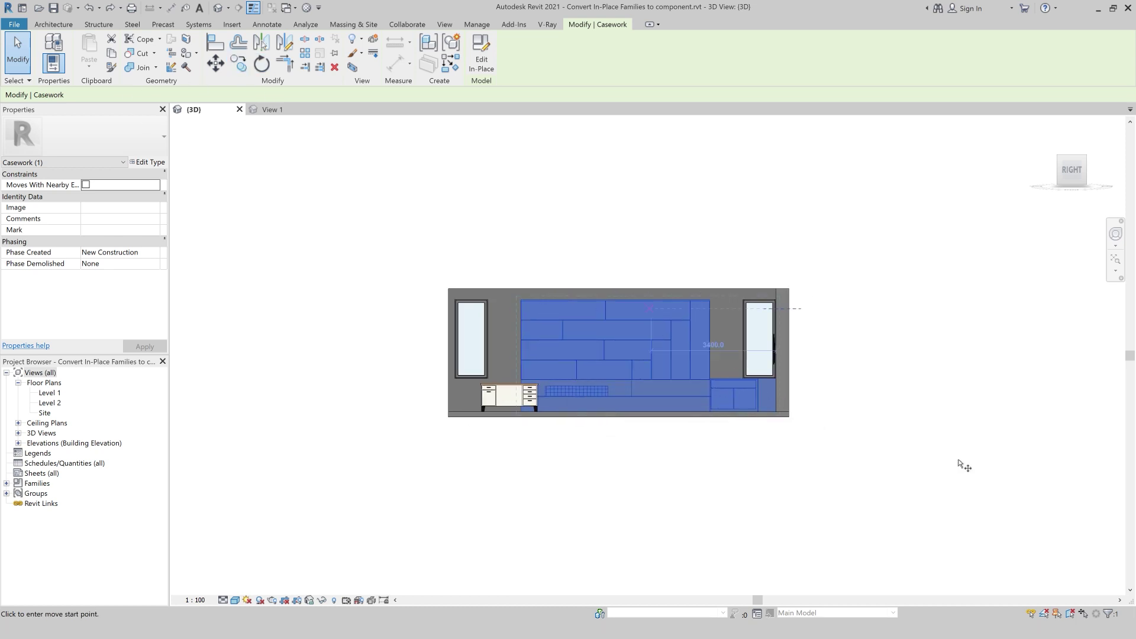
{"action": "key", "text": "c"}
{"action": "key", "text": "o"}
{"action": "left_click", "coordinate": [790, 414]}
{"action": "left_click", "coordinate": [467, 411]}
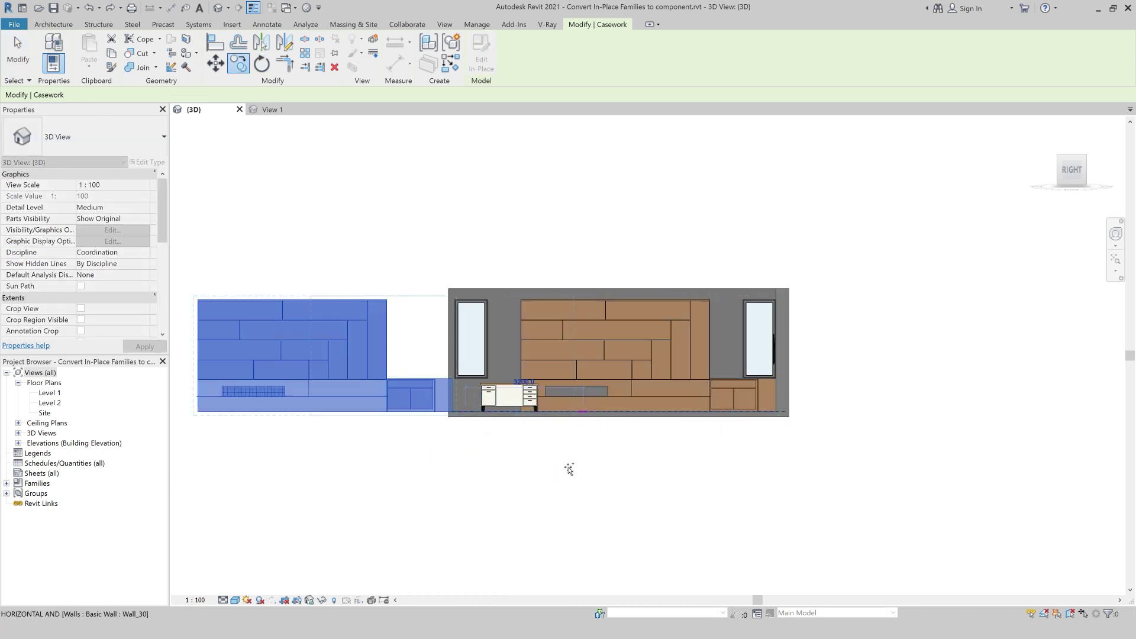
{"action": "key", "text": "Escape"}
{"action": "key", "text": "Escape"}
In the in-place editor, drag the cabinet extrusion's grip to the right wall corner, then finish the model.
{"action": "mouse_move", "coordinate": [545, 460]}
{"action": "middle_mouse_down", "text": "shift"}
{"action": "mouse_move", "coordinate": [492, 472]}
{"action": "mouse_move", "coordinate": [521, 530]}
{"action": "mouse_move", "coordinate": [535, 616]}
{"action": "mouse_move", "coordinate": [592, 580]}
{"action": "middle_mouse_up", "text": "shift"}
{"action": "double_click", "coordinate": [787, 427]}
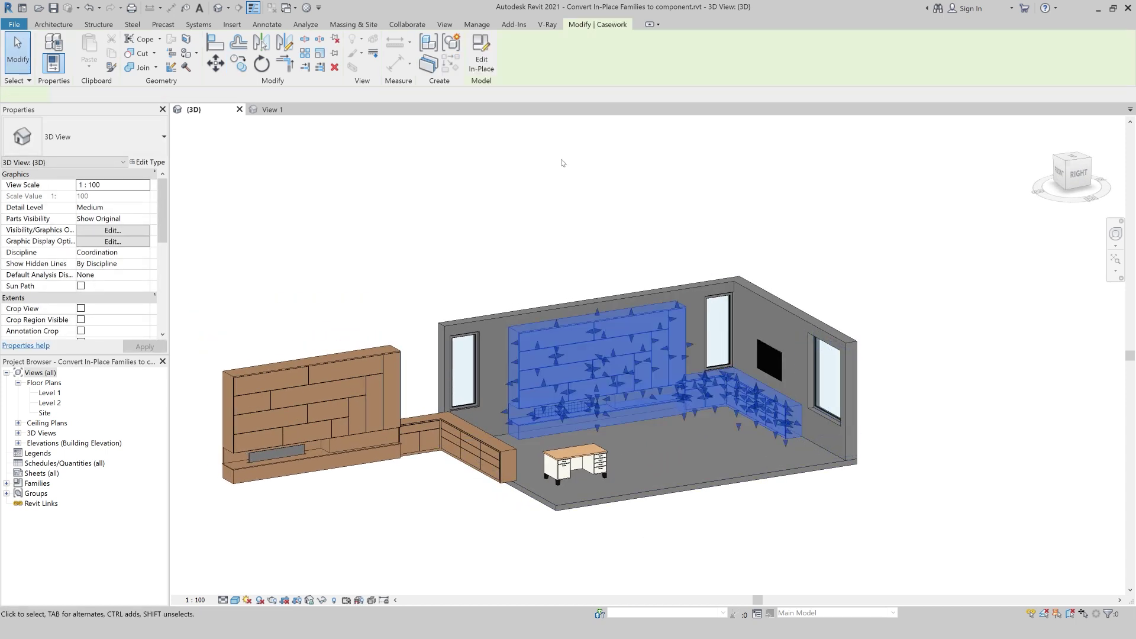
{"action": "left_click", "coordinate": [795, 425]}
{"action": "left_click_drag", "start_coordinate": [828, 442], "coordinate": [812, 506]}
{"action": "left_click", "coordinate": [605, 65]}
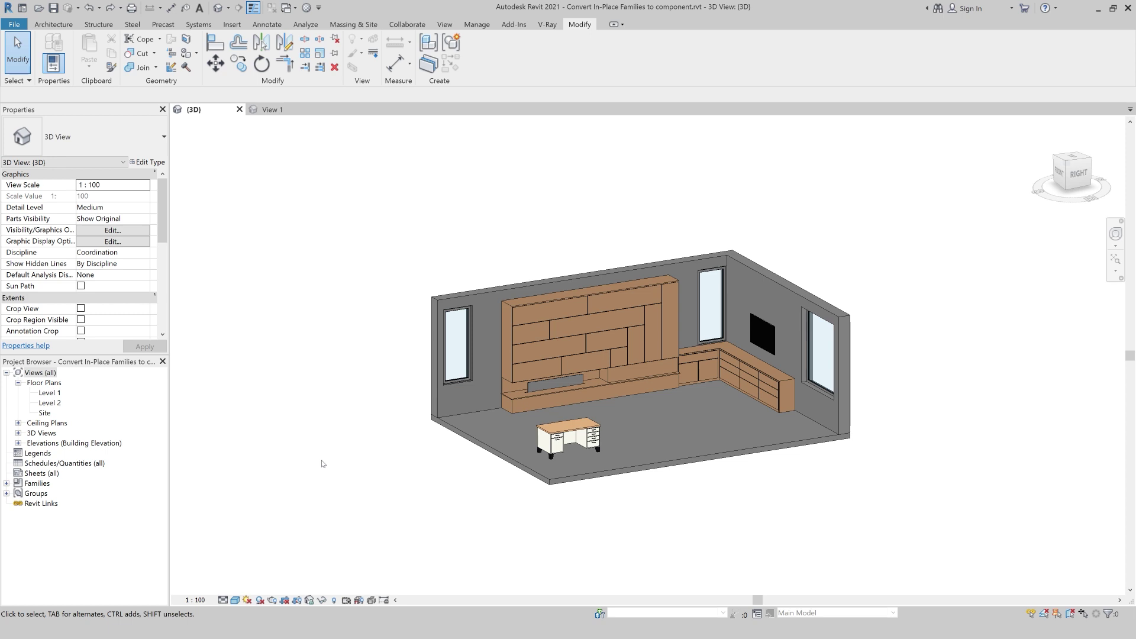
Expand Families > Casework to show the Cabinet family, then view the room from the right.
{"action": "left_click", "coordinate": [6, 484]}
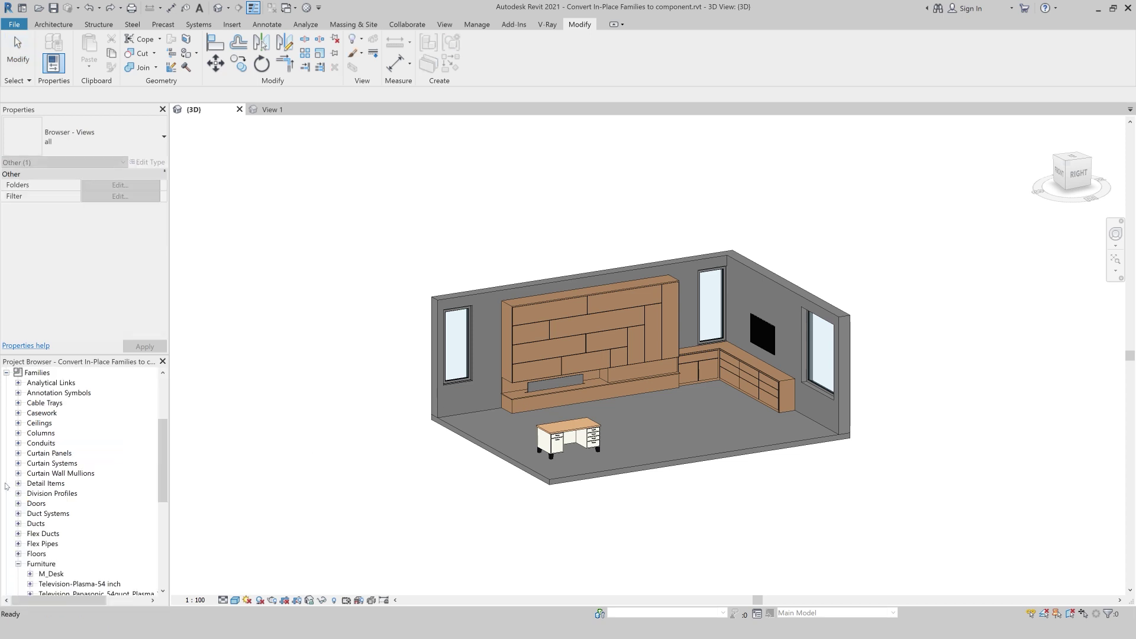
{"action": "left_click", "coordinate": [17, 413]}
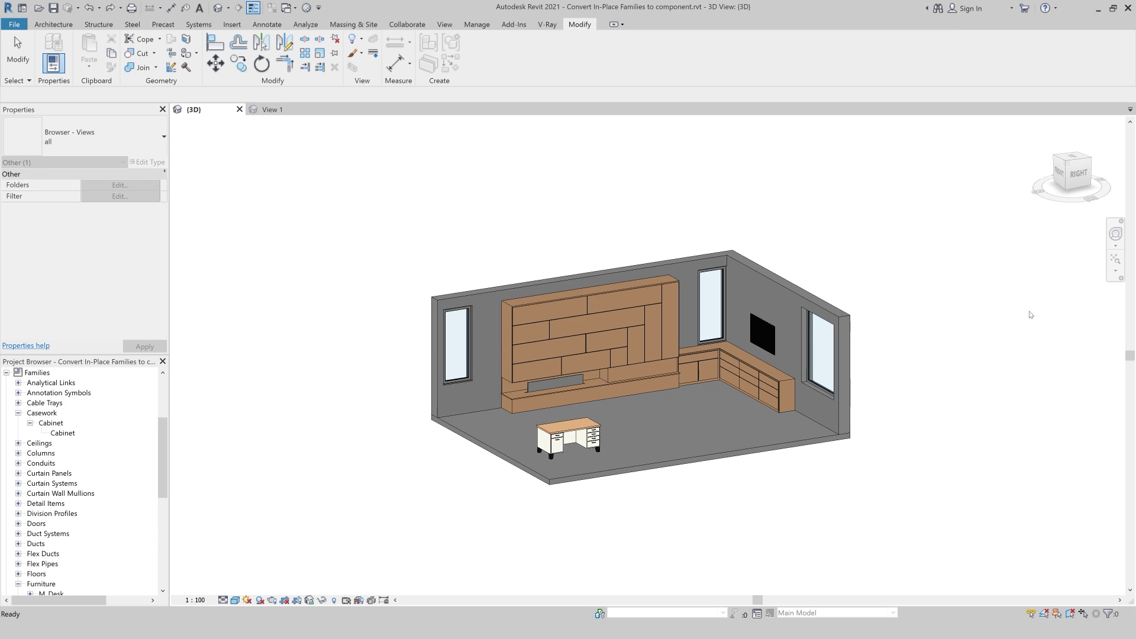
{"action": "left_click", "coordinate": [1086, 167]}
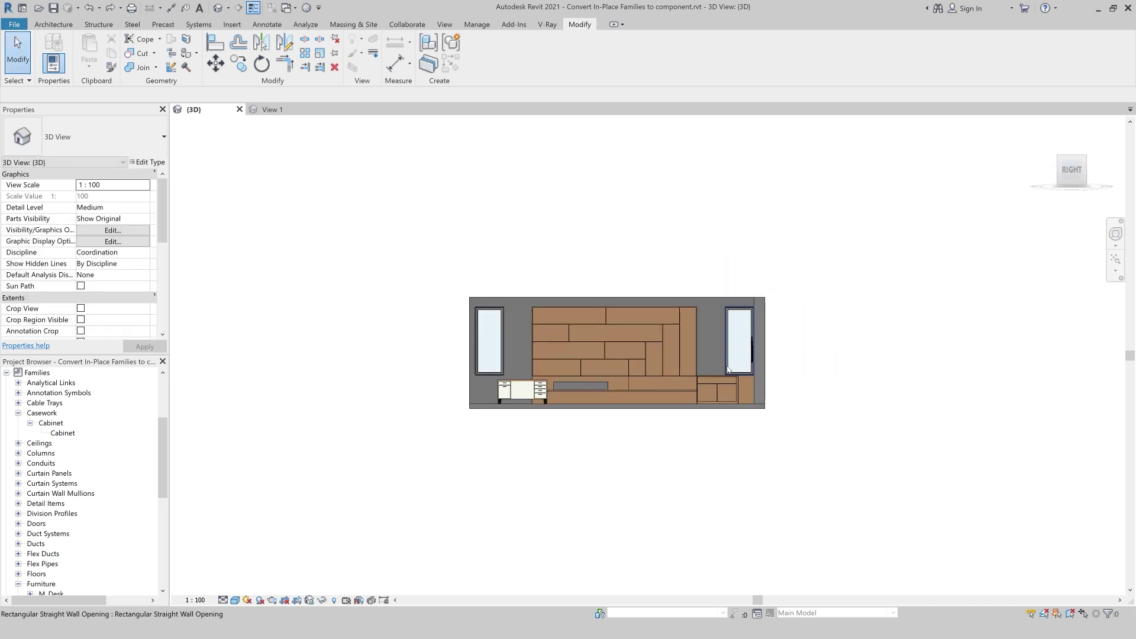
{"action": "left_click", "coordinate": [738, 395]}
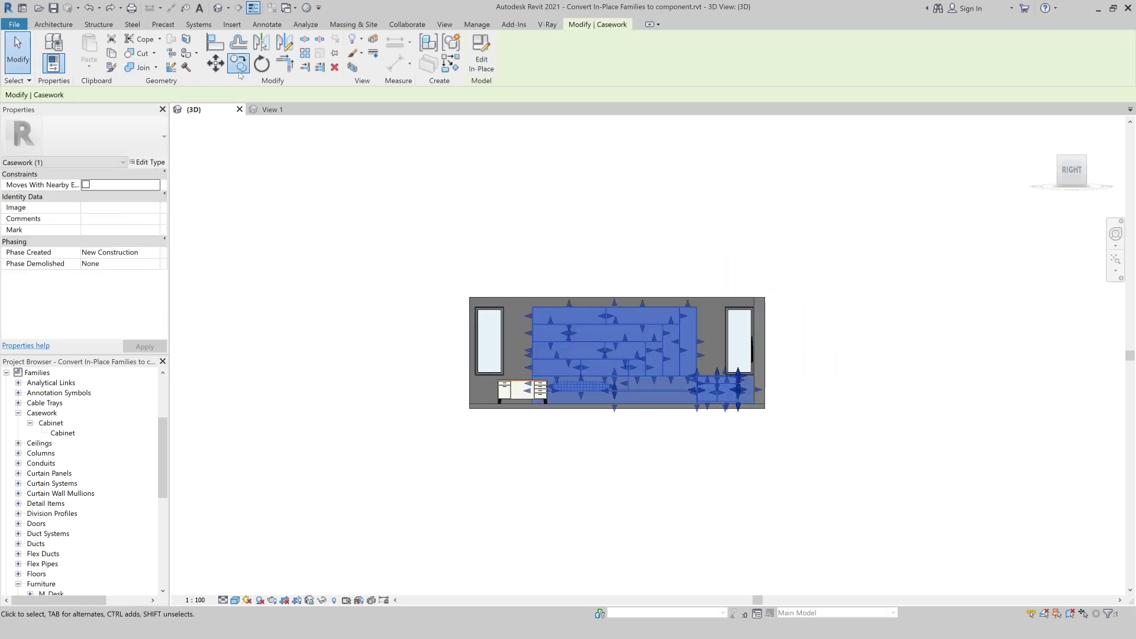
{"action": "key", "text": "c"}
{"action": "key", "text": "o"}
{"action": "left_click", "coordinate": [765, 408]}
{"action": "left_click", "coordinate": [469, 407]}
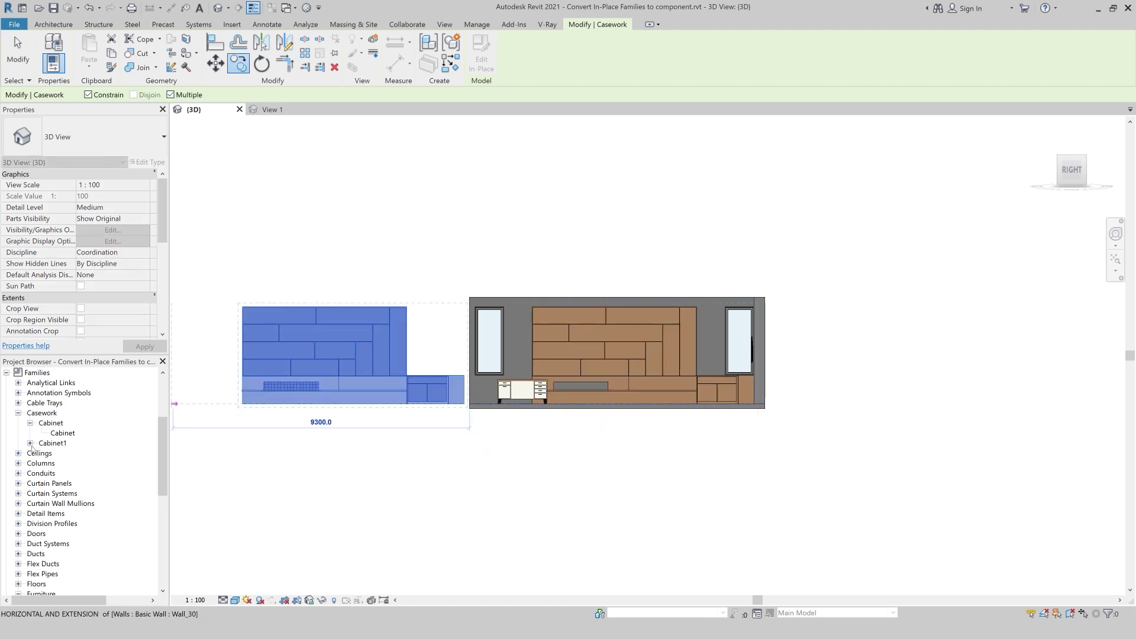
{"action": "left_click", "coordinate": [30, 443]}
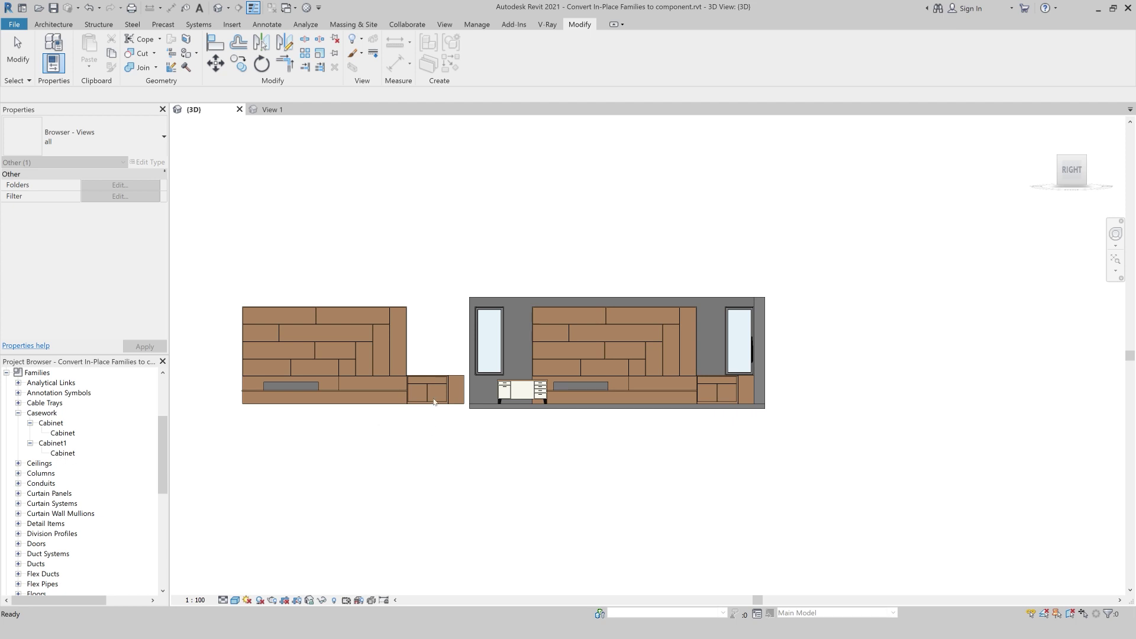
{"action": "left_click", "coordinate": [450, 408]}
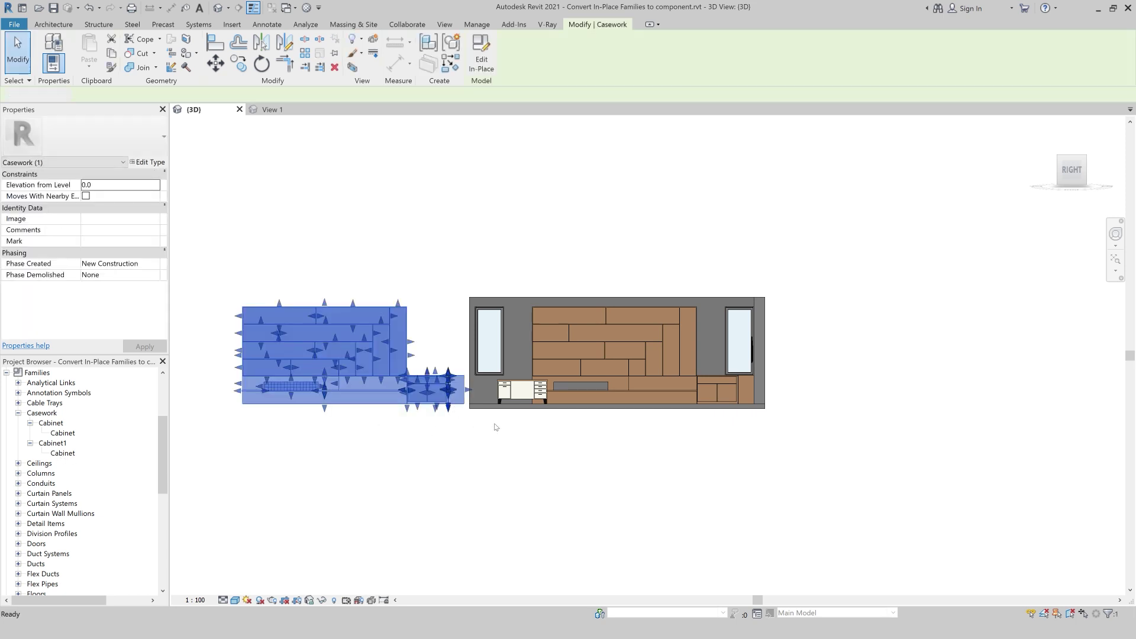
{"action": "key", "text": "Delete"}
{"action": "middle_click_drag", "start_coordinate": [482, 443], "coordinate": [503, 492], "text": "shift"}
{"action": "scroll", "coordinate": [29, 438], "scroll_direction": "down", "scroll_amount": 2}
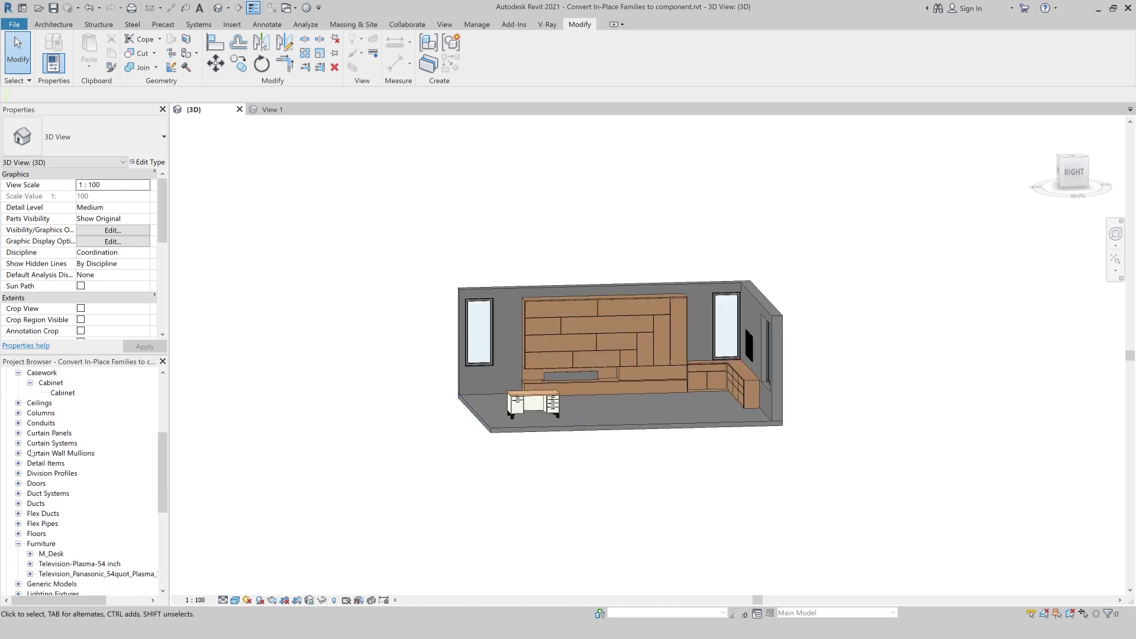
Expand the M_Desk family in the Project Browser to show its types.
{"action": "left_click", "coordinate": [36, 453]}
{"action": "left_click", "coordinate": [46, 553]}
{"action": "scroll", "coordinate": [29, 514], "scroll_direction": "down", "scroll_amount": 2}
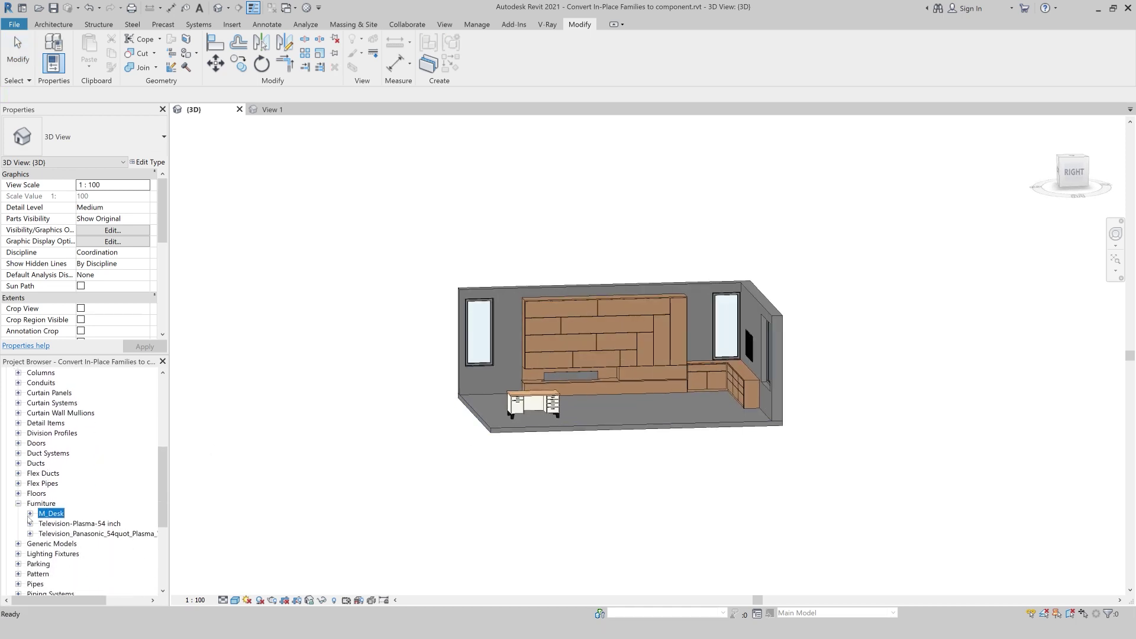
{"action": "left_click", "coordinate": [30, 514]}
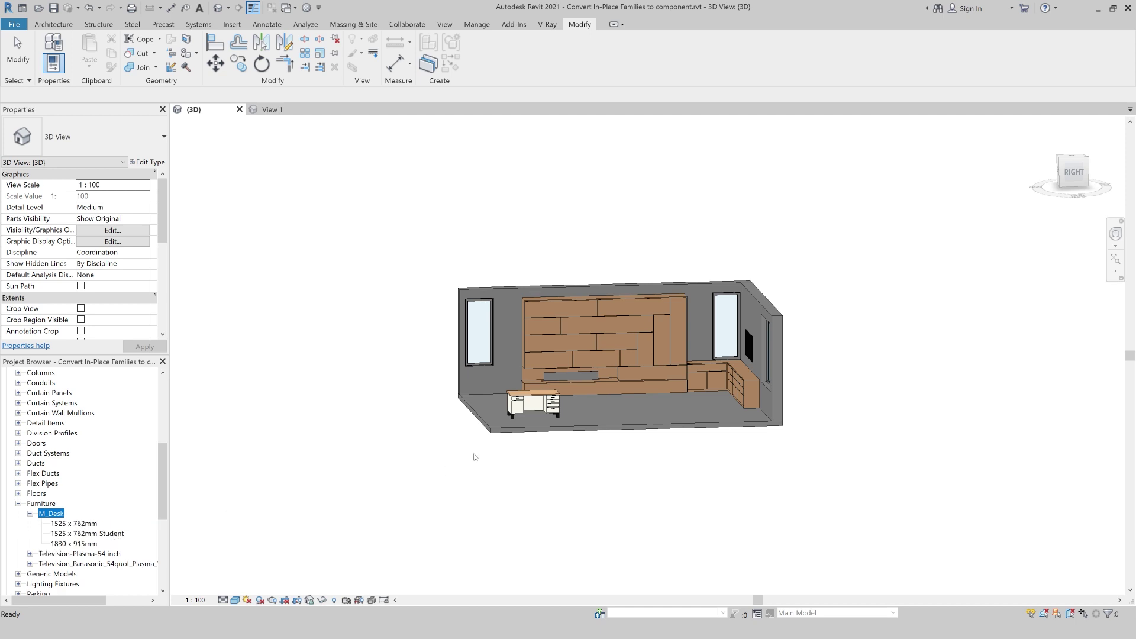
Copy the desk three times into a row left of the room using CO with Multiple.
{"action": "left_click", "coordinate": [539, 396]}
{"action": "key", "text": "c"}
{"action": "key", "text": "o"}
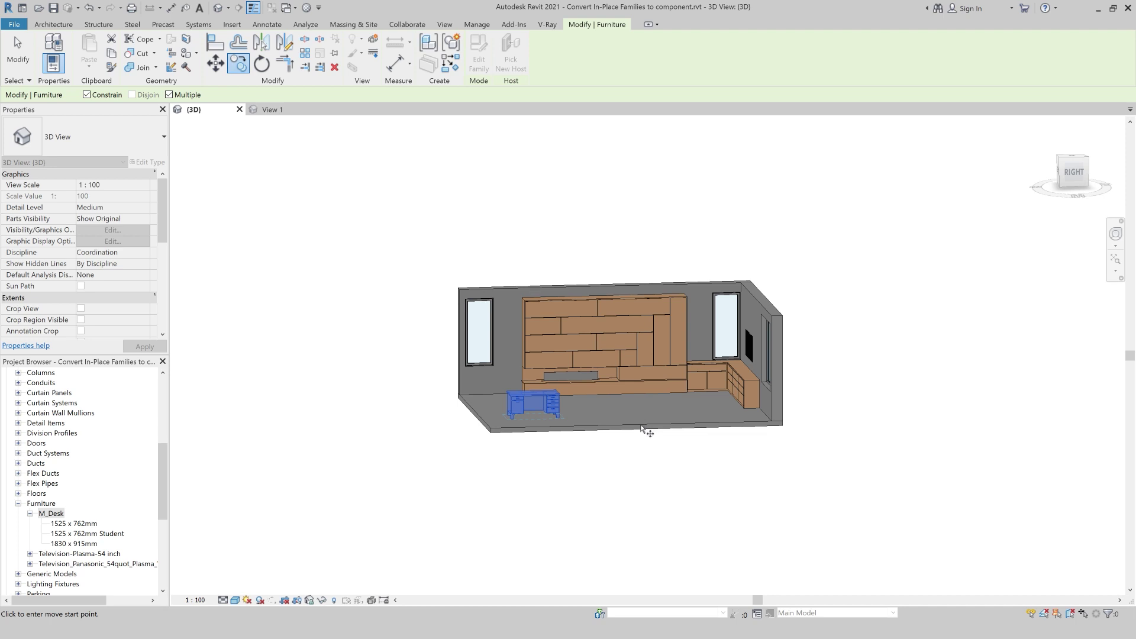
{"action": "left_click", "coordinate": [553, 430]}
{"action": "left_click", "coordinate": [460, 435]}
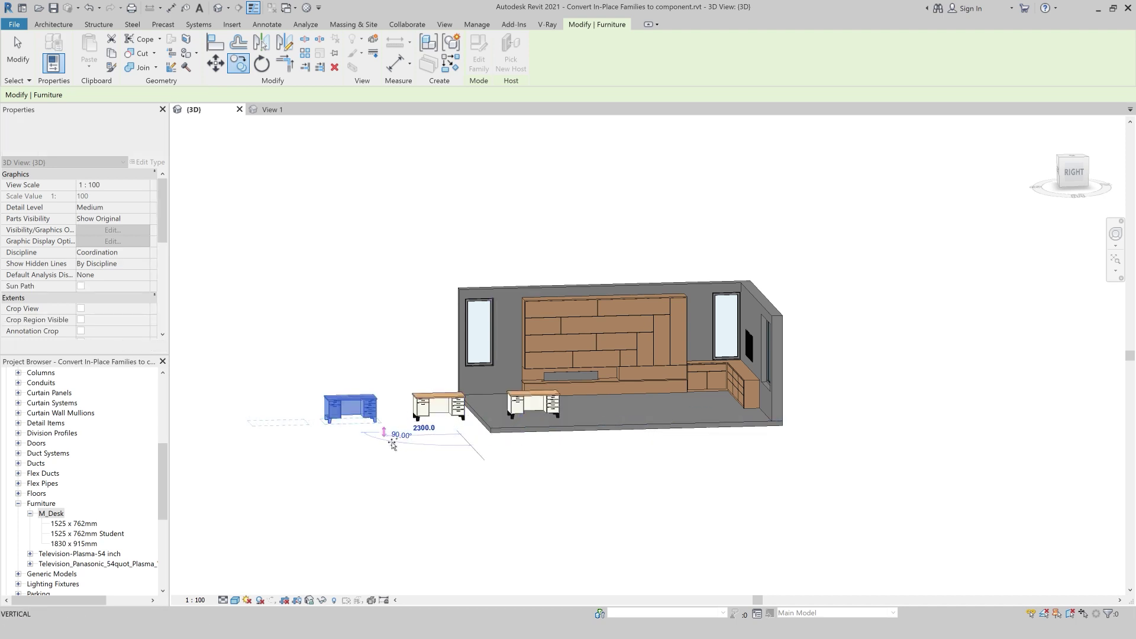
{"action": "left_click", "coordinate": [372, 436]}
{"action": "left_click", "coordinate": [295, 438]}
{"action": "key", "text": "Escape"}
{"action": "key", "text": "Escape"}
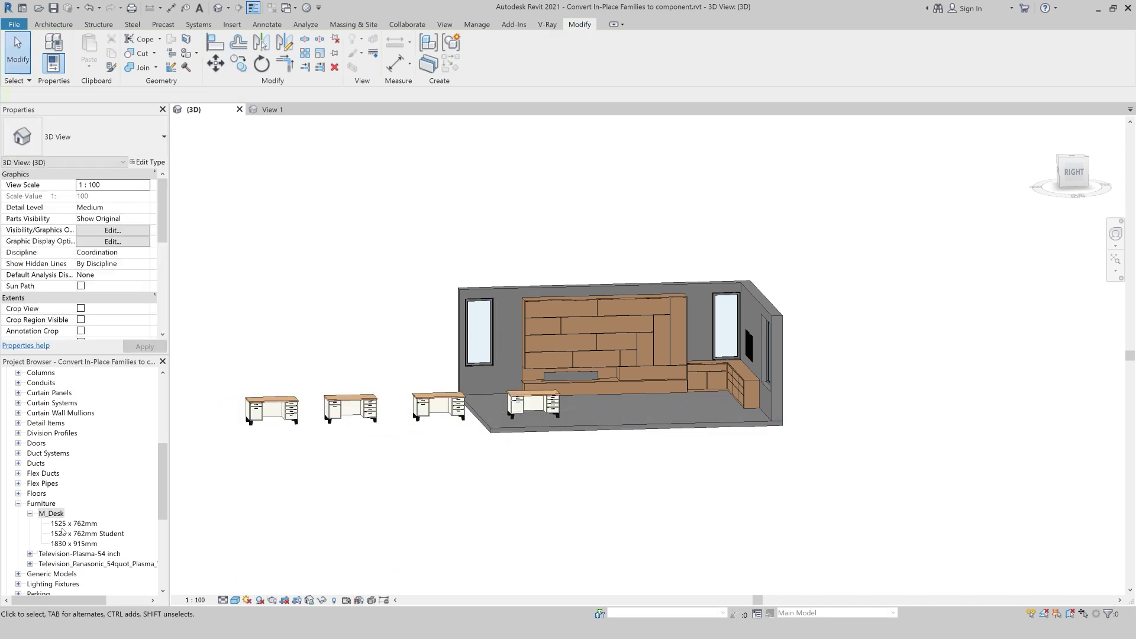
Inspect the properties of the M_Desk 1830 x 915mm type.
{"action": "left_click", "coordinate": [68, 524]}
{"action": "left_click", "coordinate": [65, 544]}
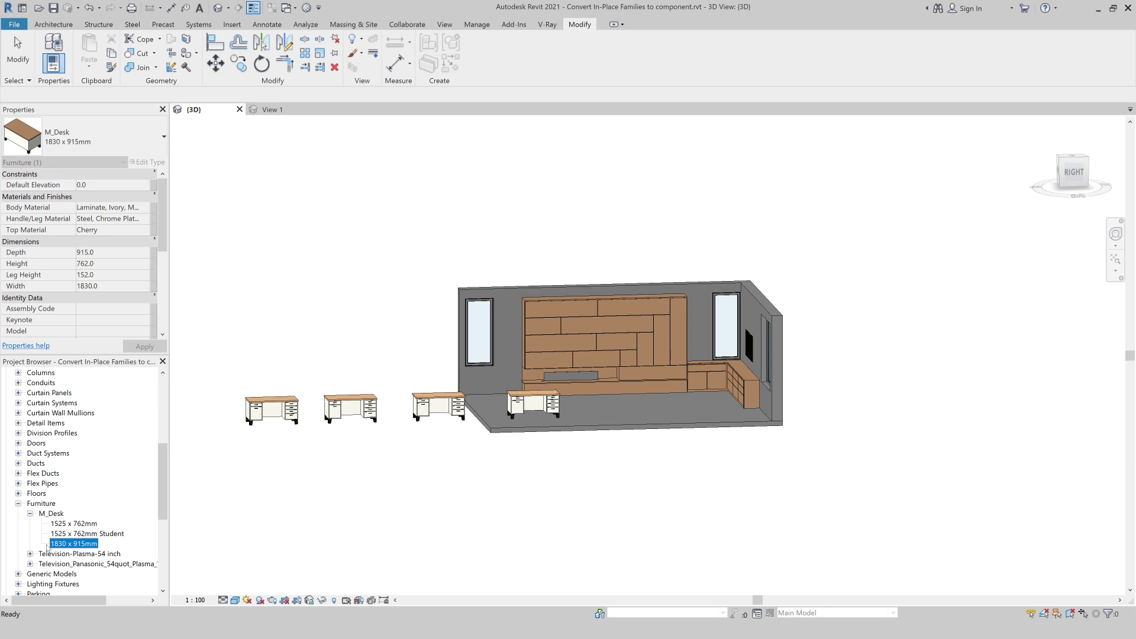
{"action": "left_click", "coordinate": [440, 452]}
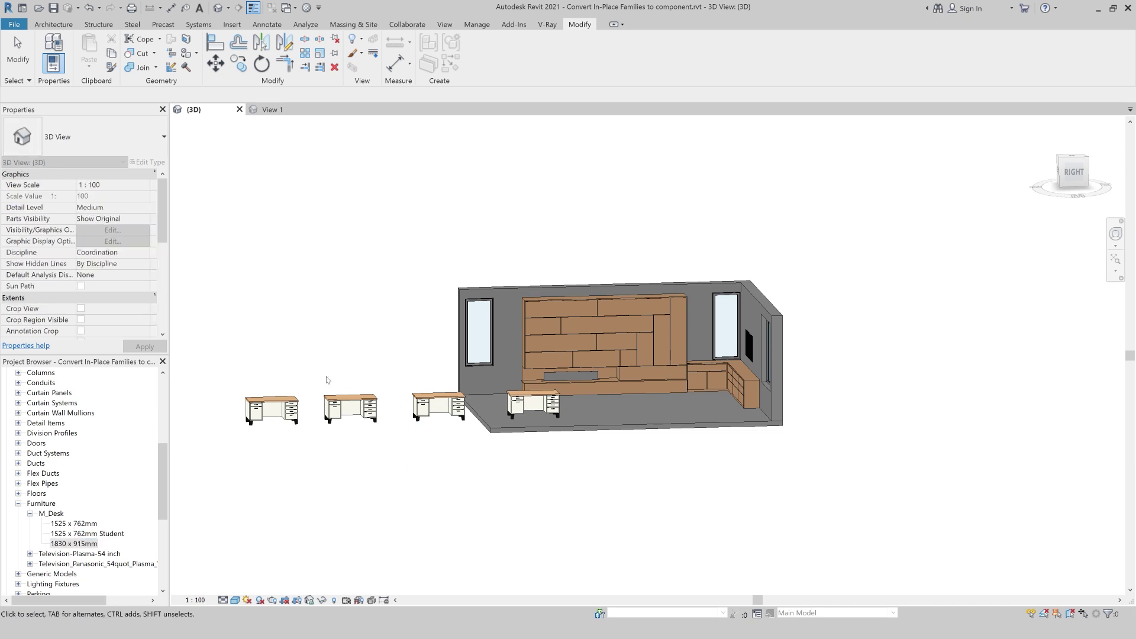
Select the three desk copies for removal and start a Model In-Place component.
{"action": "left_click_drag", "start_coordinate": [426, 368], "coordinate": [267, 437]}
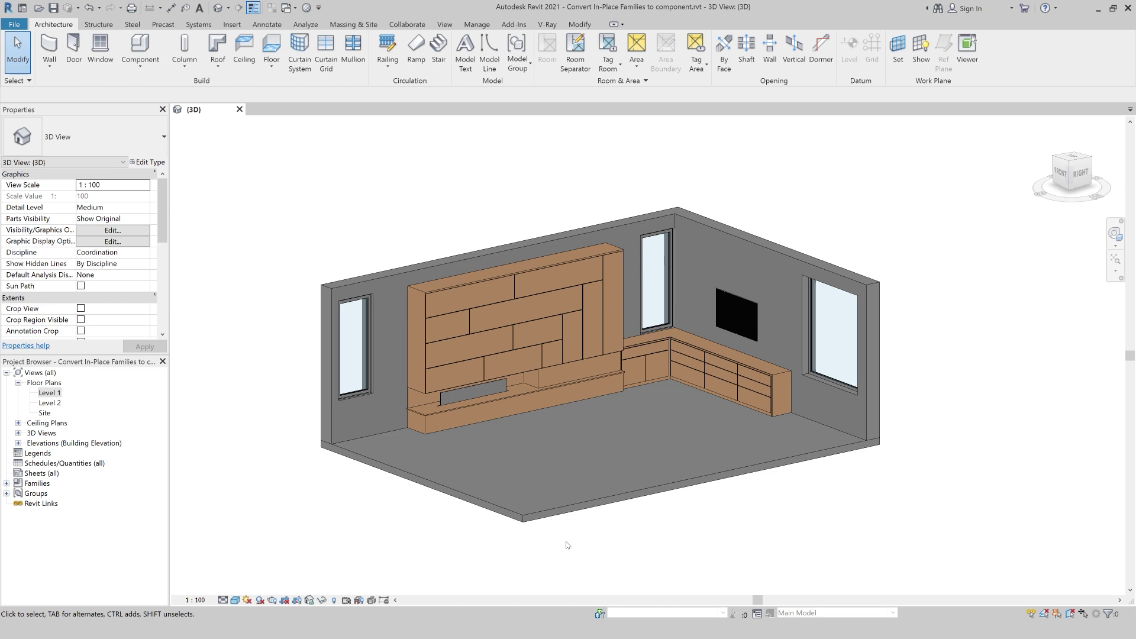
{"action": "left_click", "coordinate": [142, 62]}
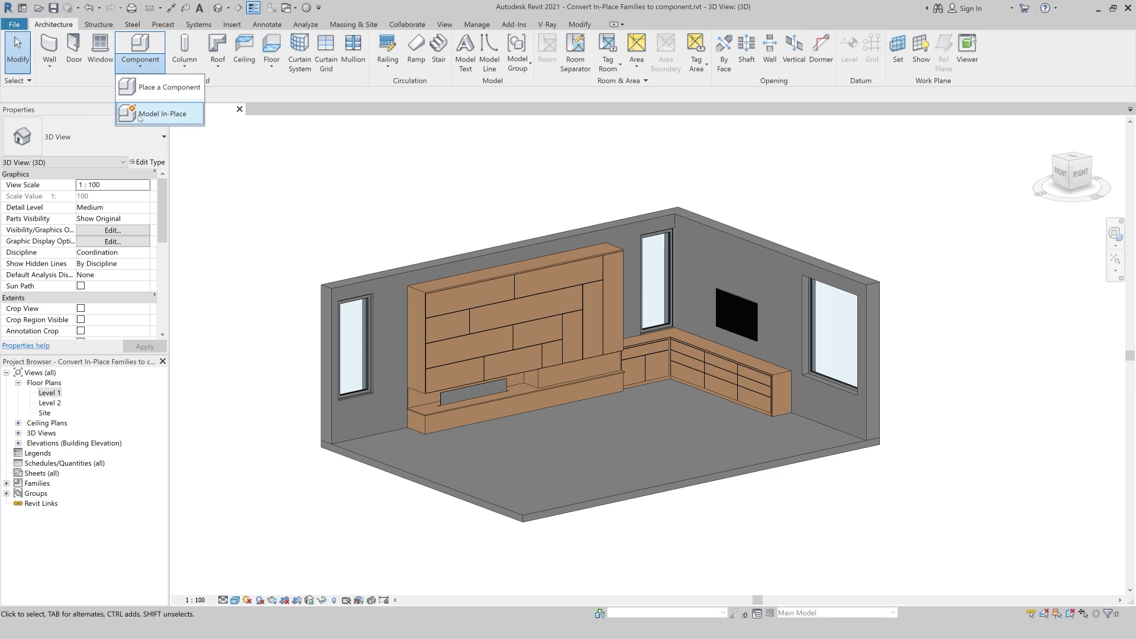
{"action": "left_click", "coordinate": [169, 115]}
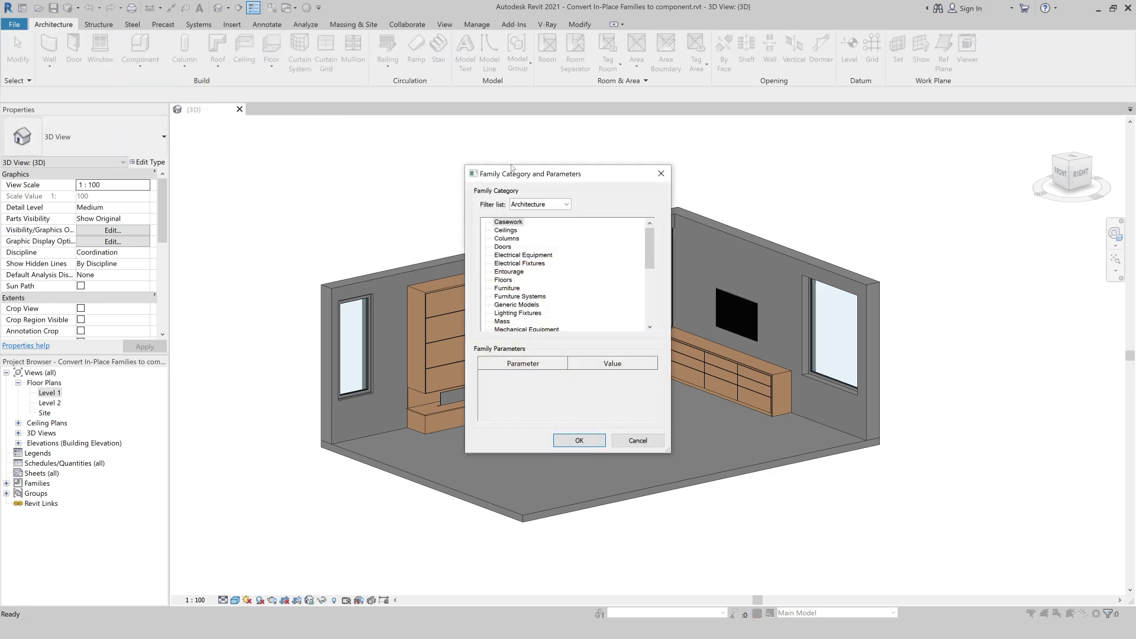
Choose Furniture as the in-place family category and name it 'Ta'.
{"action": "left_click_drag", "start_coordinate": [514, 167], "coordinate": [453, 155]}
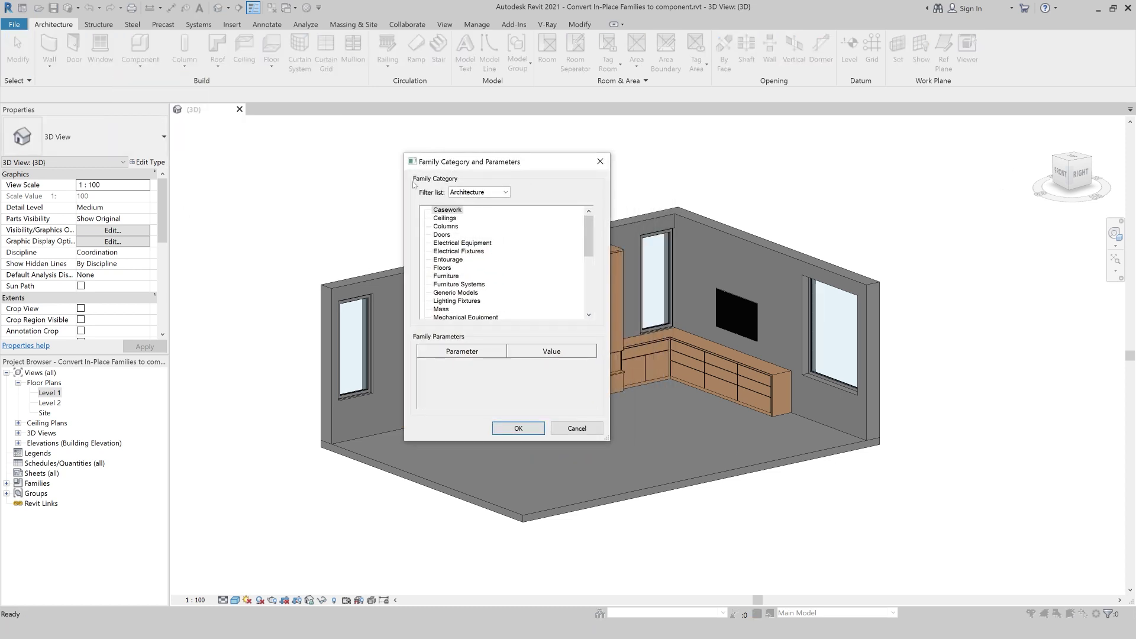
{"action": "left_click", "coordinate": [501, 193]}
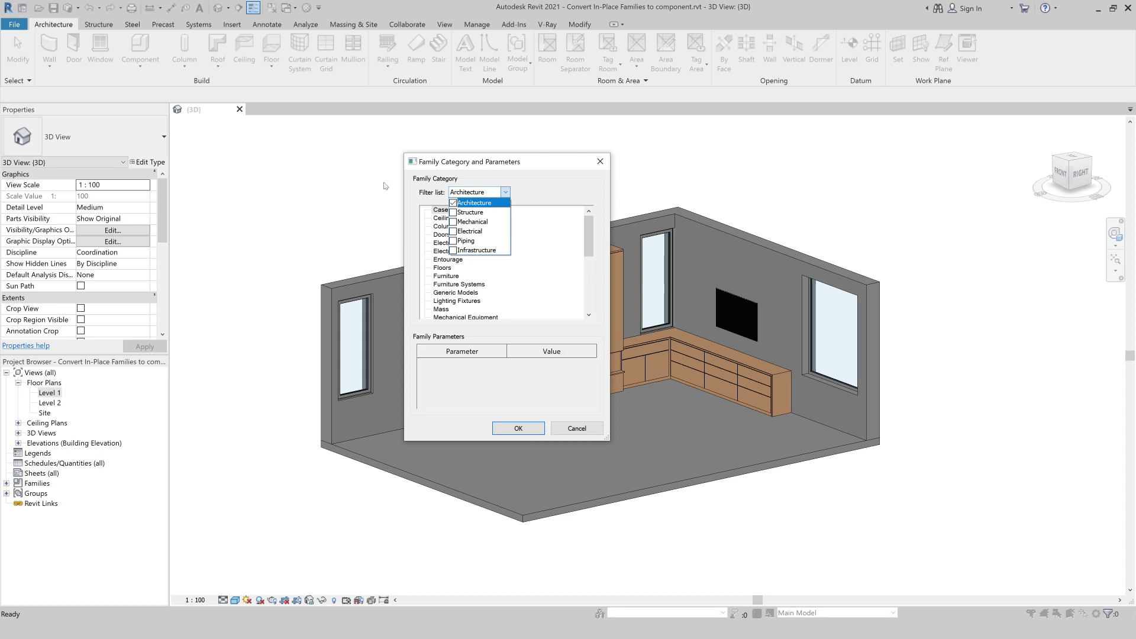
{"action": "left_click", "coordinate": [529, 192]}
{"action": "left_click", "coordinate": [453, 253]}
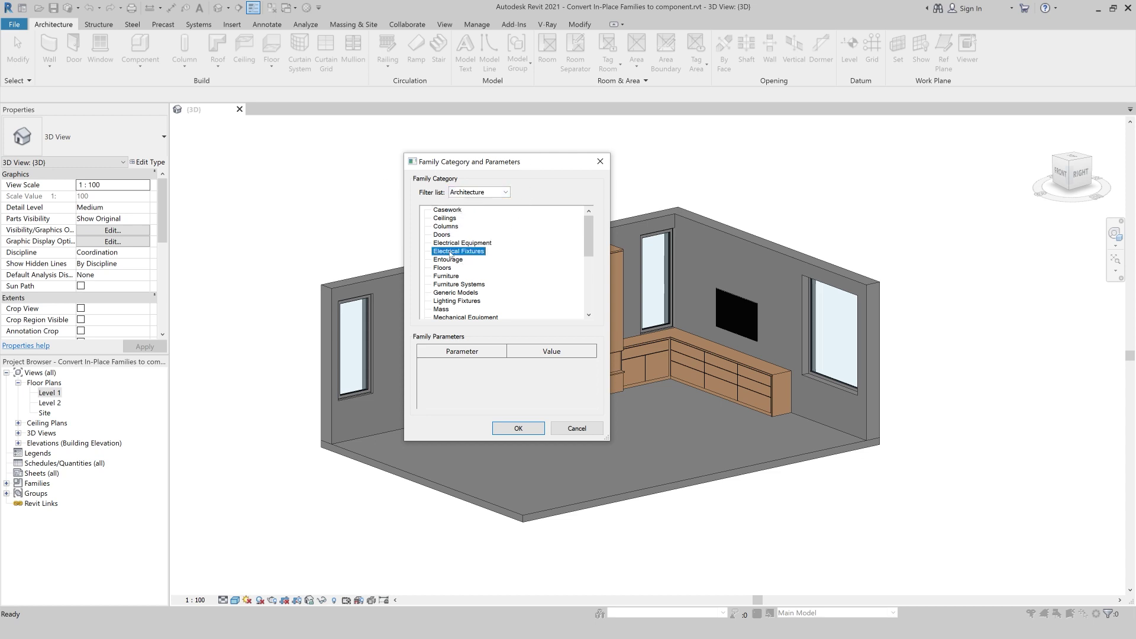
{"action": "left_click", "coordinate": [445, 277]}
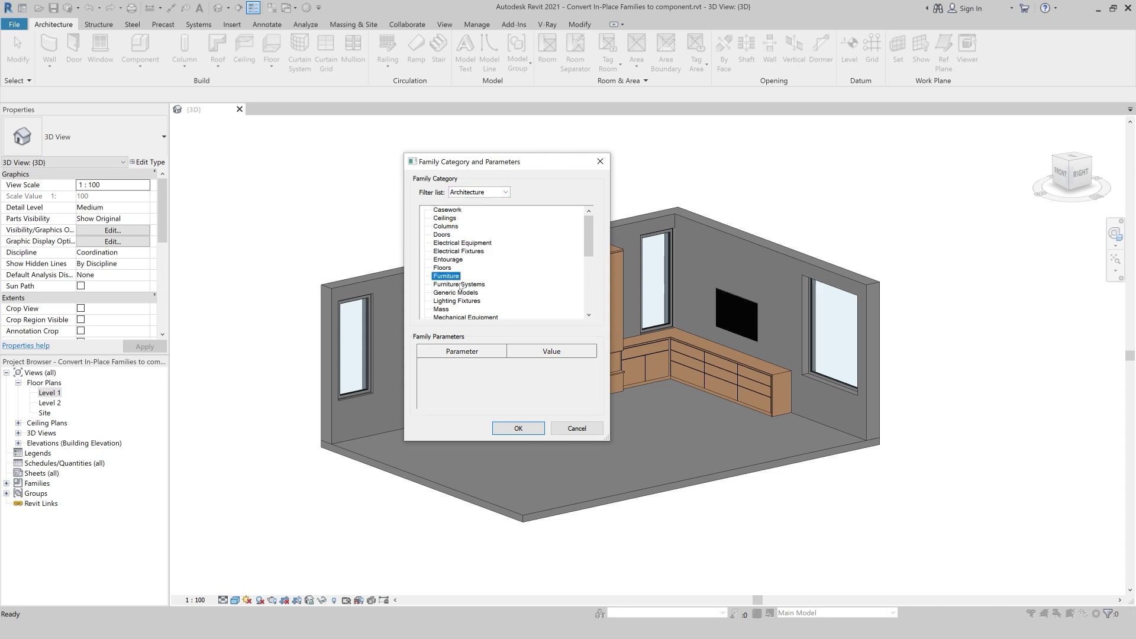
{"action": "left_click", "coordinate": [528, 425]}
{"action": "type", "text": "Table 1"}
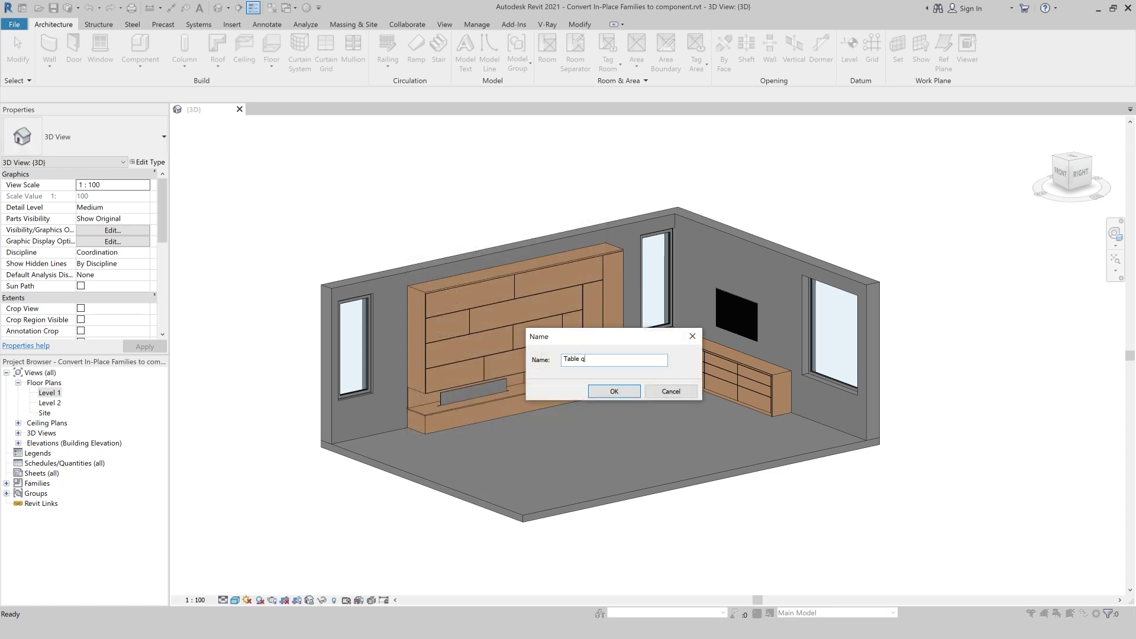
{"action": "key", "text": "Return"}
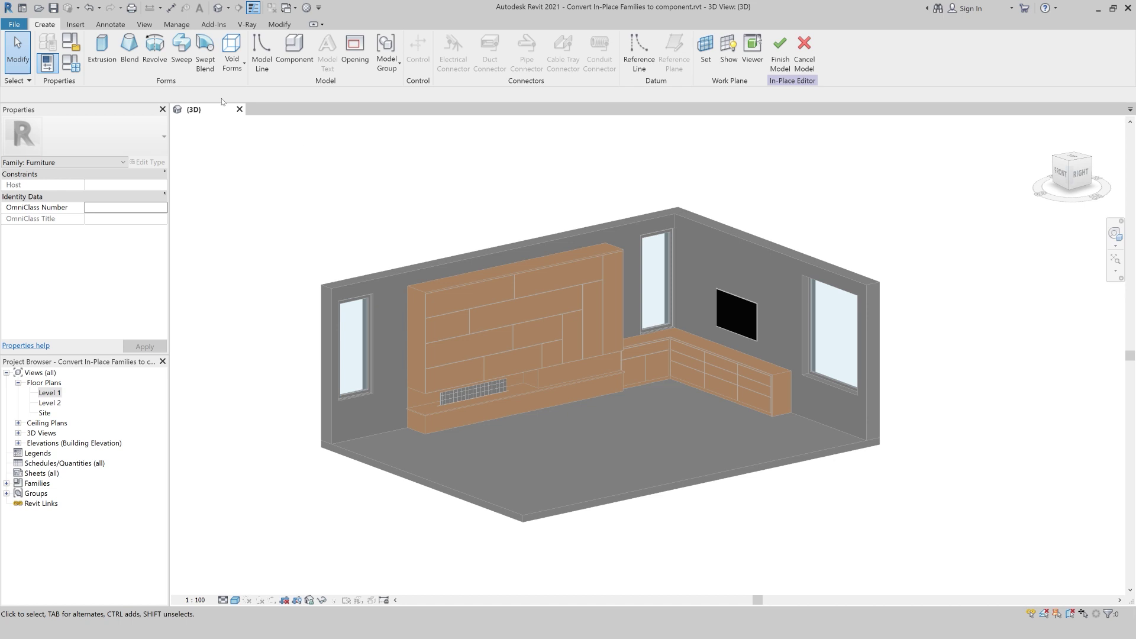
On the Level 1 plan, sketch an 800-radius circle and finish it as a 250-deep extrusion.
{"action": "left_click", "coordinate": [102, 51]}
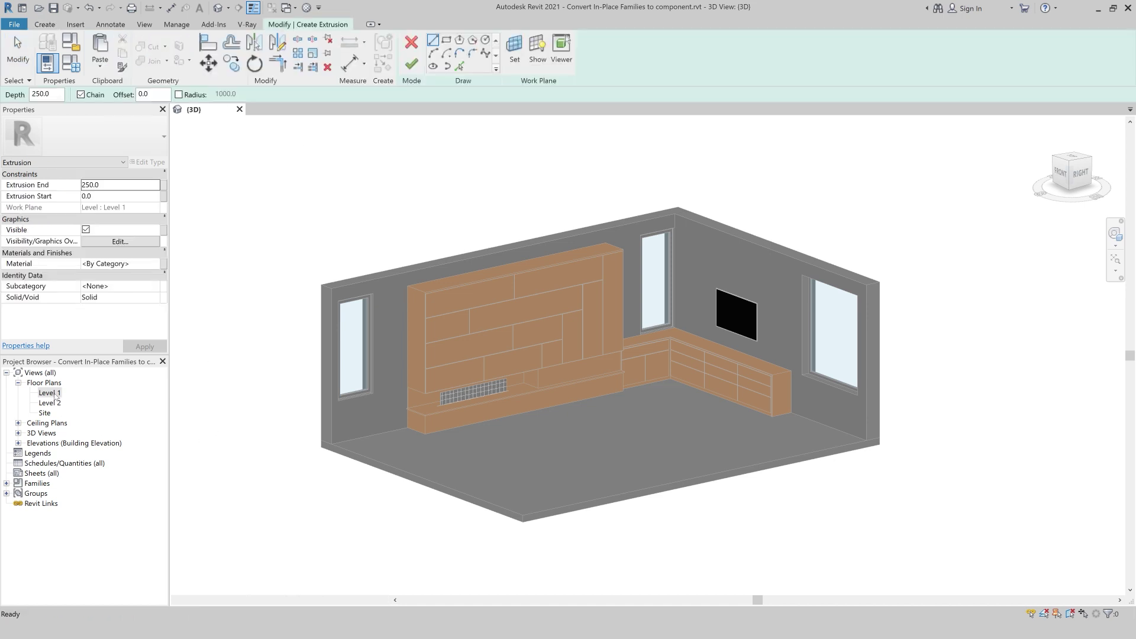
{"action": "double_click", "coordinate": [50, 392]}
{"action": "left_click", "coordinate": [486, 39]}
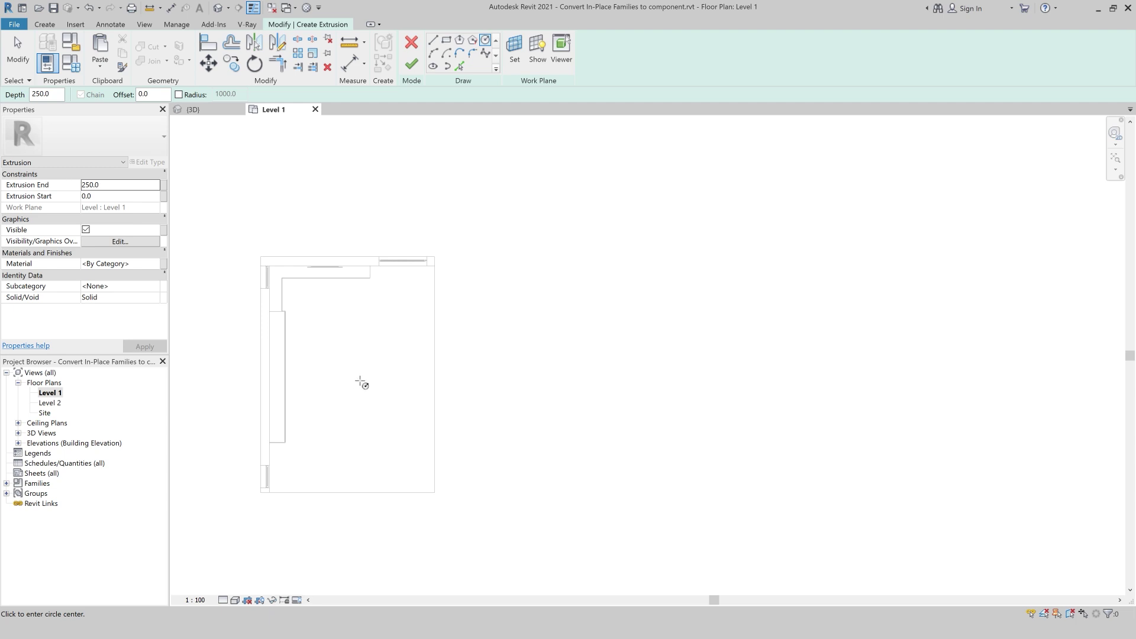
{"action": "left_click", "coordinate": [355, 377]}
{"action": "scroll", "coordinate": [357, 392], "scroll_direction": "up", "scroll_amount": 2}
{"action": "left_click", "coordinate": [356, 398]}
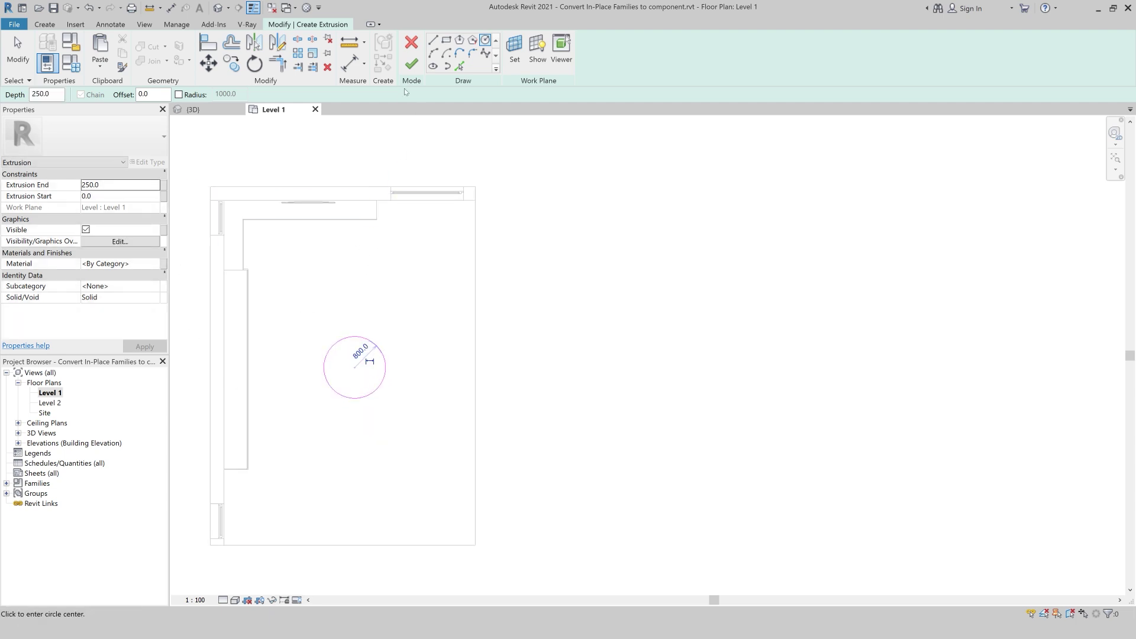
{"action": "left_click", "coordinate": [412, 63]}
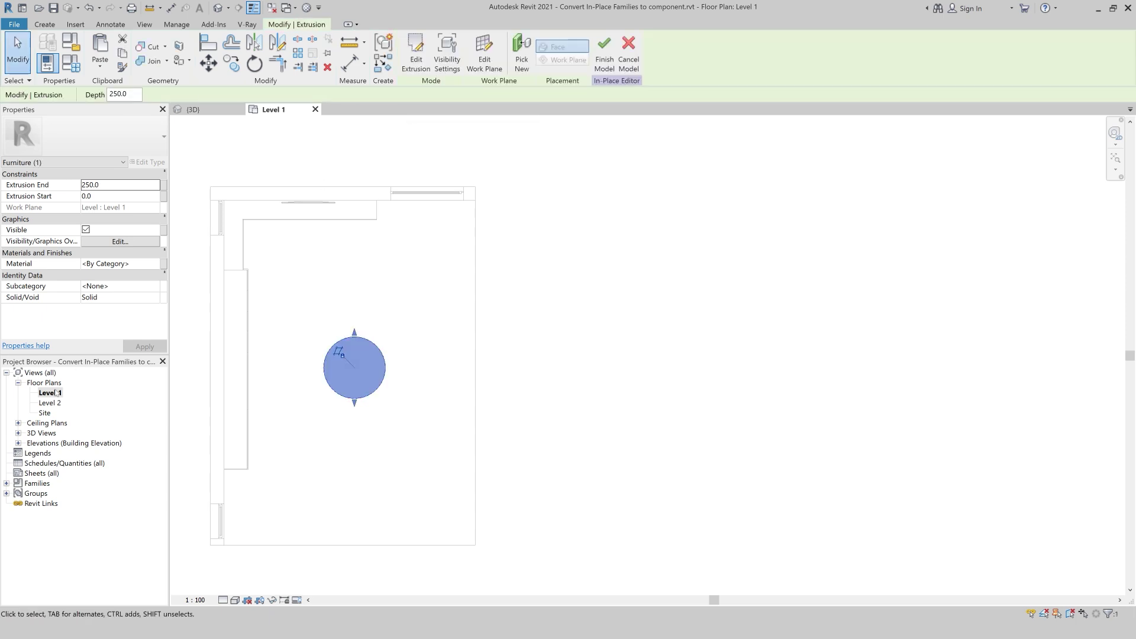
{"action": "left_click", "coordinate": [19, 433]}
{"action": "left_click", "coordinate": [19, 454]}
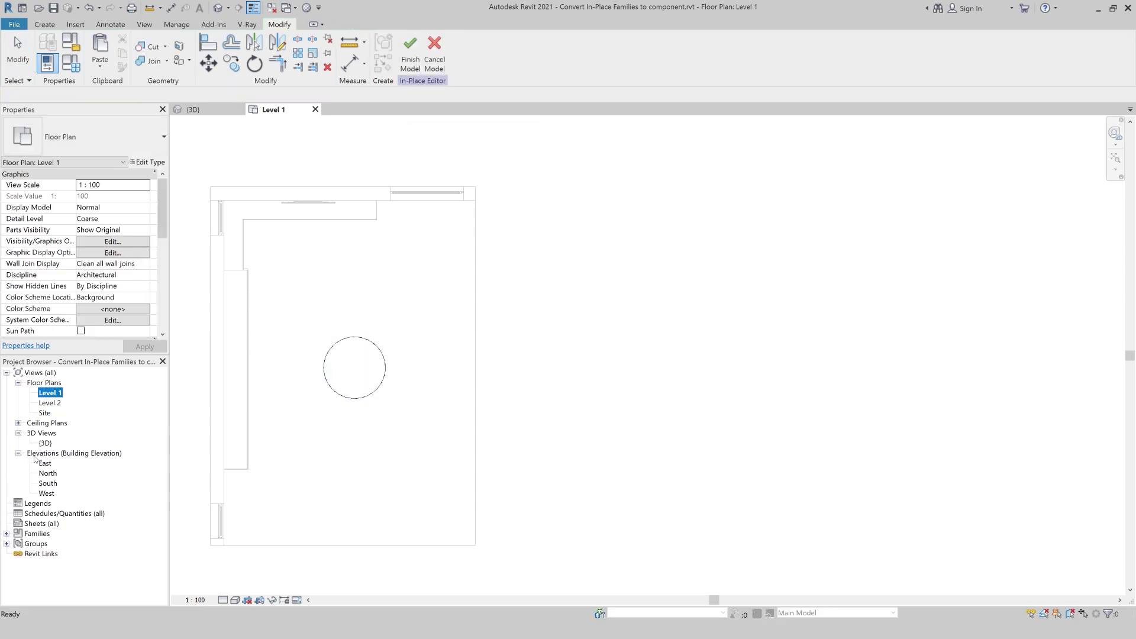
In the East elevation, drag the round solid's handles so it spans 810.2 to 870.0.
{"action": "double_click", "coordinate": [46, 463]}
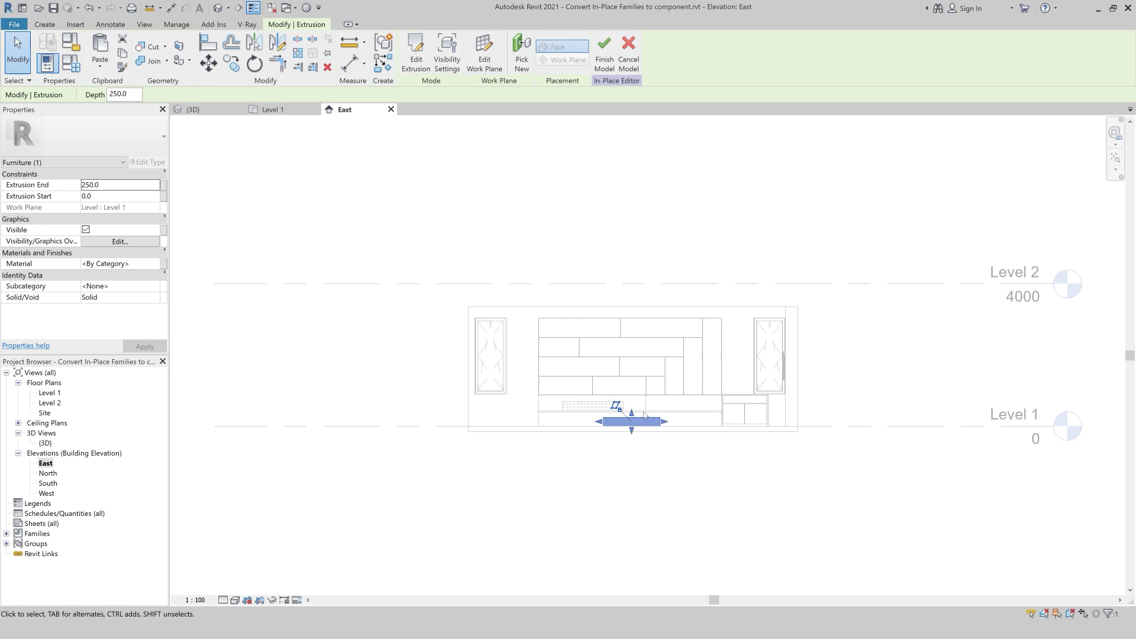
{"action": "scroll", "coordinate": [605, 403], "scroll_direction": "up", "scroll_amount": 2}
{"action": "left_click_drag", "start_coordinate": [603, 401], "coordinate": [730, 376]}
{"action": "left_click_drag", "start_coordinate": [632, 403], "coordinate": [637, 384]}
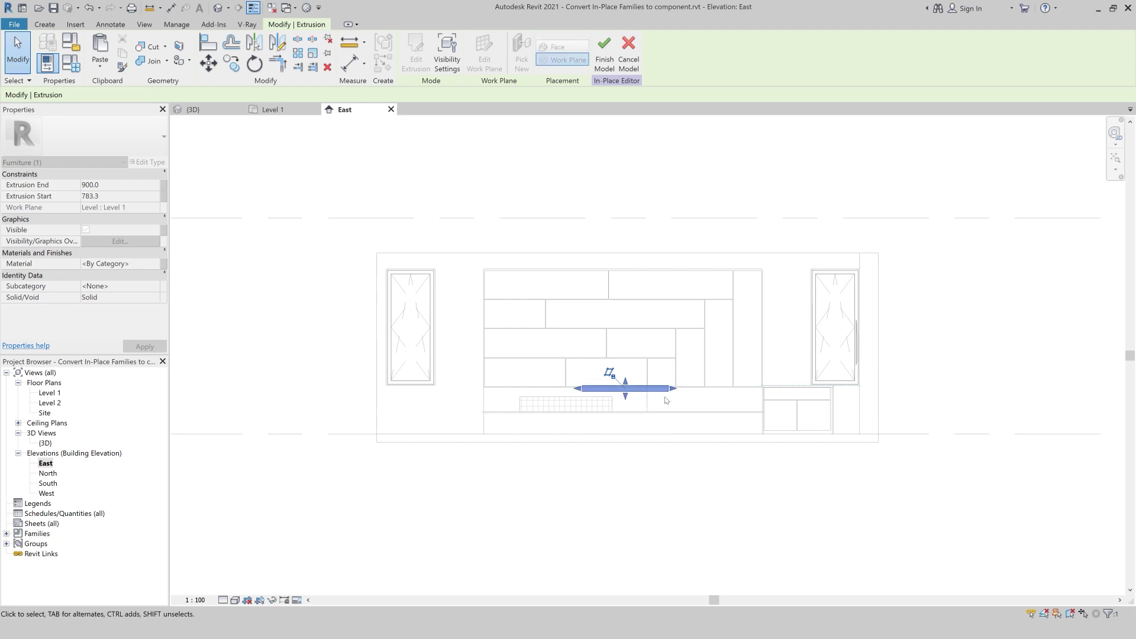
{"action": "scroll", "coordinate": [636, 385], "scroll_direction": "up", "scroll_amount": 3}
{"action": "left_click_drag", "start_coordinate": [588, 401], "coordinate": [589, 389]}
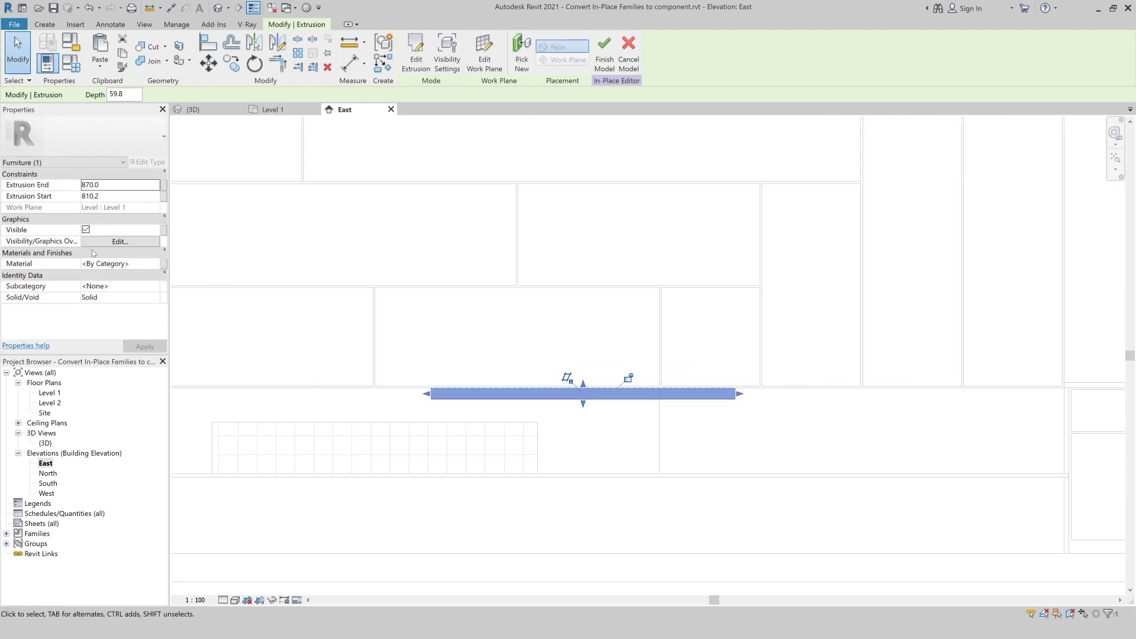
Assign the 02-Marble material to the tabletop slab and deselect it.
{"action": "left_click", "coordinate": [158, 264]}
{"action": "left_click", "coordinate": [156, 263]}
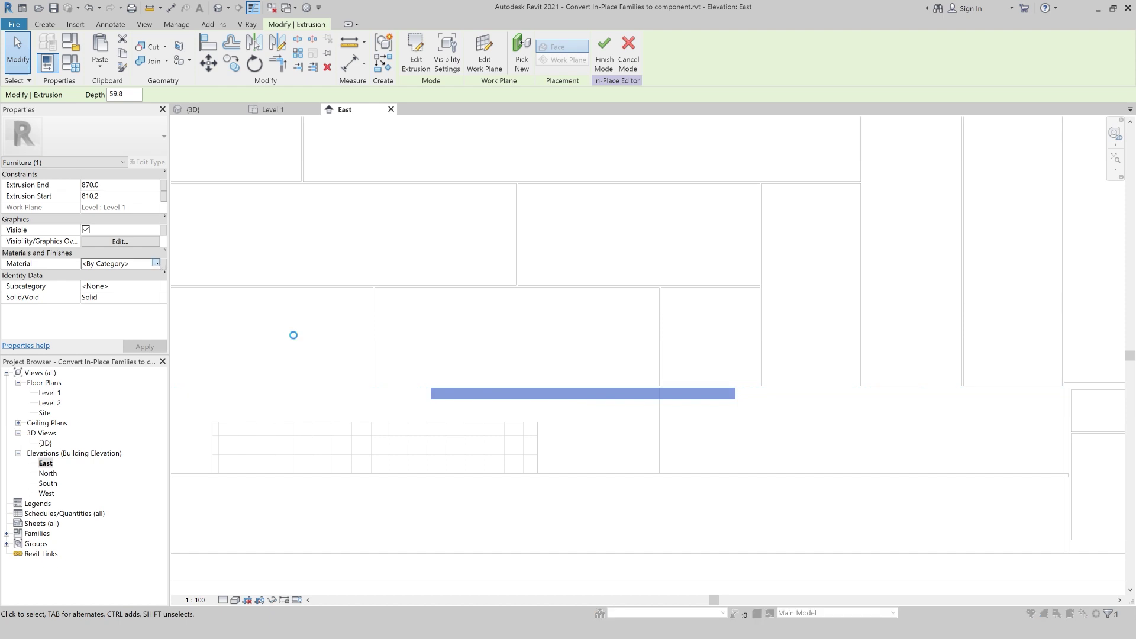
{"action": "scroll", "coordinate": [293, 190], "scroll_direction": "down", "scroll_amount": 5}
{"action": "scroll", "coordinate": [292, 190], "scroll_direction": "up", "scroll_amount": 3}
{"action": "scroll", "coordinate": [278, 165], "scroll_direction": "up", "scroll_amount": 2}
{"action": "left_click", "coordinate": [261, 118]}
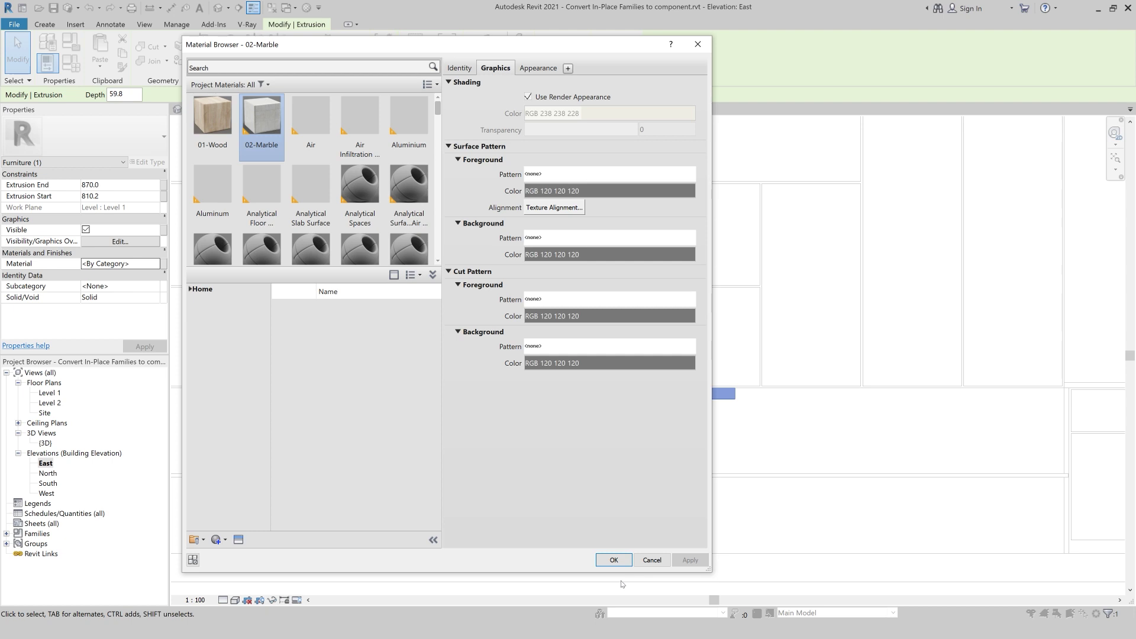
{"action": "left_click", "coordinate": [614, 560]}
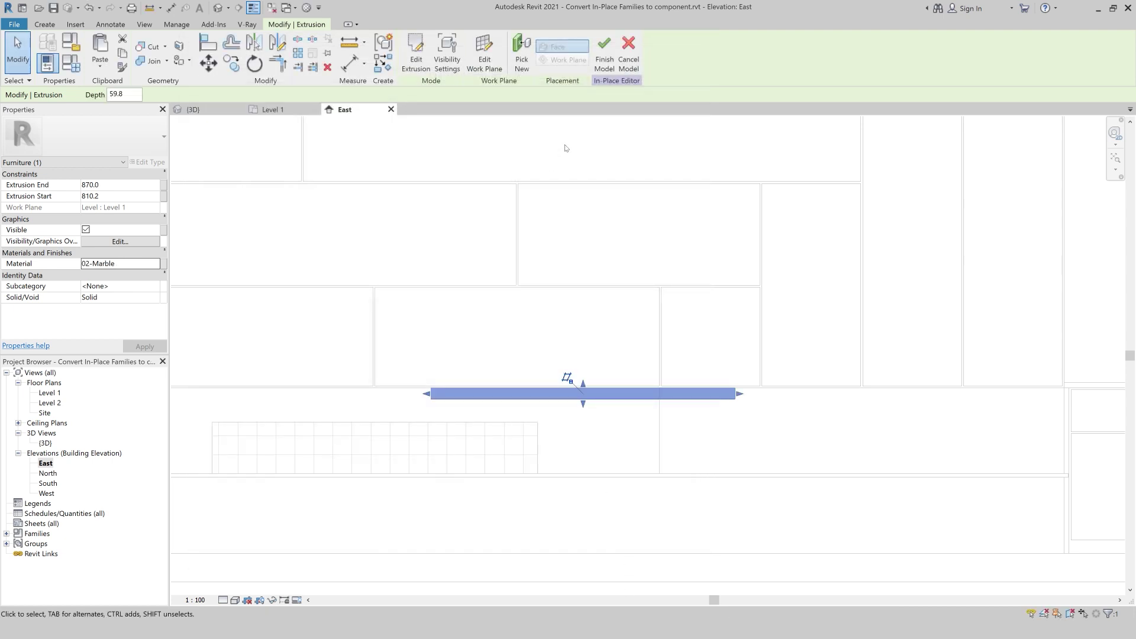
{"action": "left_click", "coordinate": [490, 282]}
{"action": "scroll", "coordinate": [439, 241], "scroll_direction": "down", "scroll_amount": 1}
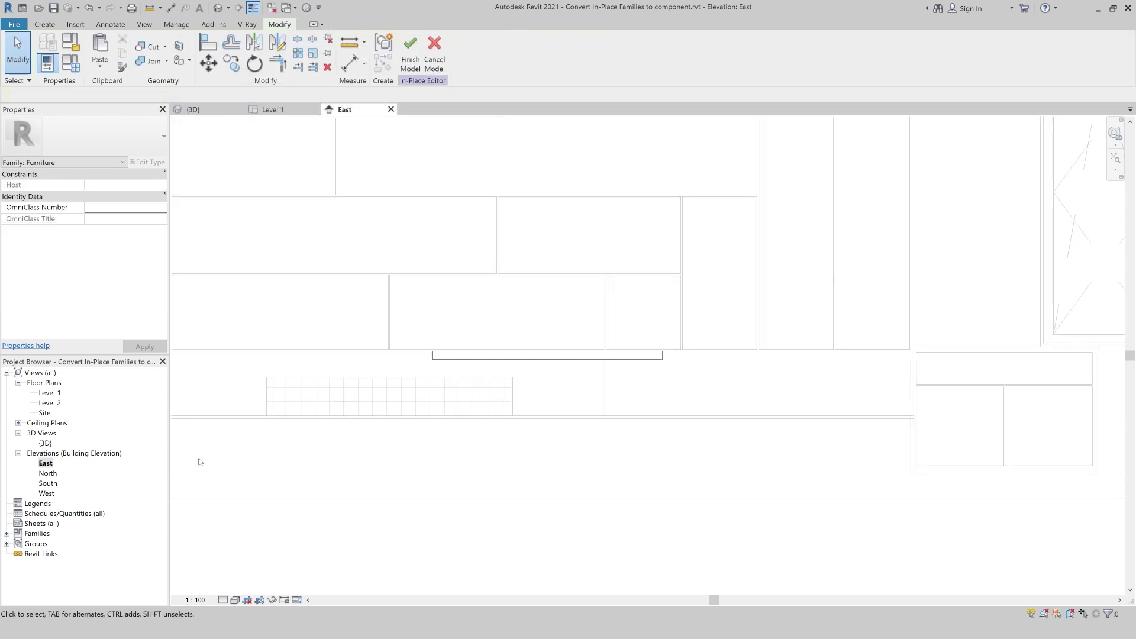
On the Level 1 plan, start a new extrusion using the Circle sketch tool.
{"action": "double_click", "coordinate": [50, 393]}
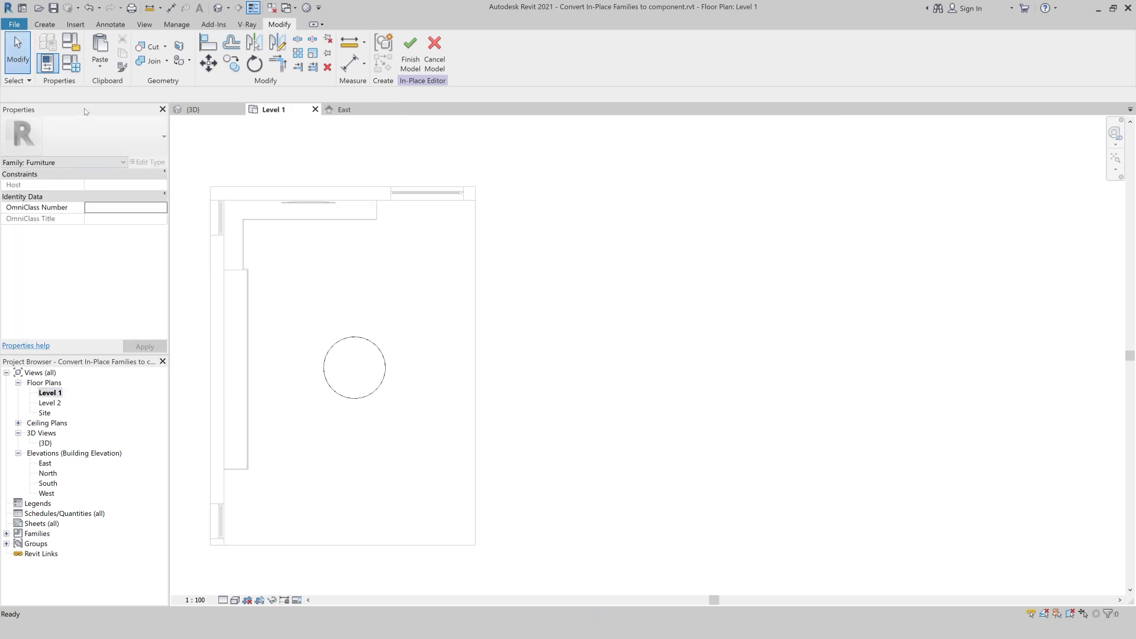
{"action": "left_click", "coordinate": [45, 24]}
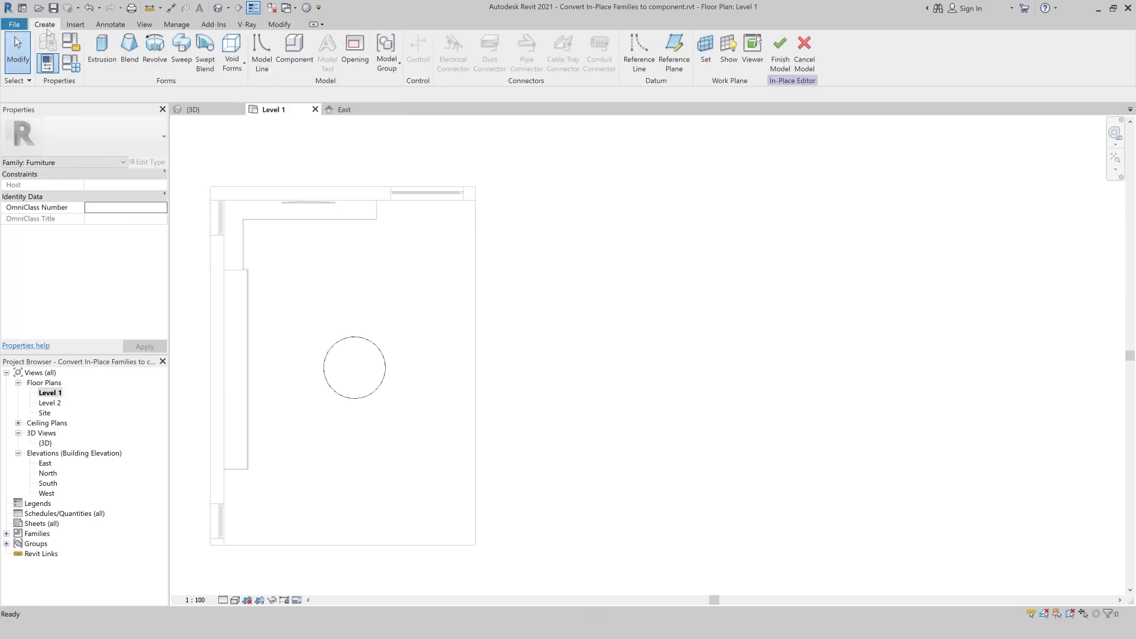
{"action": "left_click", "coordinate": [100, 46]}
{"action": "scroll", "coordinate": [342, 360], "scroll_direction": "up", "scroll_amount": 2}
{"action": "left_click", "coordinate": [485, 39]}
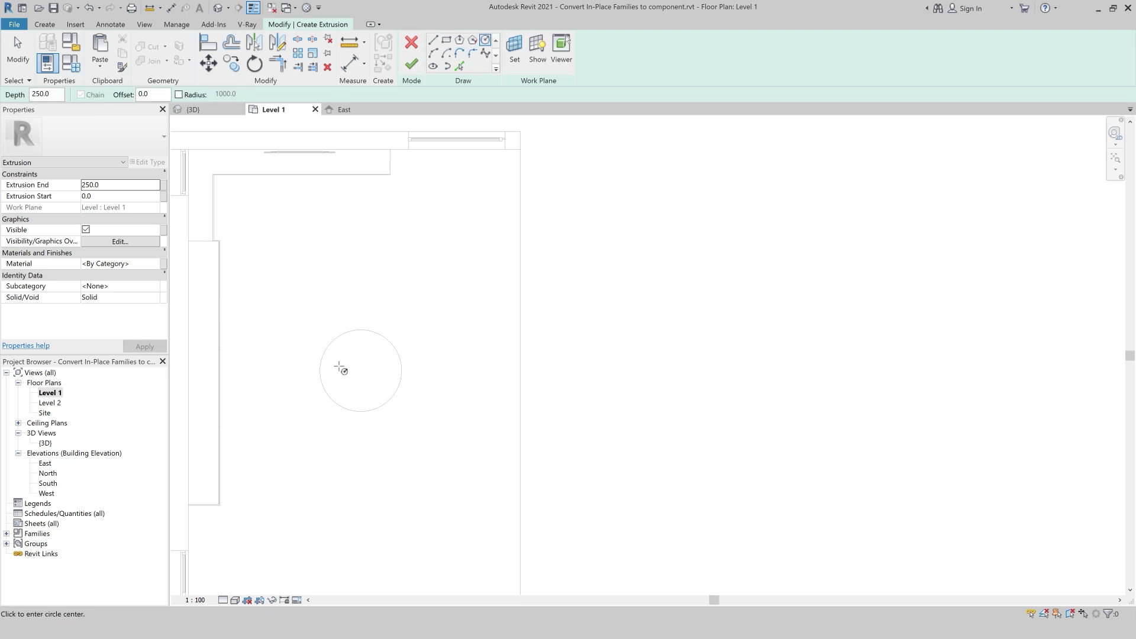
{"action": "scroll", "coordinate": [363, 384], "scroll_direction": "up", "scroll_amount": 2}
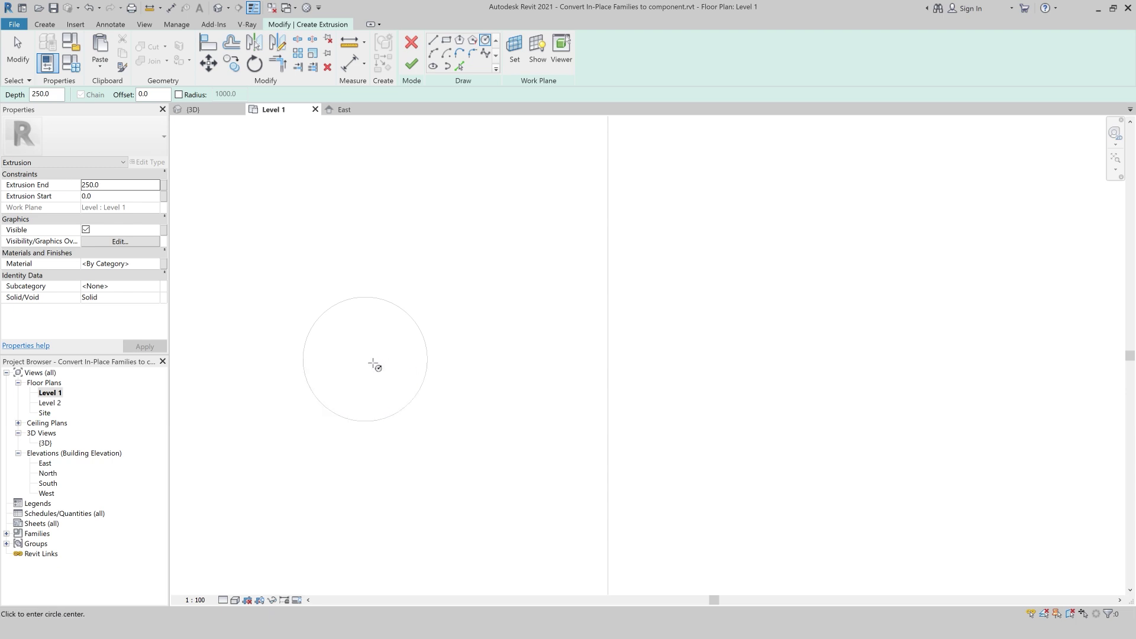
Snap a 120-radius circle to the tabletop's centre and finish the leg extrusion.
{"action": "right_click", "coordinate": [368, 354]}
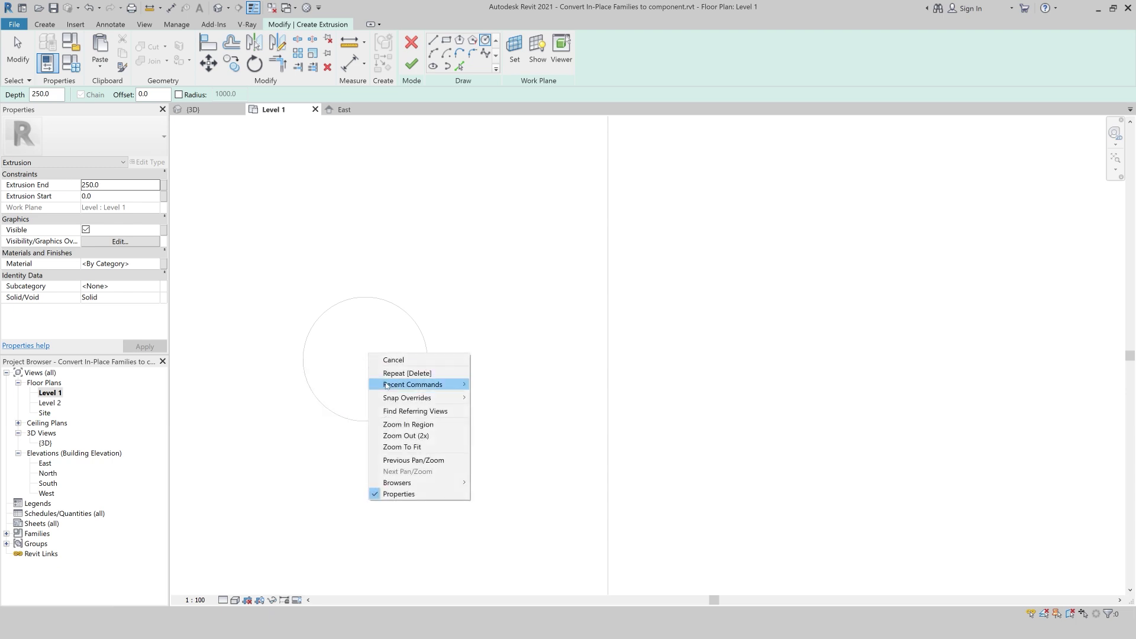
{"action": "mouse_move", "coordinate": [408, 397]}
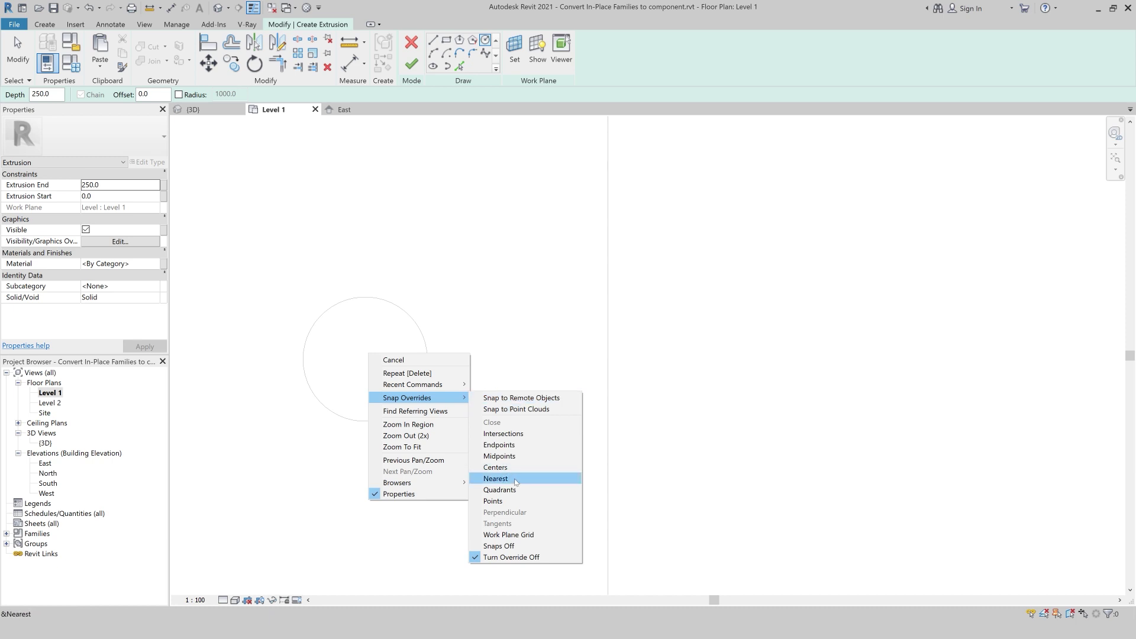
{"action": "left_click", "coordinate": [497, 467]}
{"action": "left_click", "coordinate": [372, 363]}
{"action": "scroll", "coordinate": [372, 366], "scroll_direction": "up", "scroll_amount": 2}
{"action": "scroll", "coordinate": [371, 369], "scroll_direction": "up", "scroll_amount": 1}
{"action": "scroll", "coordinate": [370, 381], "scroll_direction": "up", "scroll_amount": 1}
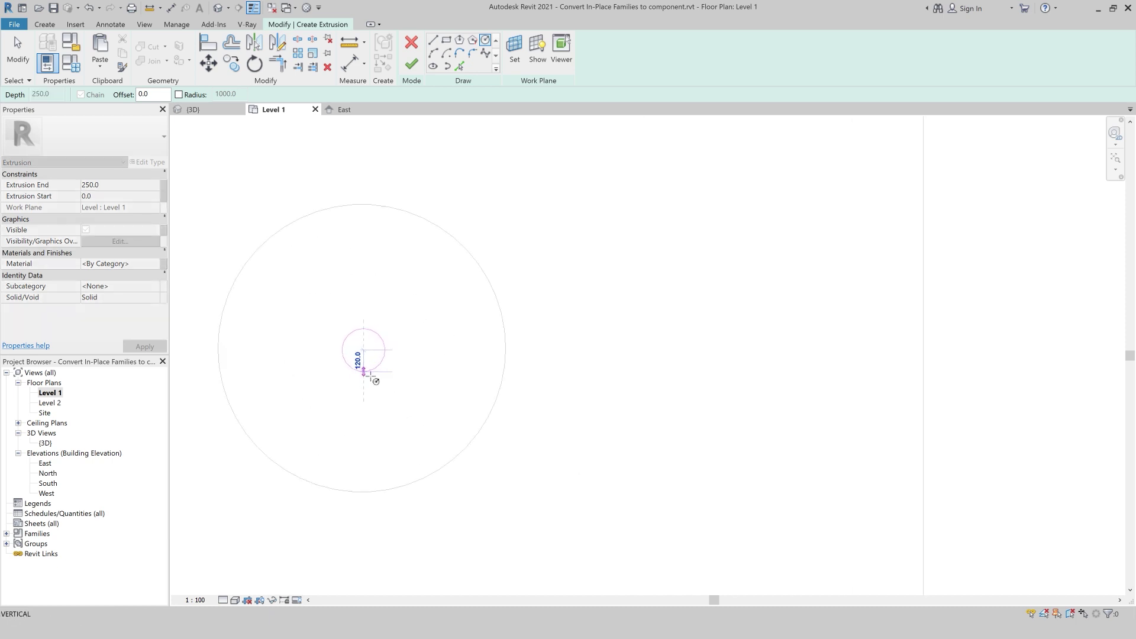
{"action": "left_click", "coordinate": [367, 373]}
{"action": "scroll", "coordinate": [349, 353], "scroll_direction": "down", "scroll_amount": 2}
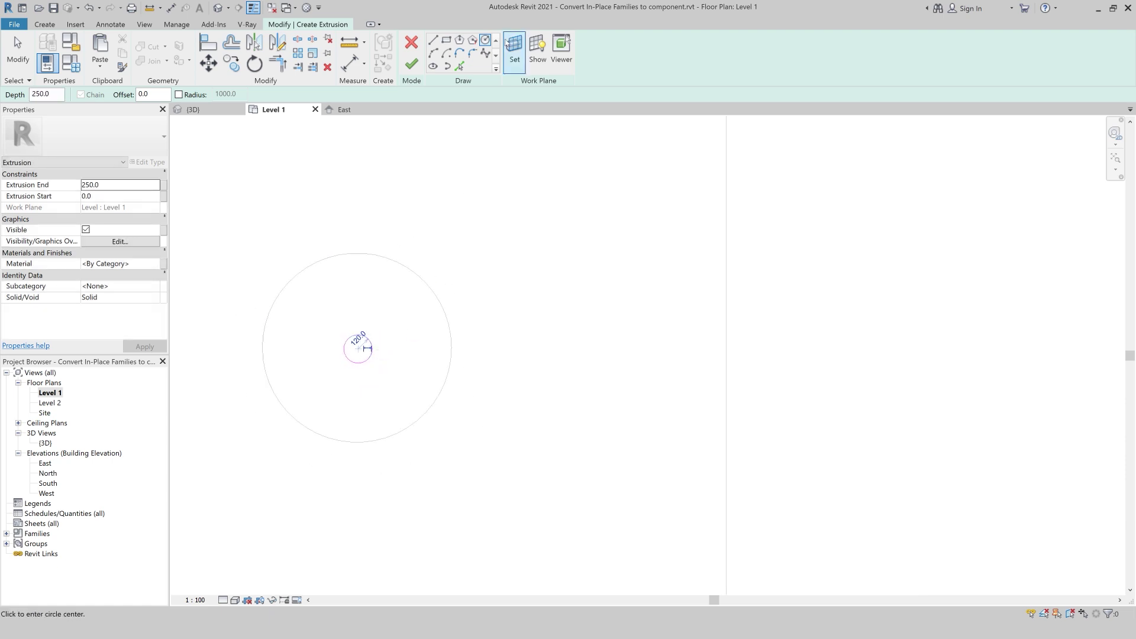
{"action": "left_click", "coordinate": [412, 64]}
In the East elevation, stretch the round leg extrusion up to the tabletop underside at 810.2.
{"action": "left_click", "coordinate": [346, 110]}
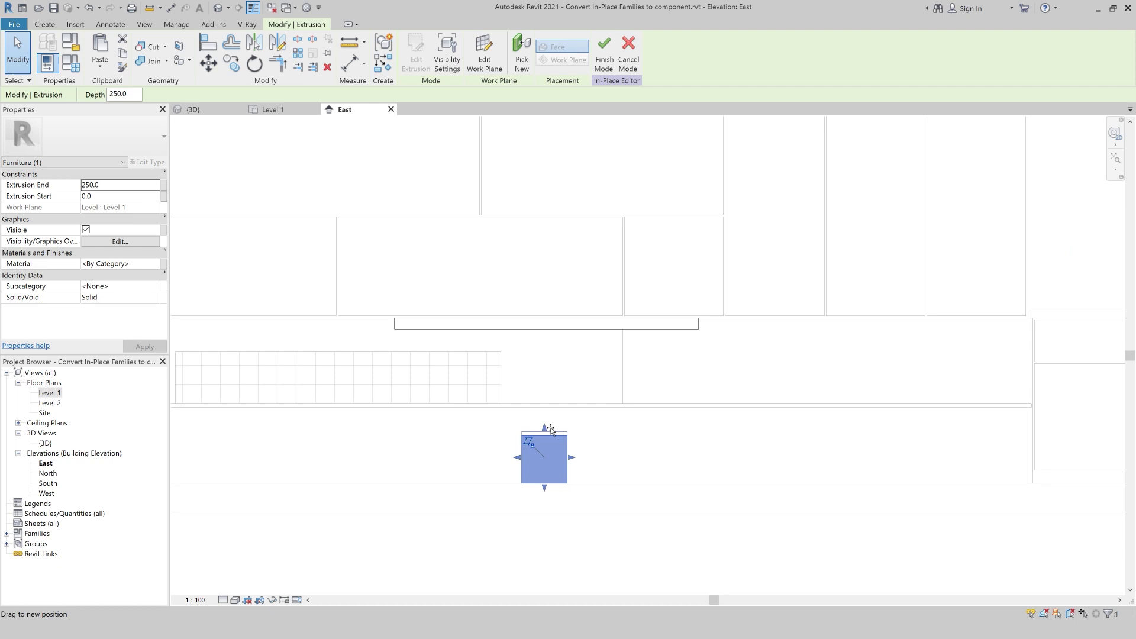
{"action": "left_click_drag", "start_coordinate": [550, 428], "coordinate": [553, 326]}
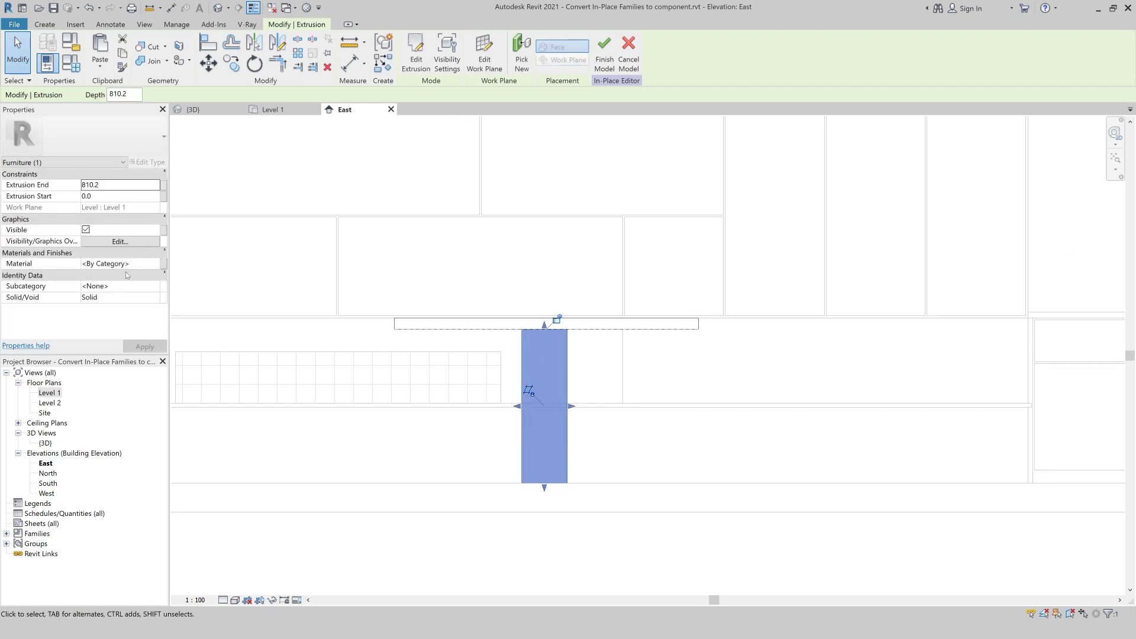
{"action": "left_click", "coordinate": [157, 264]}
Assign Wall Material (1) to the table leg.
{"action": "scroll", "coordinate": [369, 178], "scroll_direction": "down", "scroll_amount": 3}
{"action": "scroll", "coordinate": [368, 201], "scroll_direction": "down", "scroll_amount": 3}
{"action": "scroll", "coordinate": [368, 231], "scroll_direction": "down", "scroll_amount": 3}
{"action": "scroll", "coordinate": [367, 261], "scroll_direction": "down", "scroll_amount": 3}
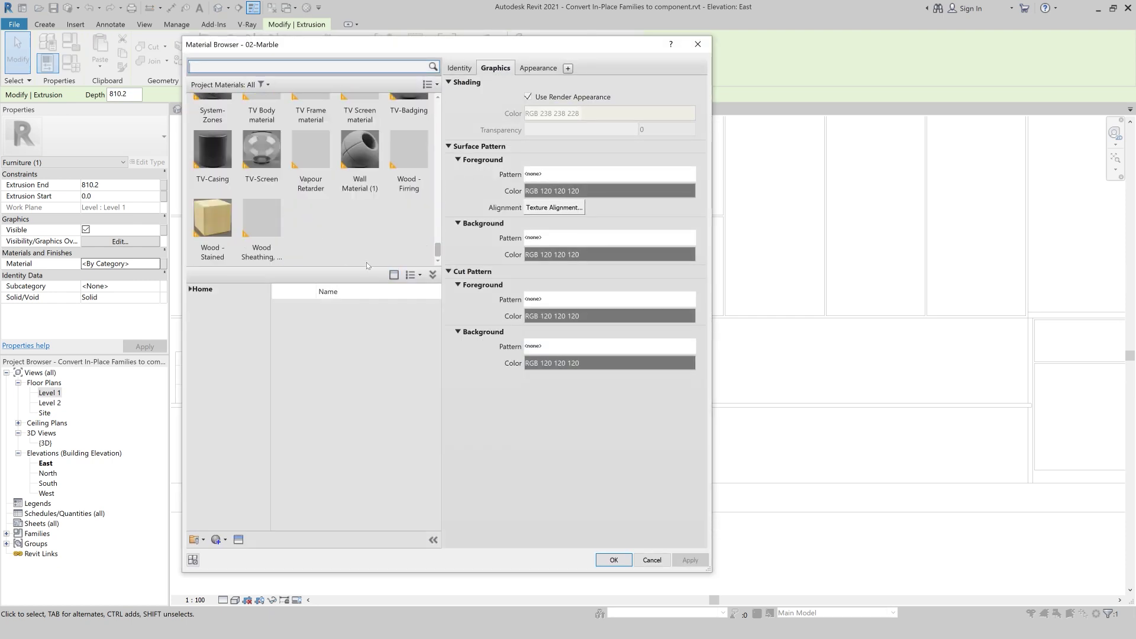
{"action": "left_click", "coordinate": [358, 163]}
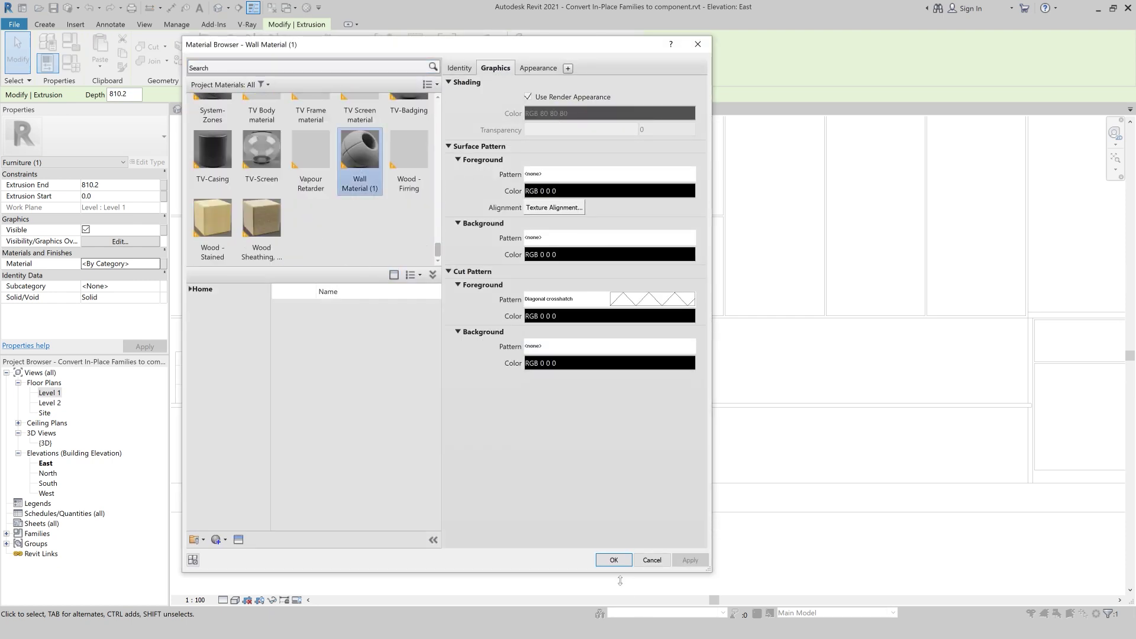
{"action": "left_click", "coordinate": [614, 560]}
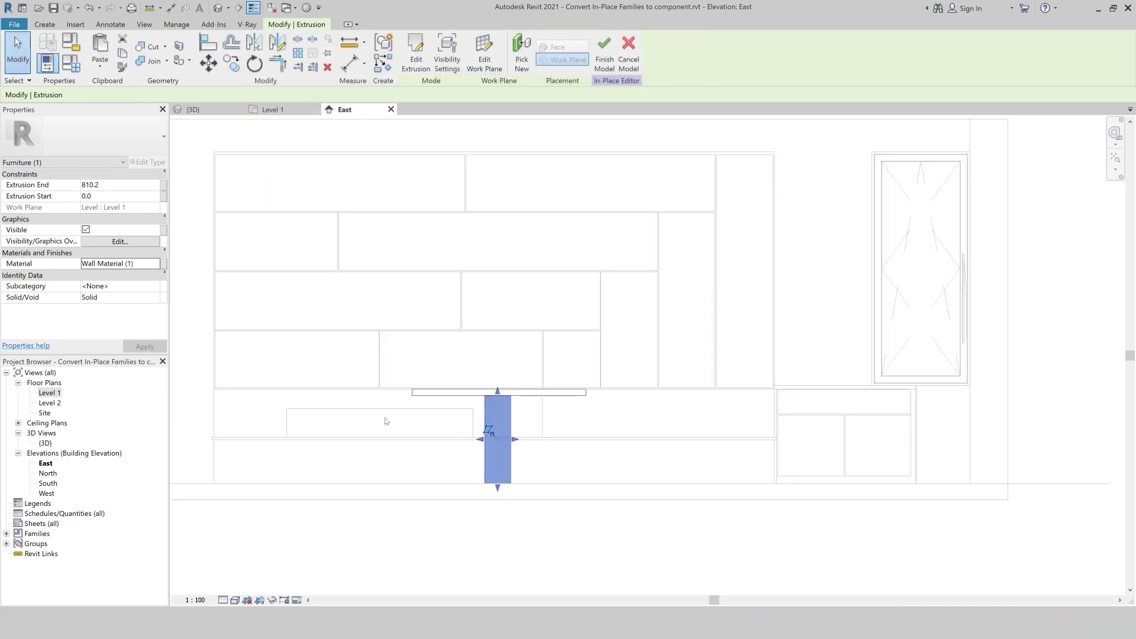
Switch the view to Consistent Colors, finish the in-place table, and view it in 3D.
{"action": "left_click", "coordinate": [235, 600]}
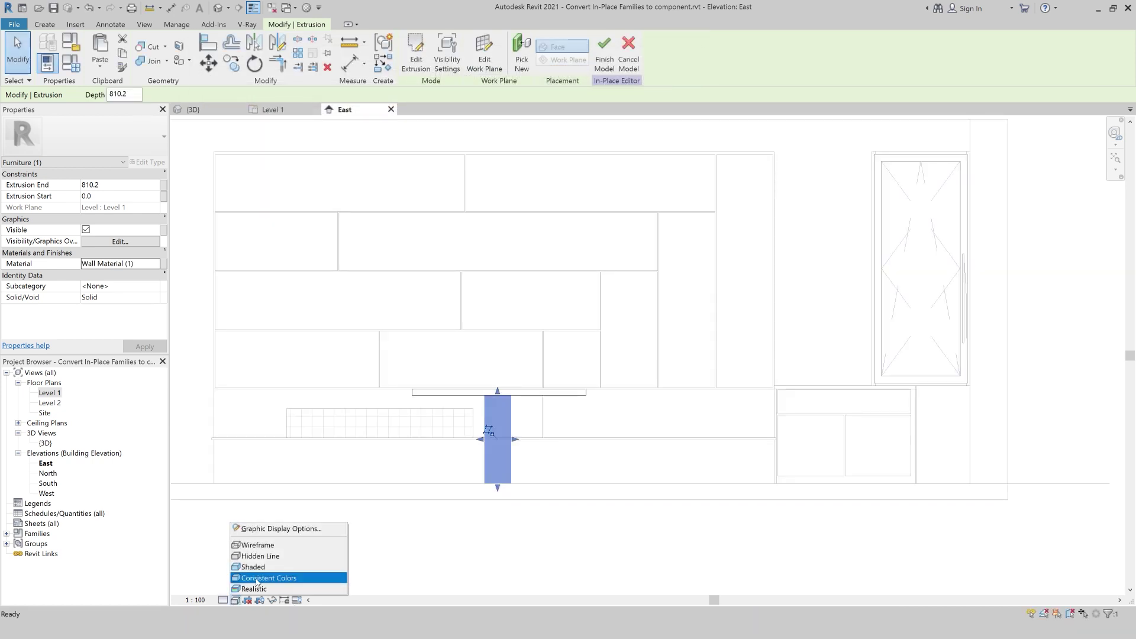
{"action": "left_click", "coordinate": [263, 580]}
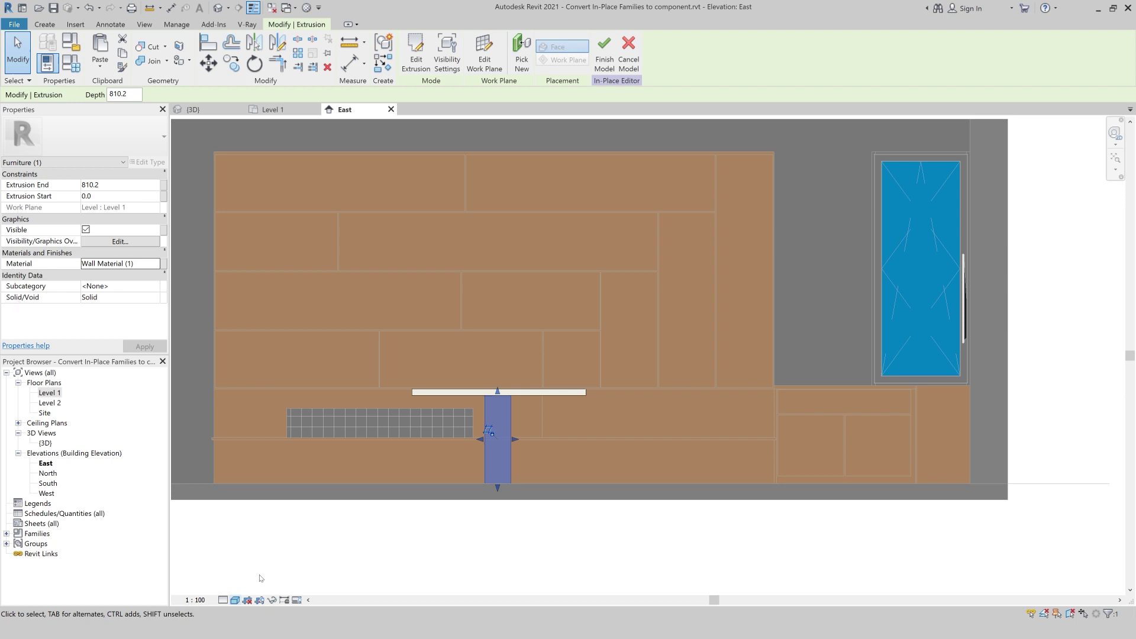
{"action": "left_click", "coordinate": [605, 59]}
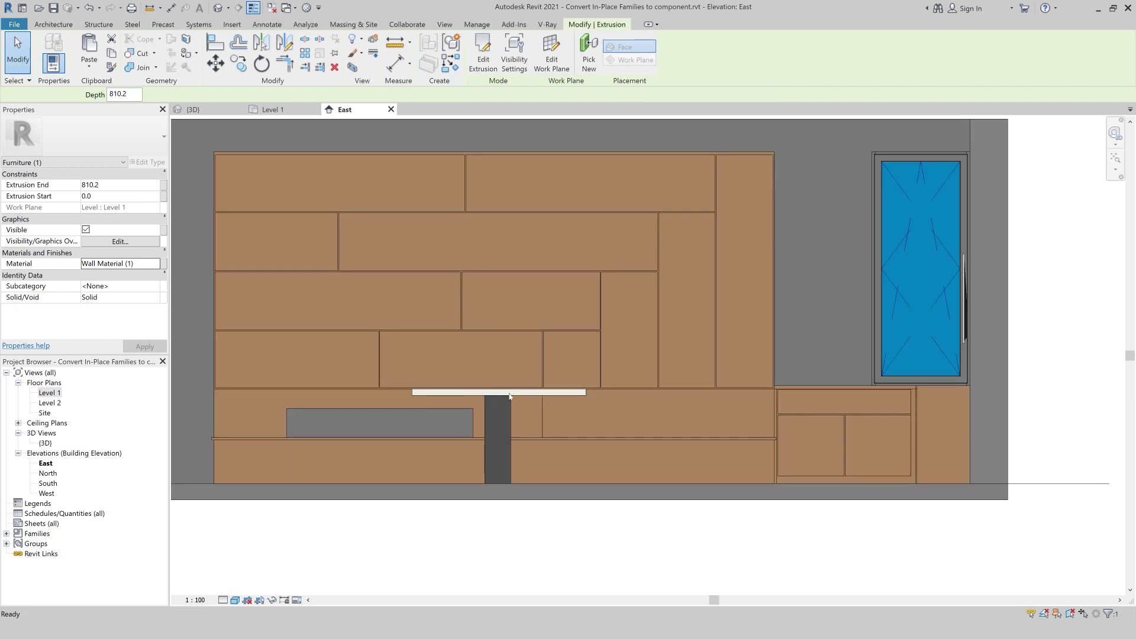
{"action": "key", "text": "Escape"}
{"action": "scroll", "coordinate": [460, 308], "scroll_direction": "down", "scroll_amount": 2}
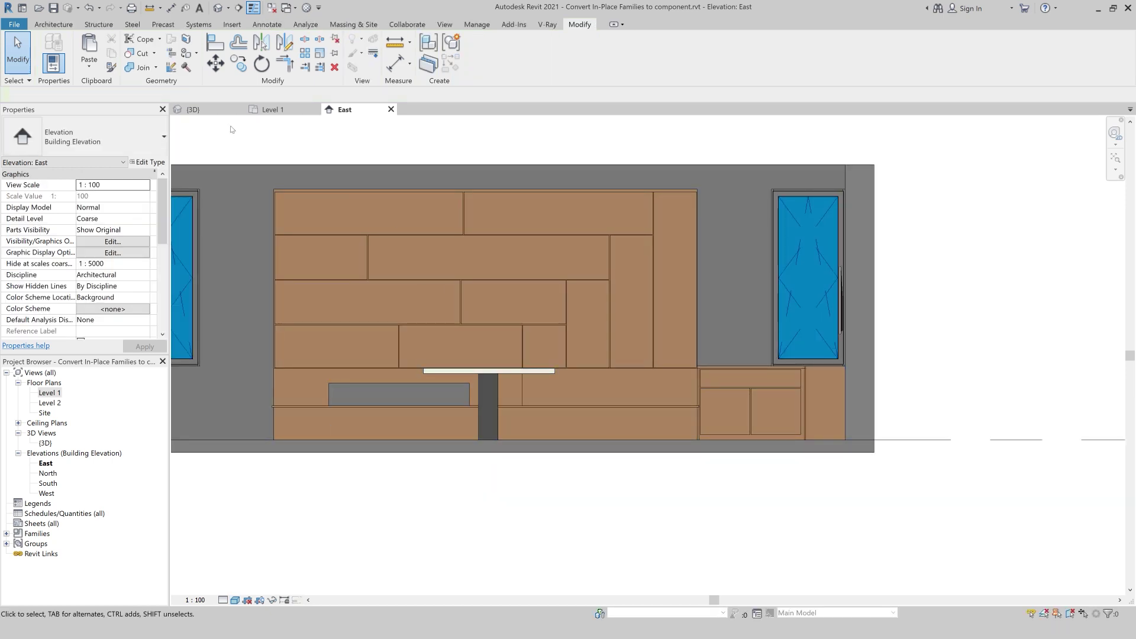
{"action": "left_click", "coordinate": [195, 109]}
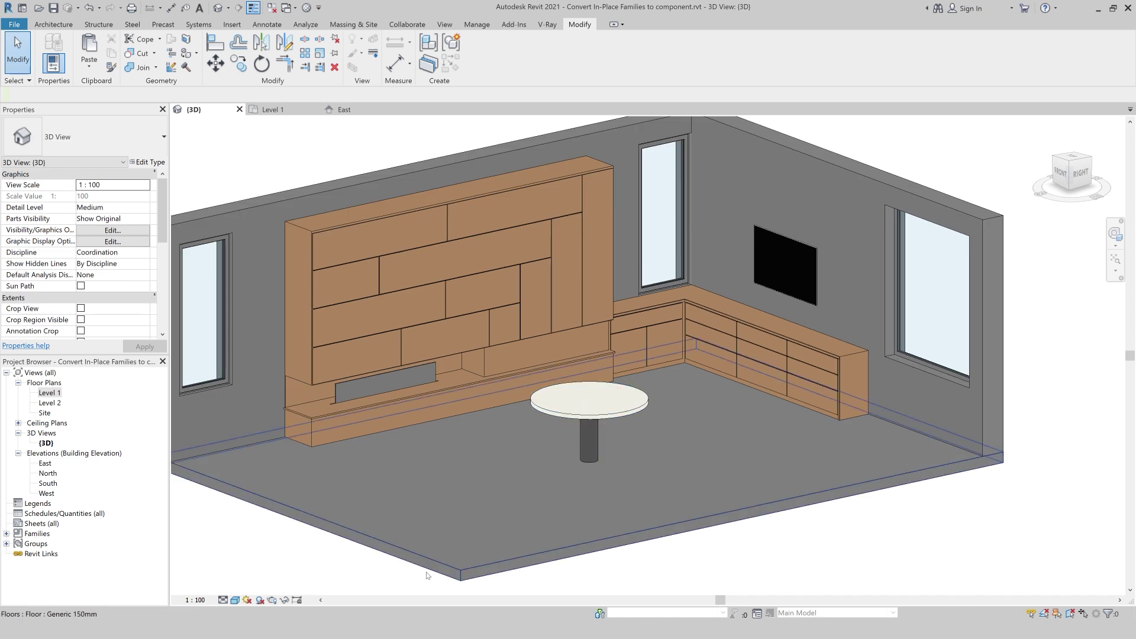
Select the round table, then the in-place Casework cabinetry along the walls.
{"action": "left_click", "coordinate": [595, 458]}
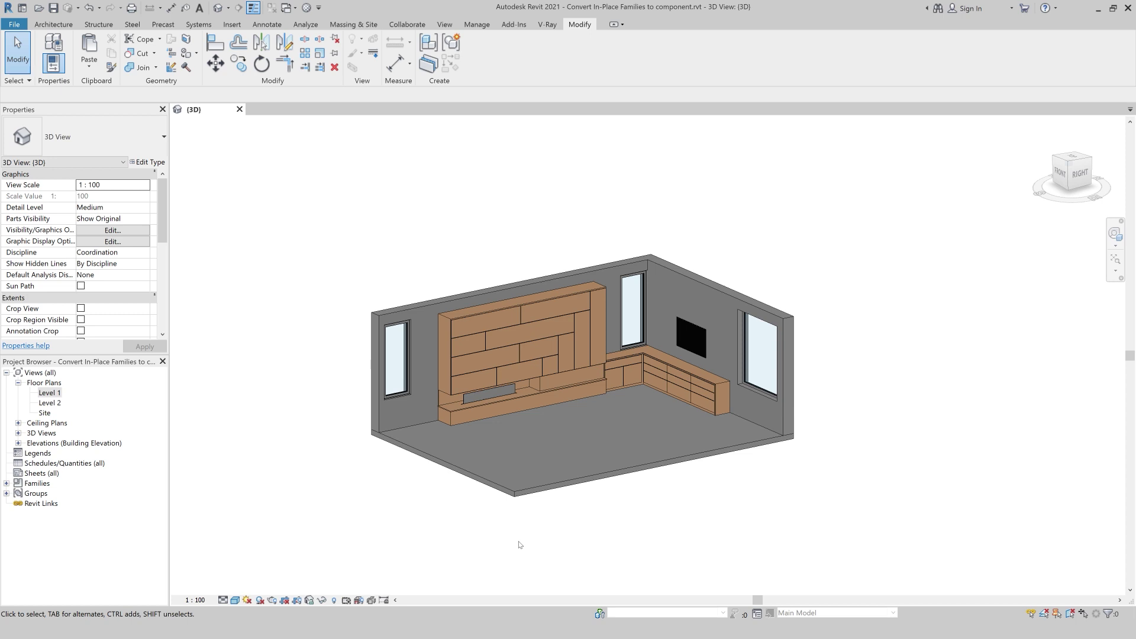
{"action": "left_click", "coordinate": [552, 397]}
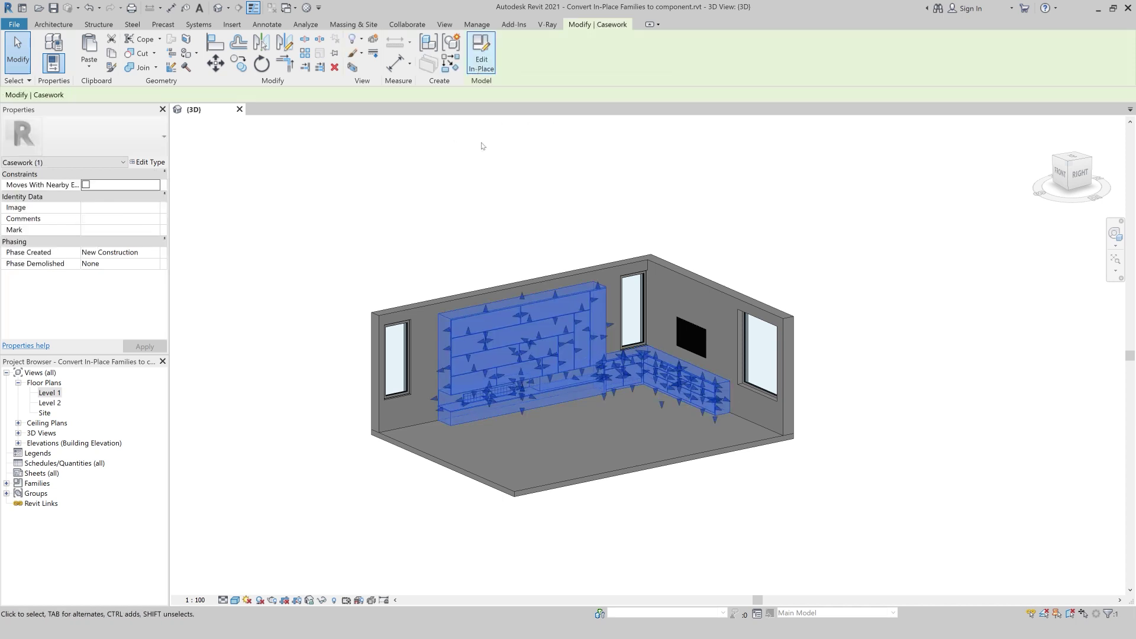
Edit the Casework cabinetry in place and window-select all 15 of its pieces.
{"action": "double_click", "coordinate": [506, 318]}
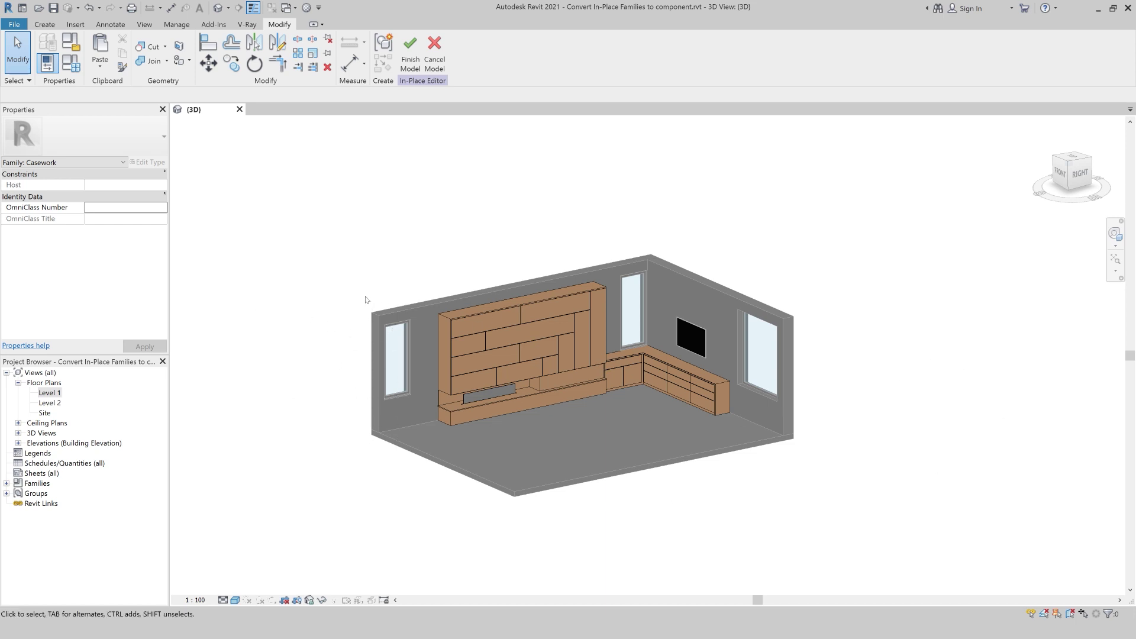
{"action": "left_click_drag", "start_coordinate": [314, 209], "coordinate": [786, 521]}
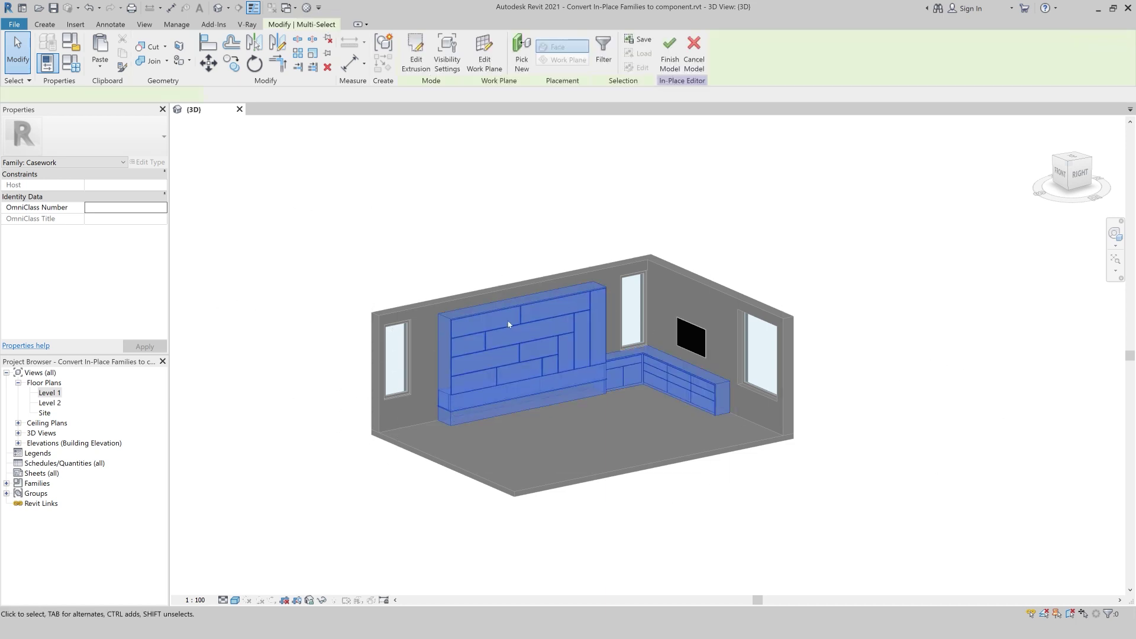
{"action": "left_click_drag", "start_coordinate": [348, 207], "coordinate": [853, 511]}
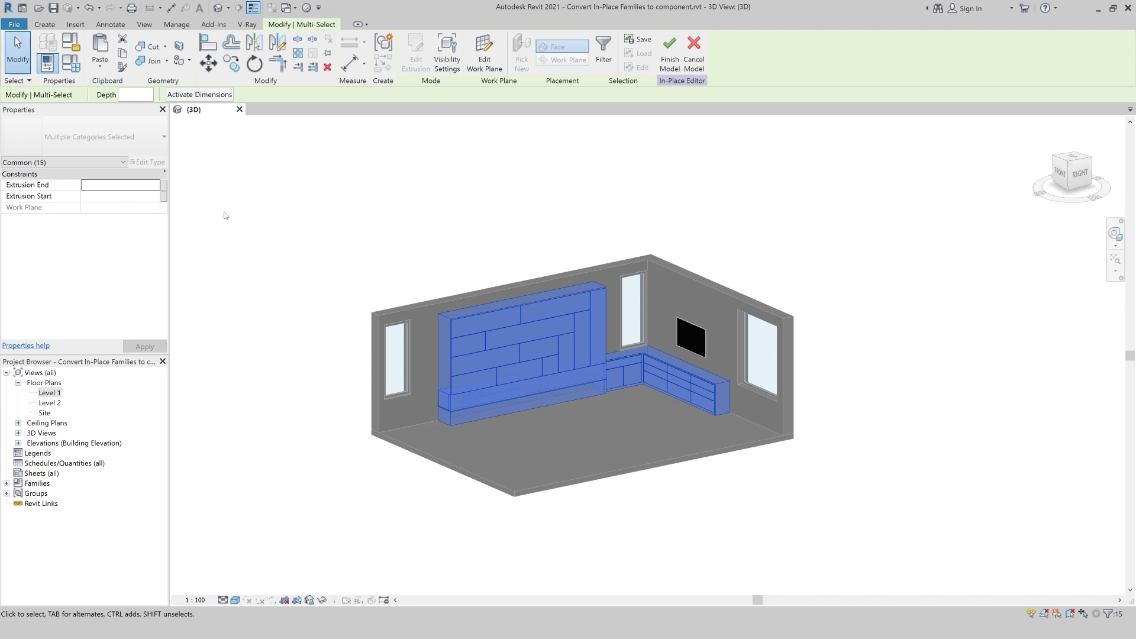
{"action": "left_click", "coordinate": [12, 24]}
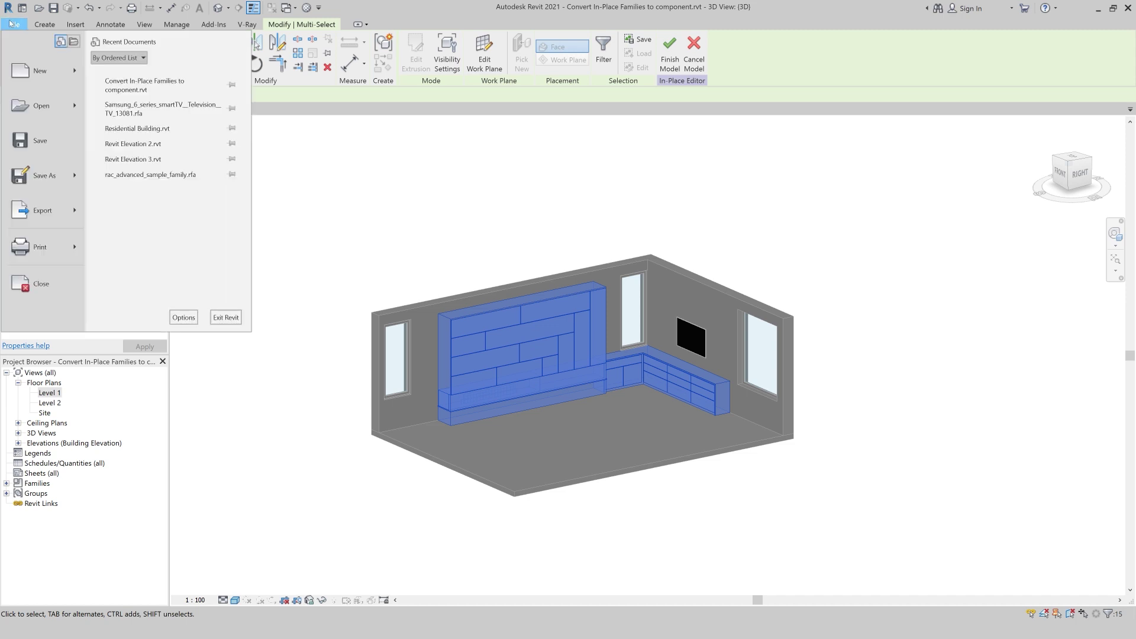
{"action": "mouse_move", "coordinate": [40, 70]}
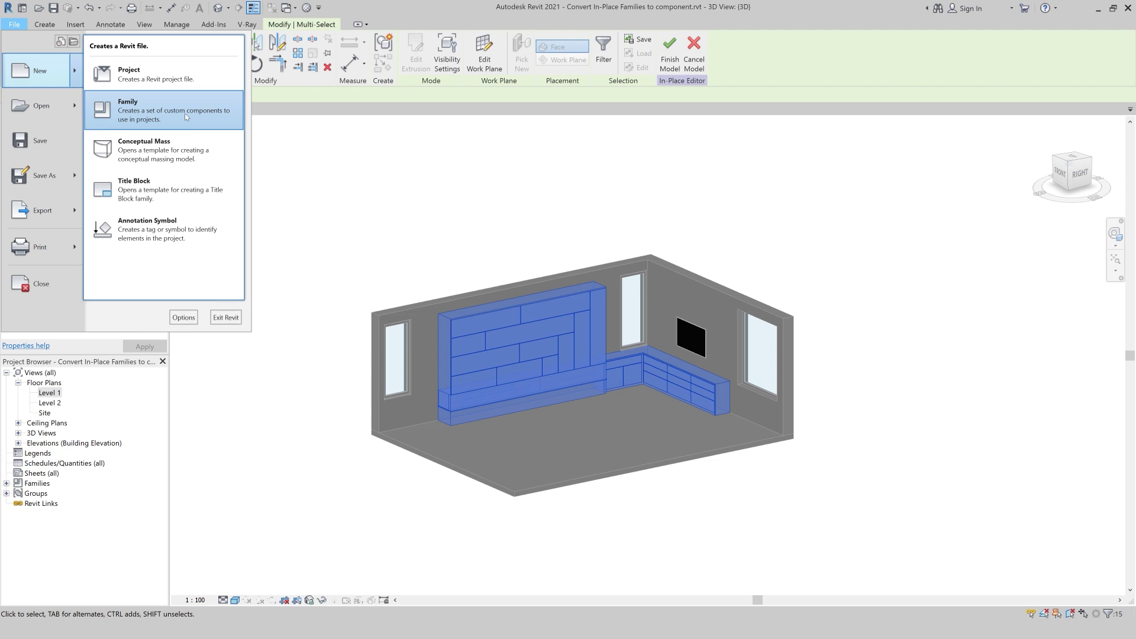
{"action": "left_click", "coordinate": [337, 196]}
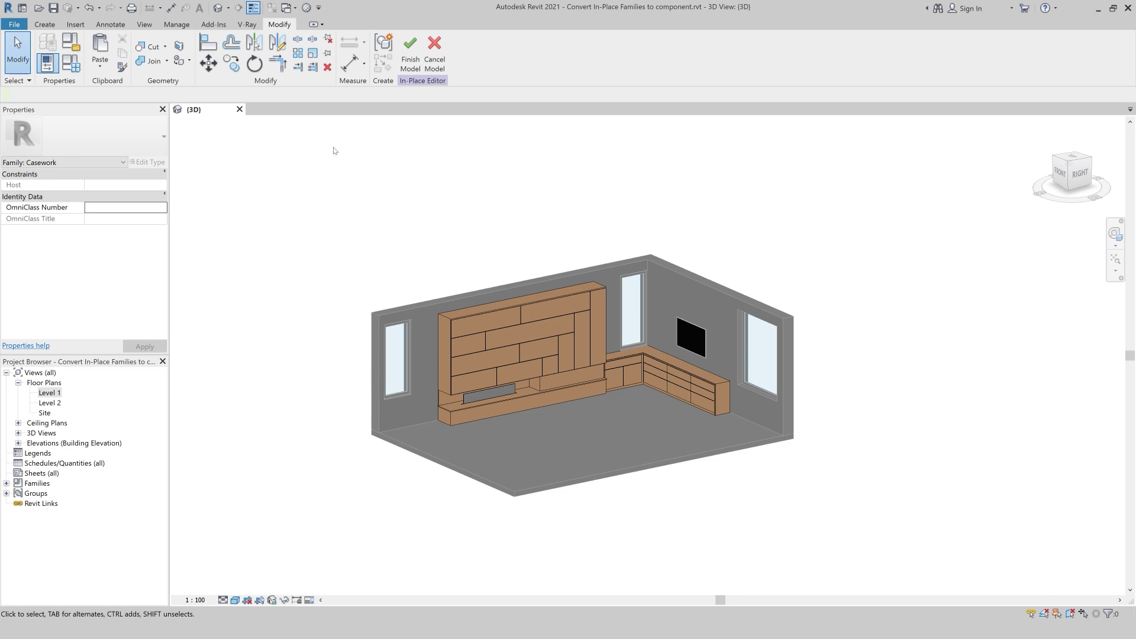
{"action": "left_click_drag", "start_coordinate": [267, 154], "coordinate": [904, 507]}
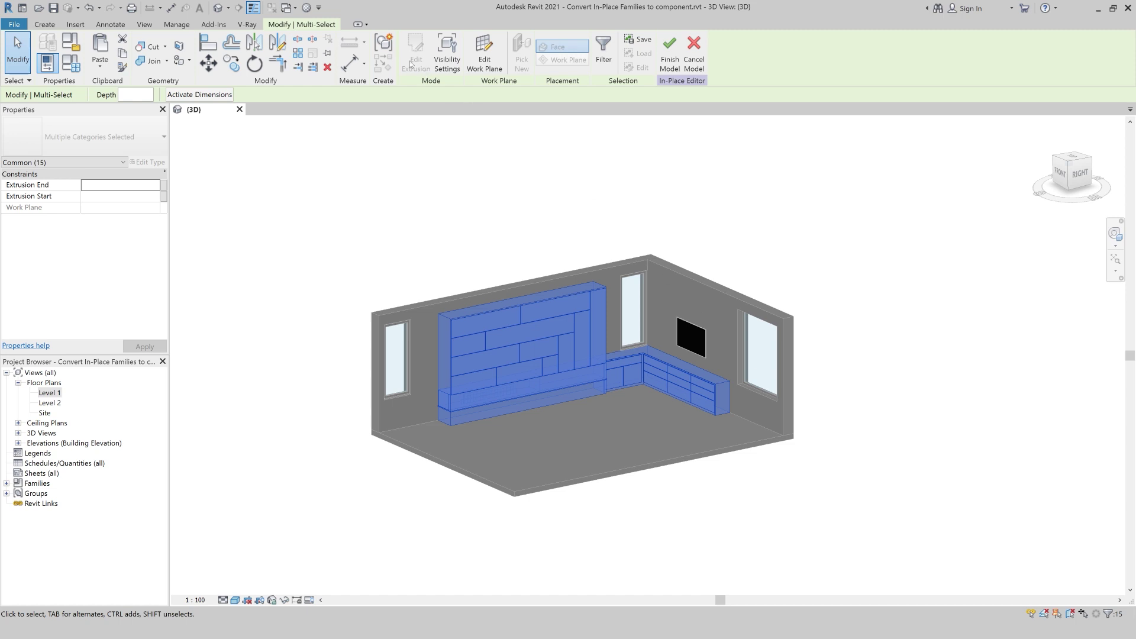
Group the selected cabinet pieces as a model group named Wood Cabinet 01.
{"action": "left_click", "coordinate": [380, 44]}
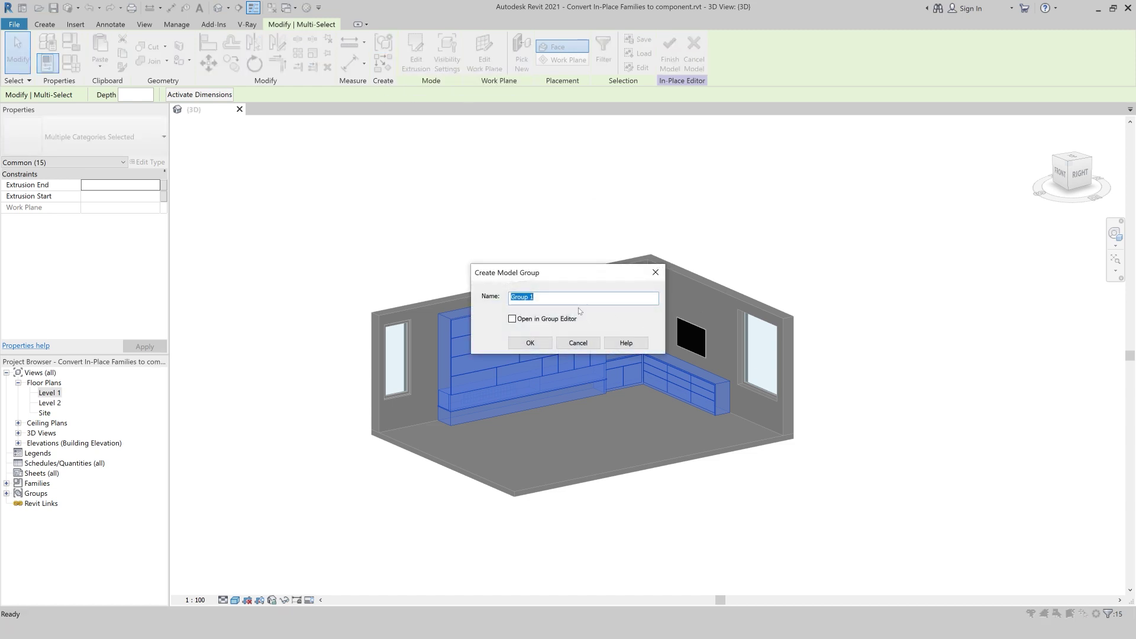
{"action": "type", "text": "Wood Cabinet 01"}
{"action": "left_click", "coordinate": [546, 343]}
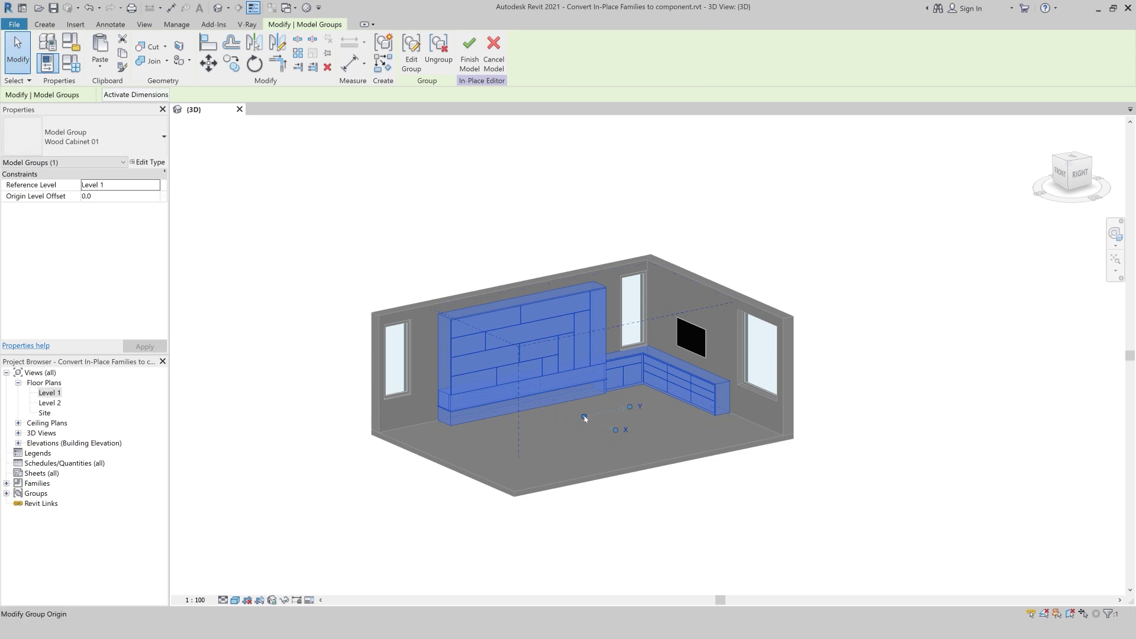
Move the Wood Cabinet 01 group origin onto the cabinet's outer lower-left corner.
{"action": "left_click_drag", "start_coordinate": [585, 419], "coordinate": [587, 421]}
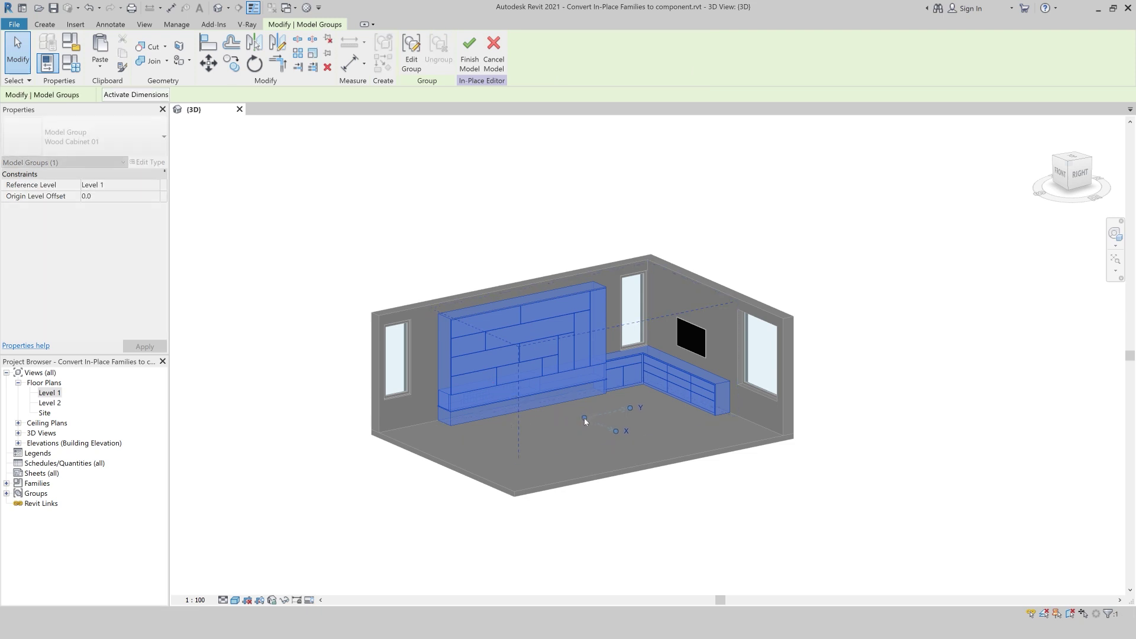
{"action": "left_click_drag", "start_coordinate": [584, 418], "coordinate": [438, 421]}
{"action": "left_click_drag", "start_coordinate": [735, 427], "coordinate": [439, 422]}
{"action": "scroll", "coordinate": [432, 426], "scroll_direction": "up", "scroll_amount": 3}
{"action": "scroll", "coordinate": [432, 426], "scroll_direction": "up", "scroll_amount": 3}
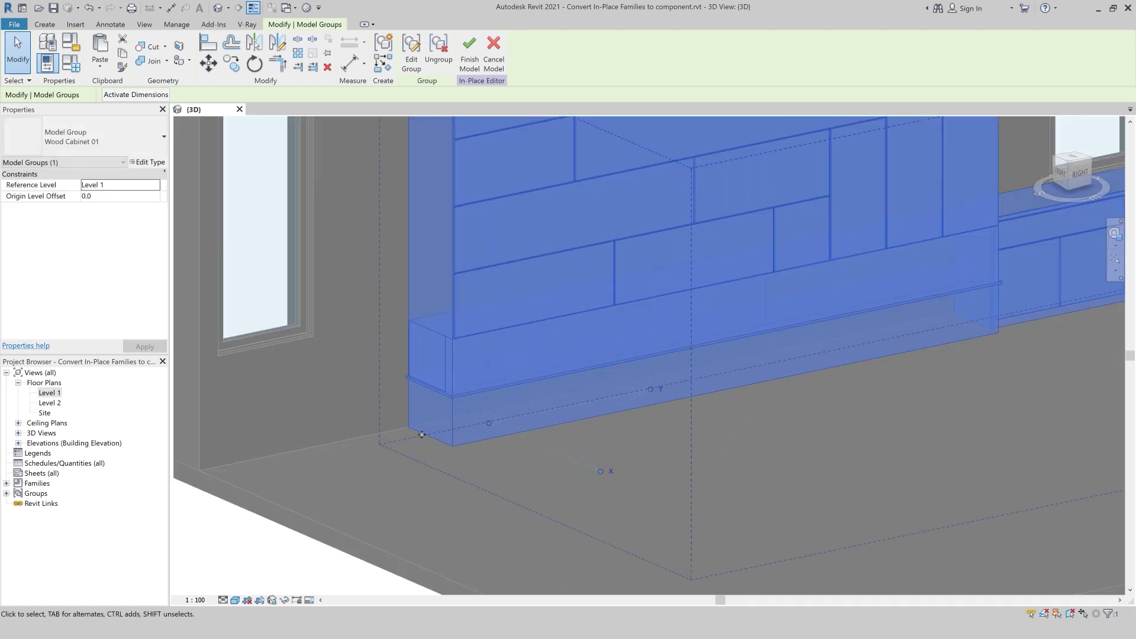
{"action": "scroll", "coordinate": [418, 431], "scroll_direction": "up", "scroll_amount": 2}
{"action": "left_click_drag", "start_coordinate": [534, 420], "coordinate": [411, 424]}
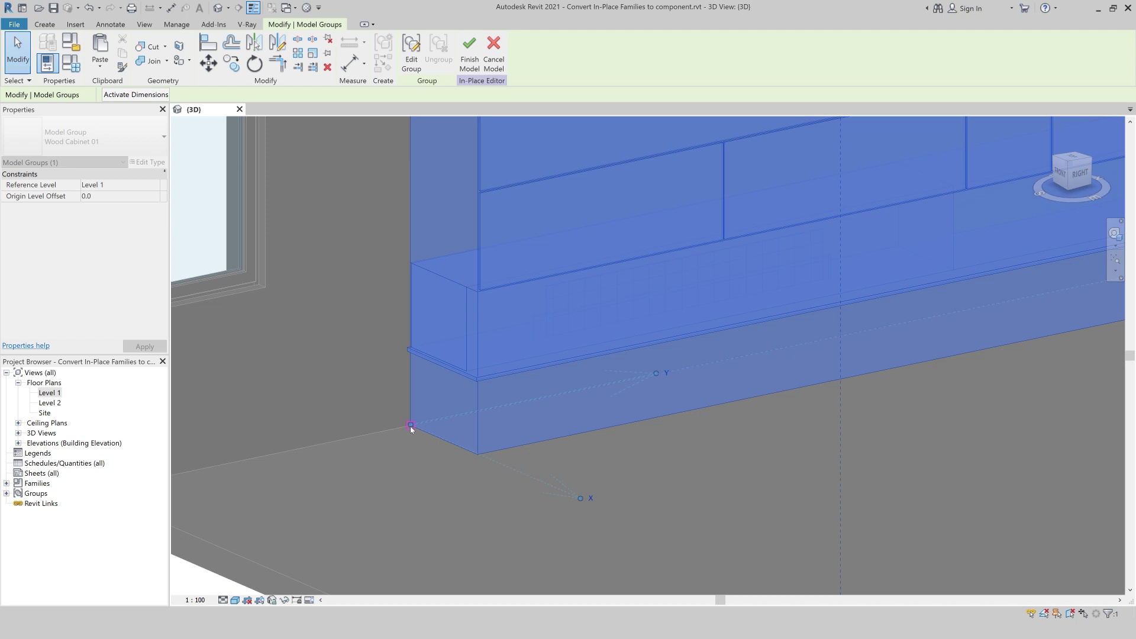
{"action": "scroll", "coordinate": [413, 428], "scroll_direction": "up", "scroll_amount": 2}
{"action": "scroll", "coordinate": [417, 430], "scroll_direction": "up", "scroll_amount": 2}
{"action": "scroll", "coordinate": [420, 430], "scroll_direction": "up", "scroll_amount": 2}
{"action": "left_click_drag", "start_coordinate": [419, 430], "coordinate": [418, 434]}
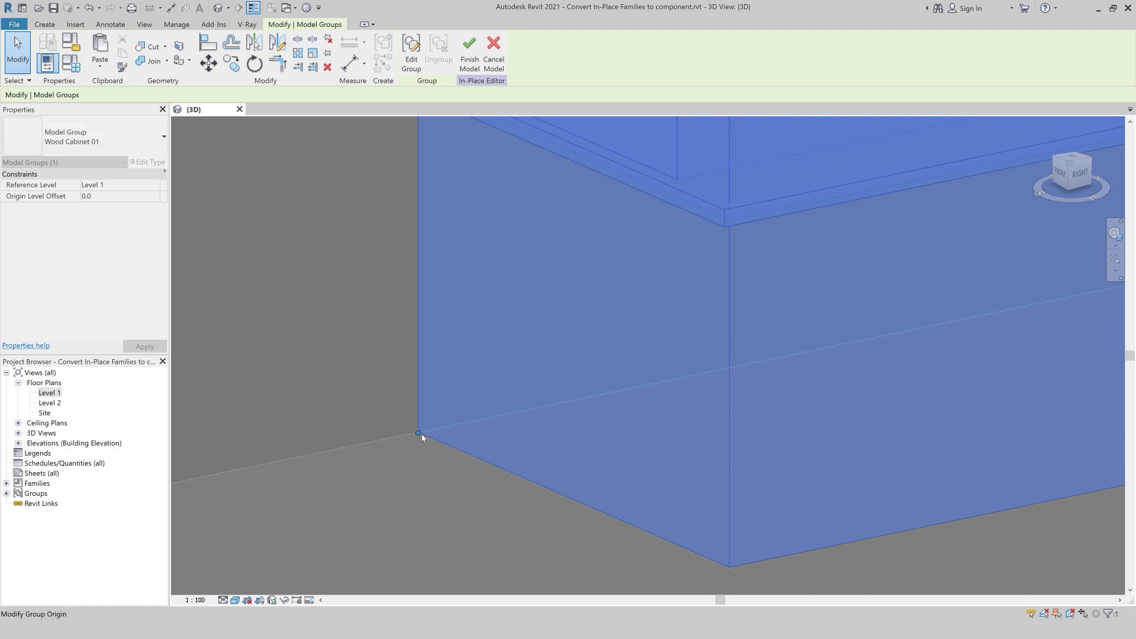
{"action": "scroll", "coordinate": [398, 427], "scroll_direction": "down", "scroll_amount": 2}
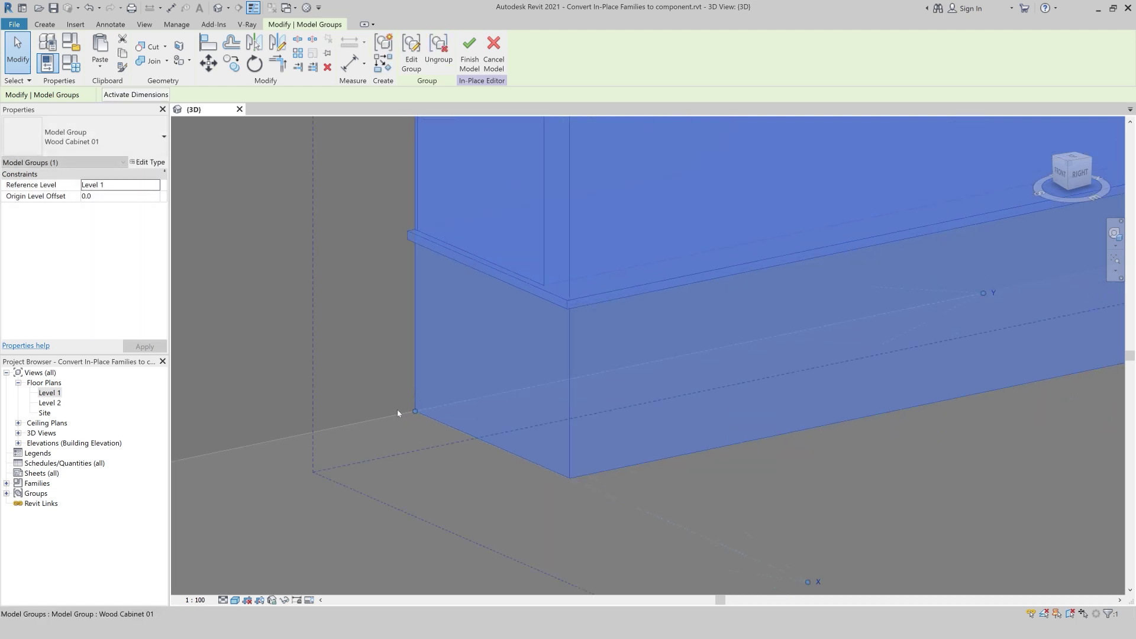
{"action": "scroll", "coordinate": [380, 438], "scroll_direction": "down", "scroll_amount": 2}
{"action": "scroll", "coordinate": [386, 422], "scroll_direction": "down", "scroll_amount": 3}
{"action": "scroll", "coordinate": [386, 422], "scroll_direction": "down", "scroll_amount": 2}
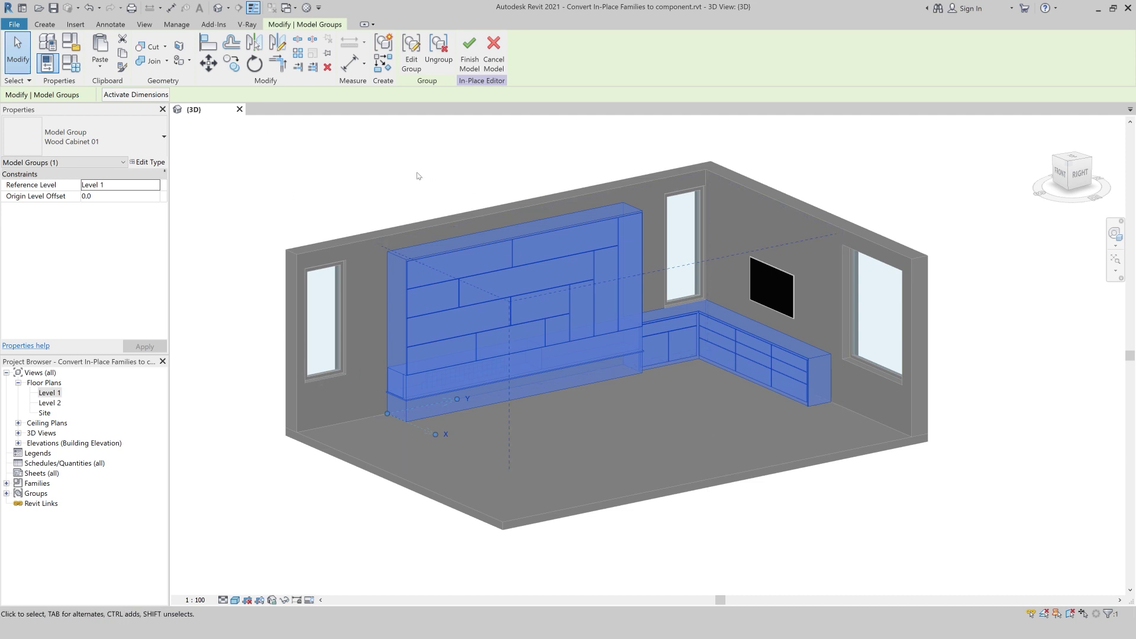
{"action": "left_click", "coordinate": [13, 26]}
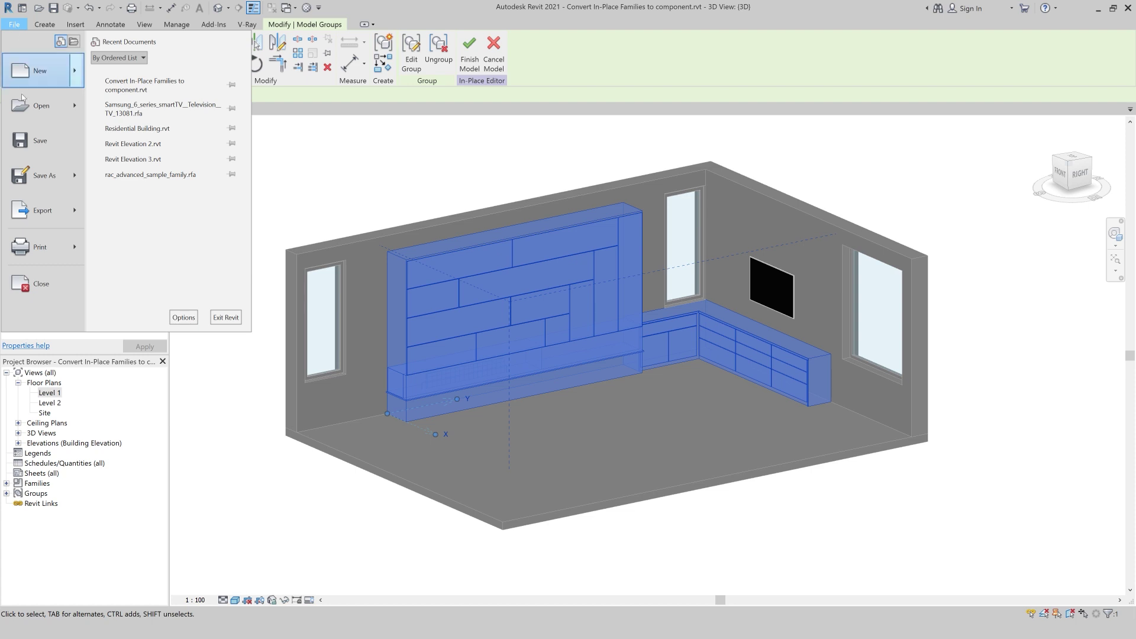
{"action": "mouse_move", "coordinate": [43, 175]}
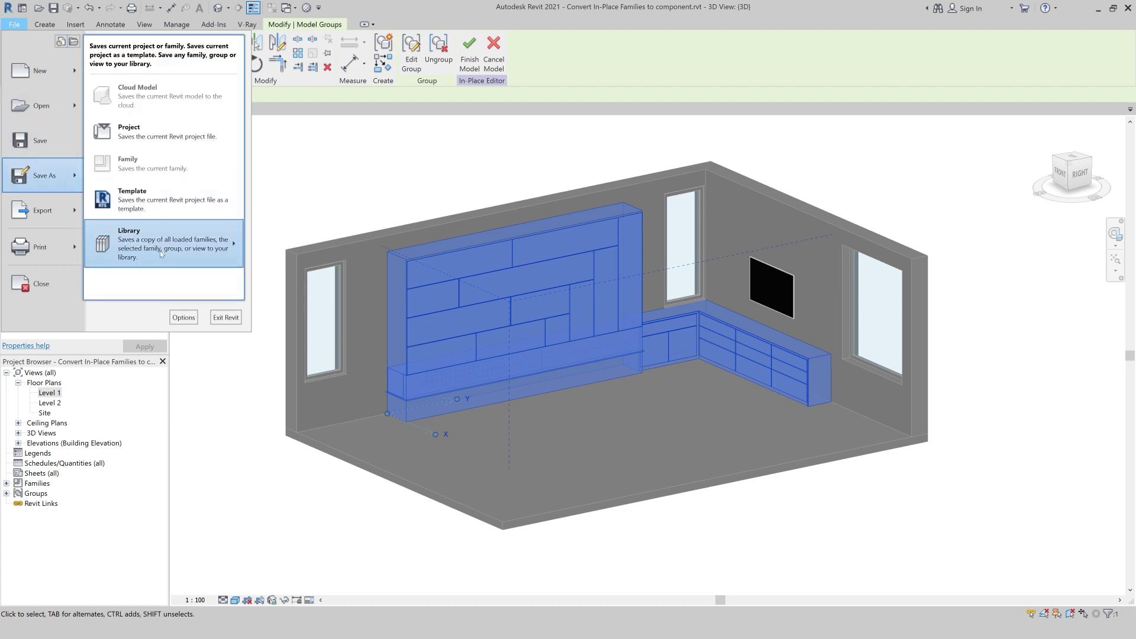
{"action": "mouse_move", "coordinate": [165, 243]}
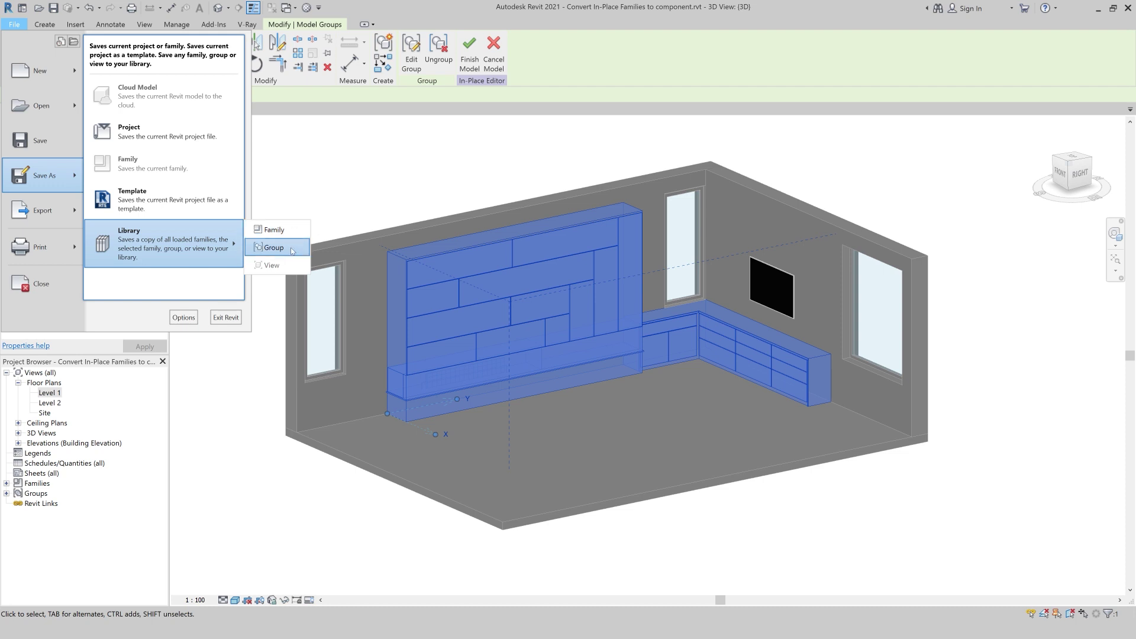
Save Wood Cabinet 01 as a family in the loadable families Project folder and finish editing.
{"action": "left_click", "coordinate": [292, 249]}
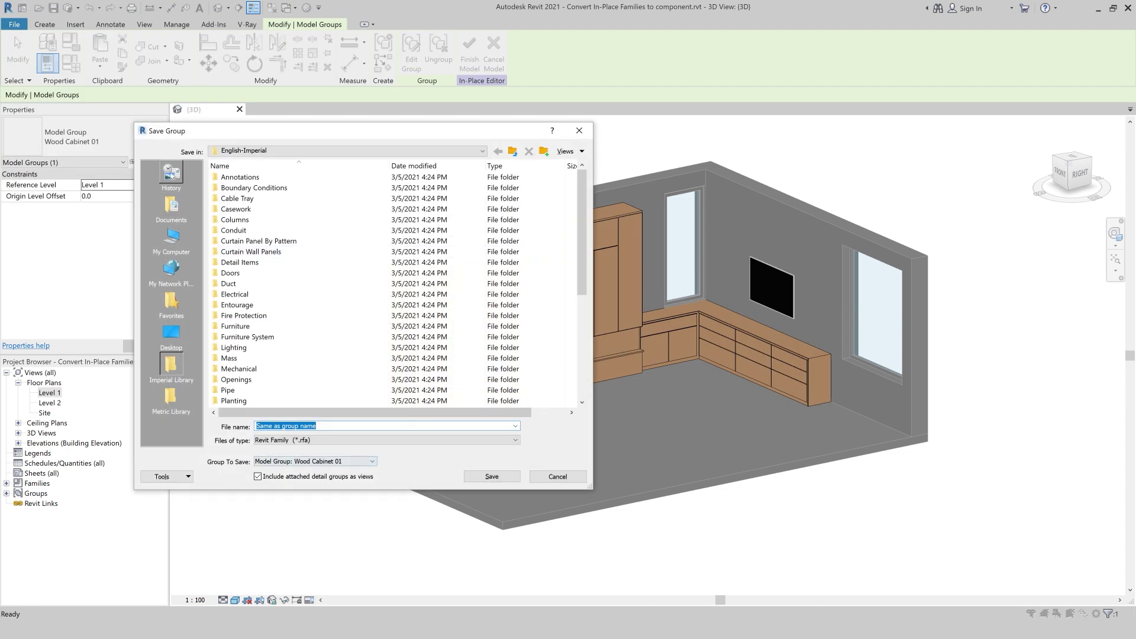
{"action": "left_click", "coordinate": [310, 152]}
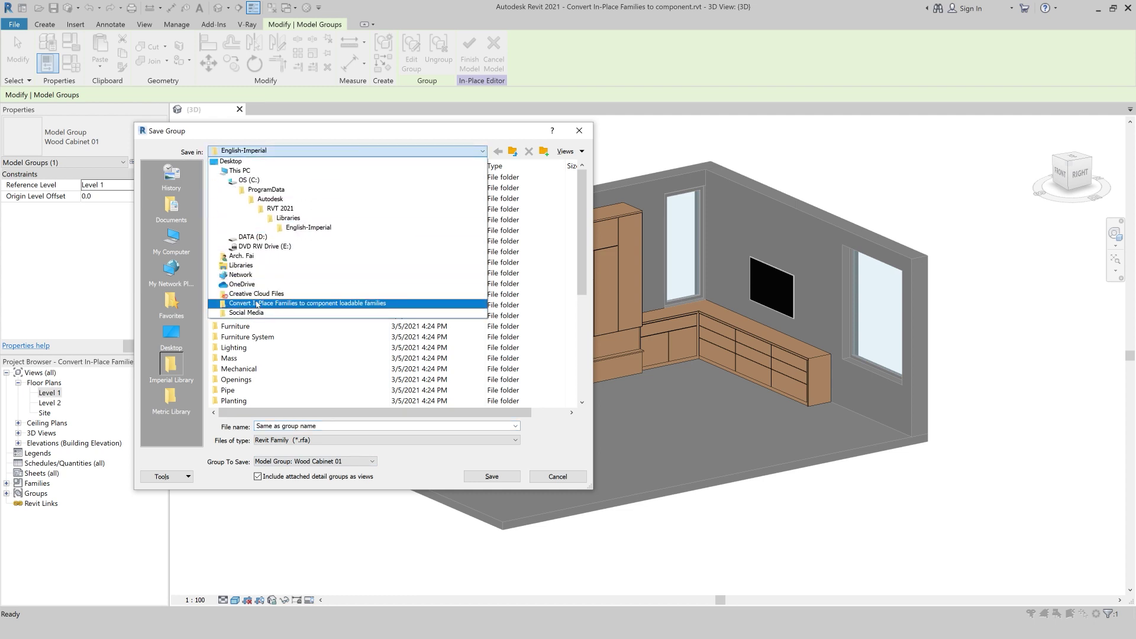
{"action": "left_click", "coordinate": [257, 304]}
{"action": "double_click", "coordinate": [284, 177]}
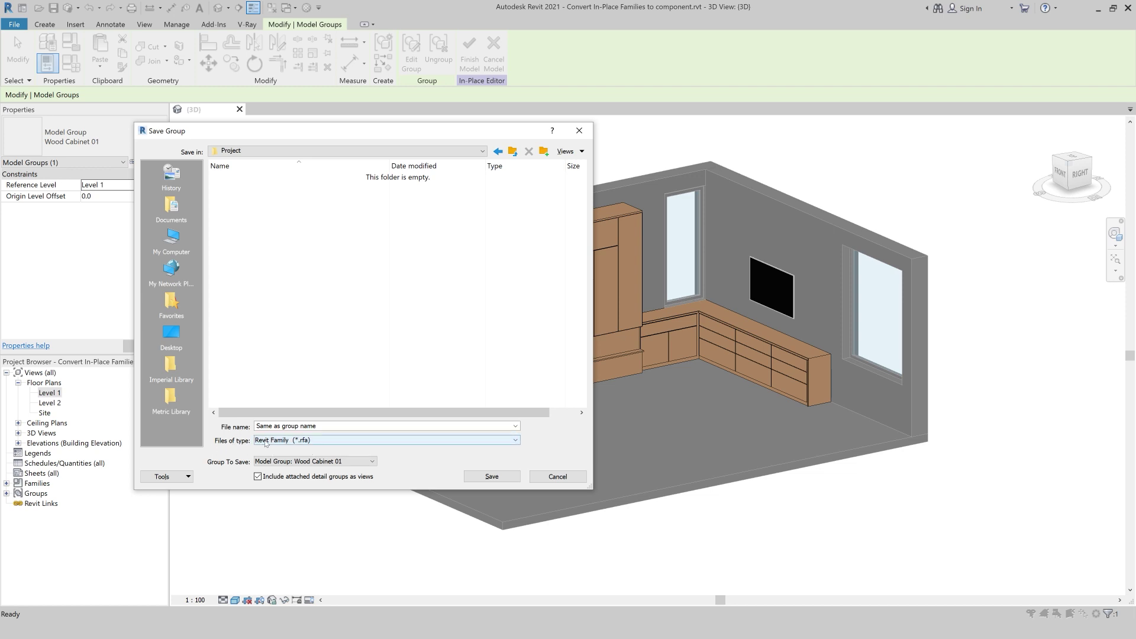
{"action": "left_click", "coordinate": [488, 476]}
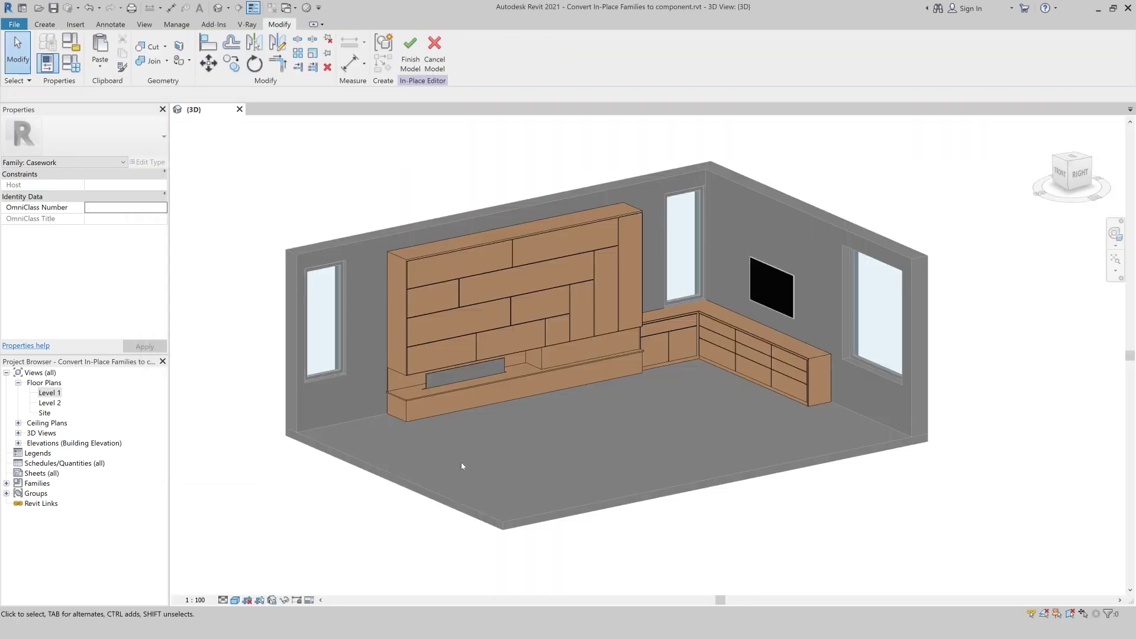
{"action": "left_click", "coordinate": [409, 69]}
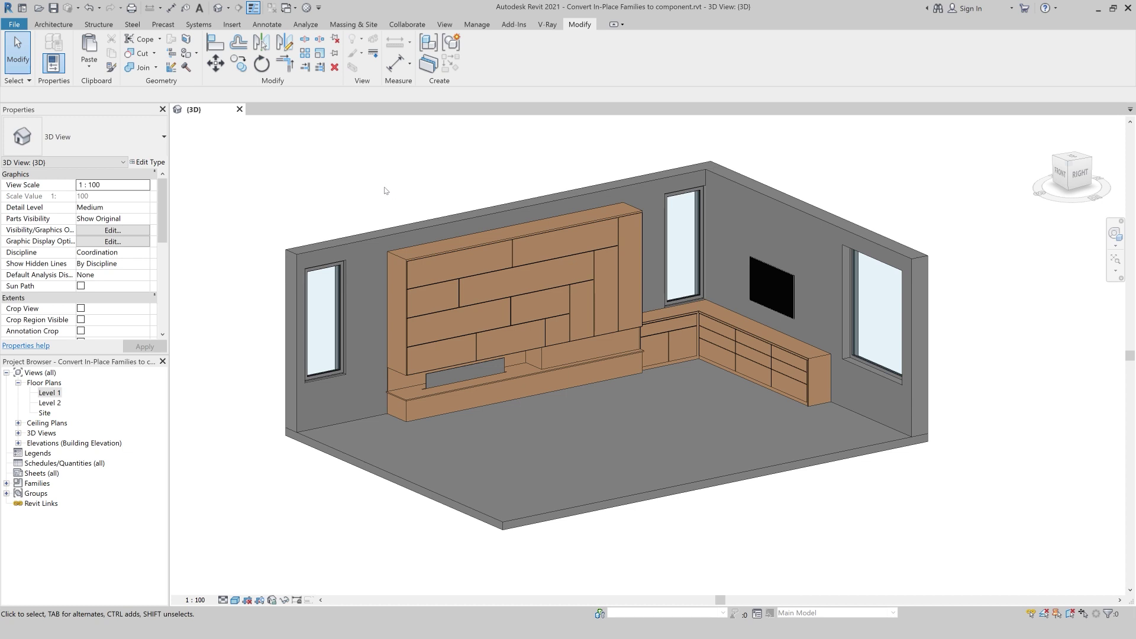
Load Wood Cabinet 01.rfa from the loadable families Project folder through Place a Component.
{"action": "left_click", "coordinate": [50, 24]}
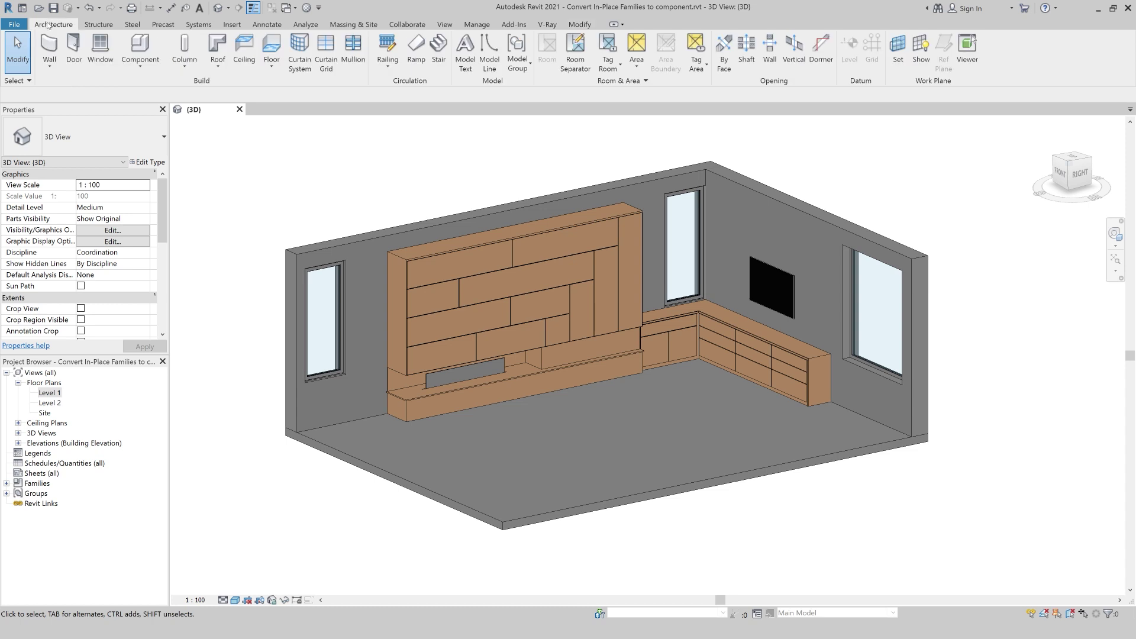
{"action": "left_click", "coordinate": [142, 63]}
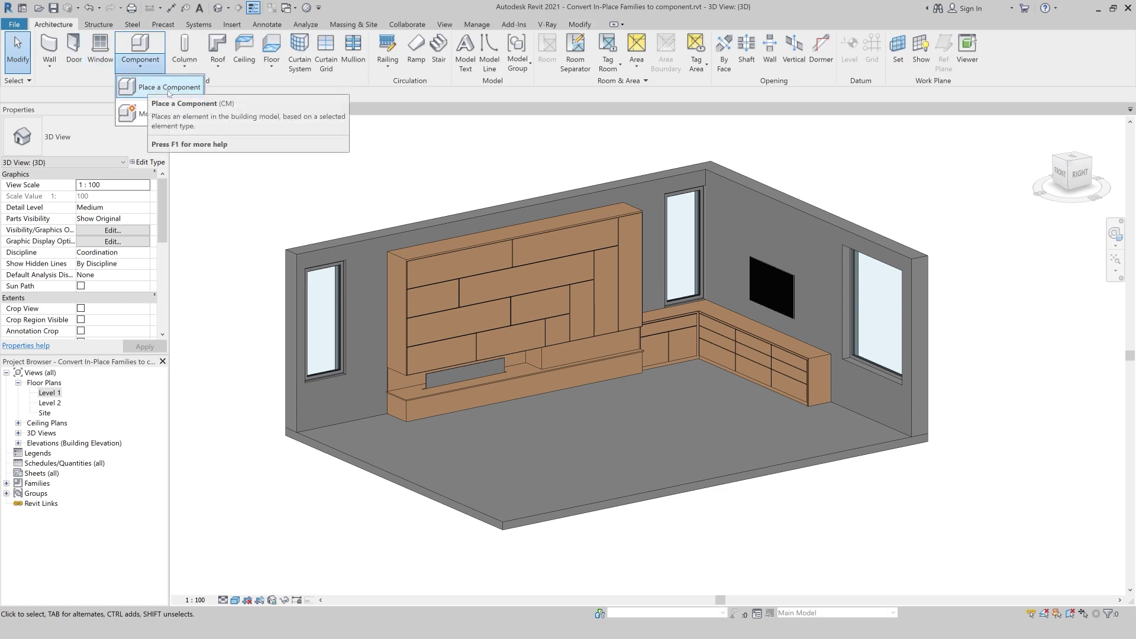
{"action": "left_click", "coordinate": [162, 90]}
{"action": "left_click", "coordinate": [95, 140]}
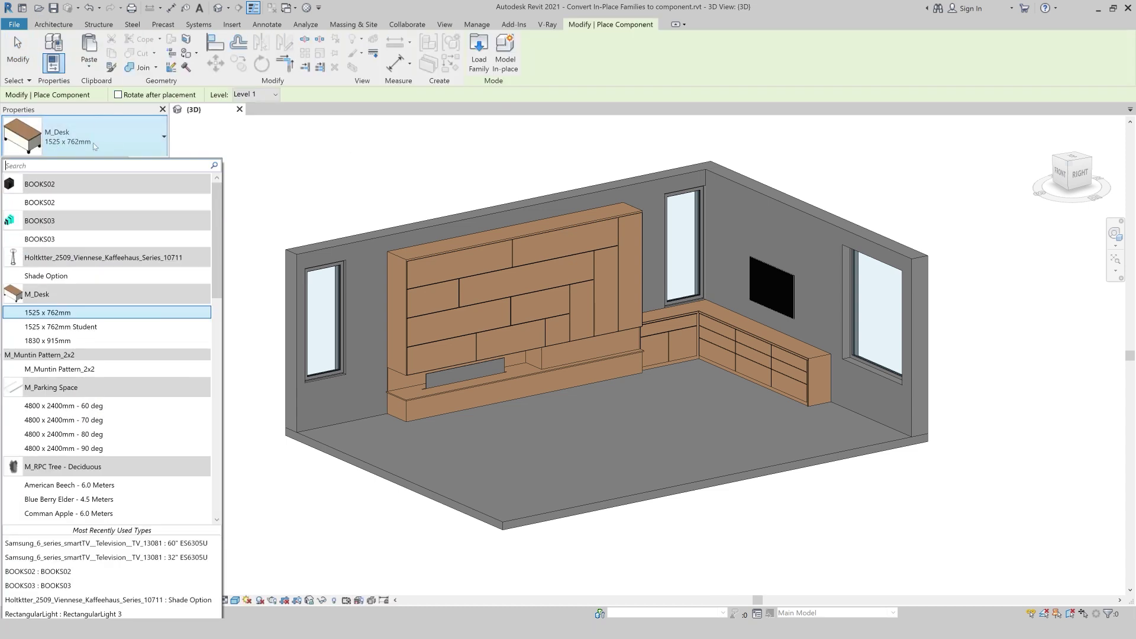
{"action": "left_click", "coordinate": [477, 65]}
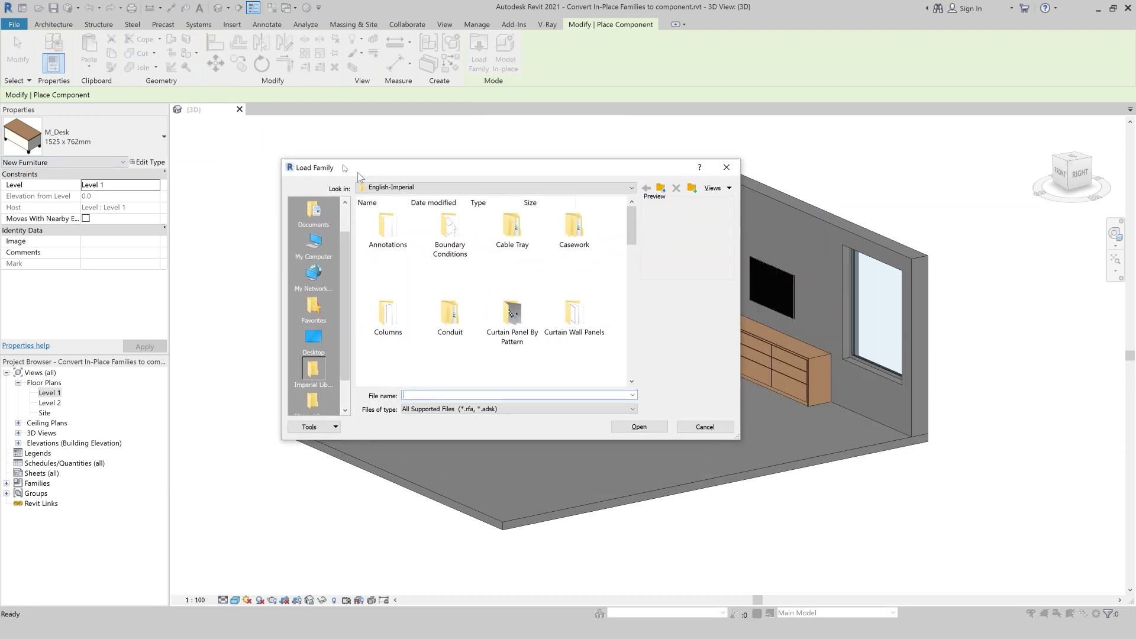
{"action": "left_click", "coordinate": [307, 159]}
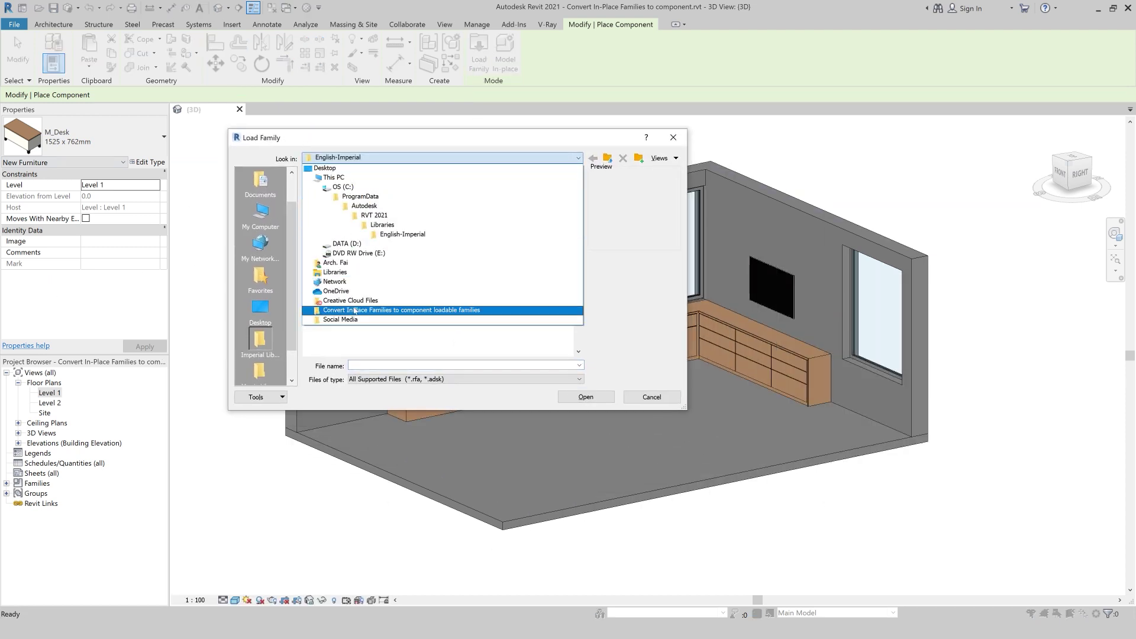
{"action": "left_click", "coordinate": [355, 312]}
{"action": "double_click", "coordinate": [340, 202]}
{"action": "left_click", "coordinate": [342, 224]}
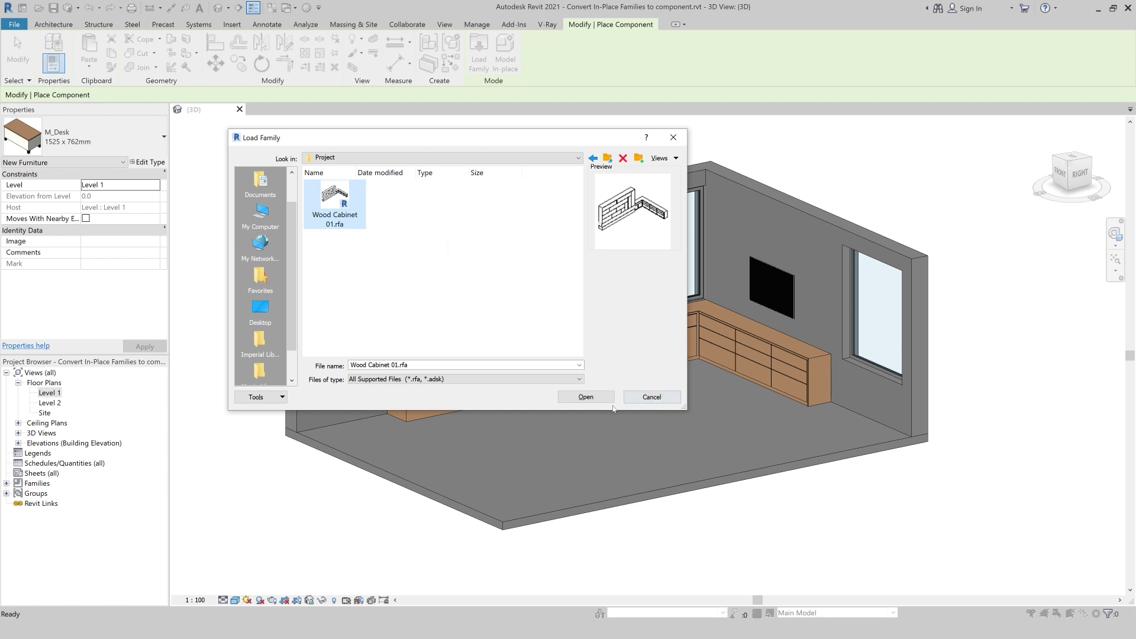
{"action": "left_click", "coordinate": [586, 396]}
Place a Wood Cabinet 01 instance and delete the stray copy outside the room.
{"action": "scroll", "coordinate": [572, 382], "scroll_direction": "down", "scroll_amount": 3}
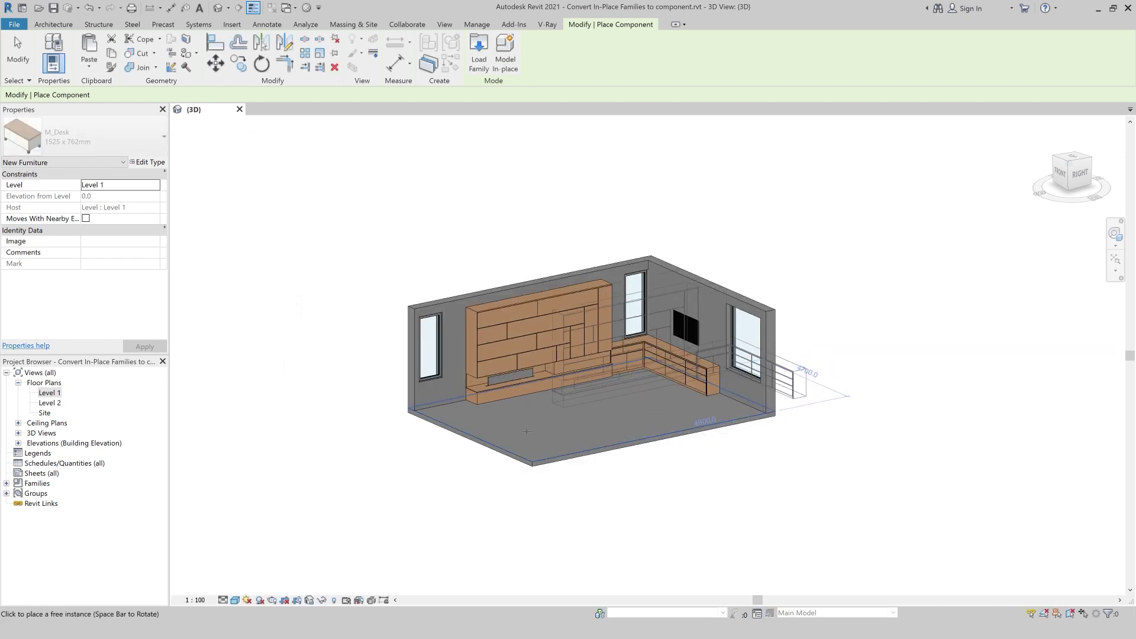
{"action": "left_click", "coordinate": [471, 436]}
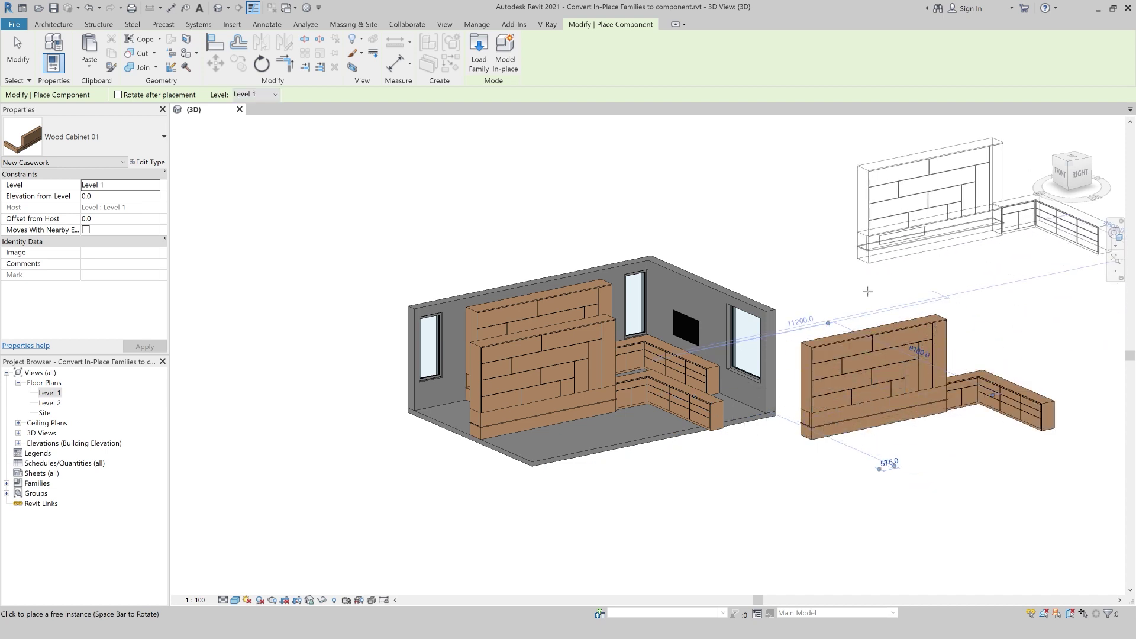
{"action": "key", "text": "Escape"}
{"action": "key", "text": "Escape"}
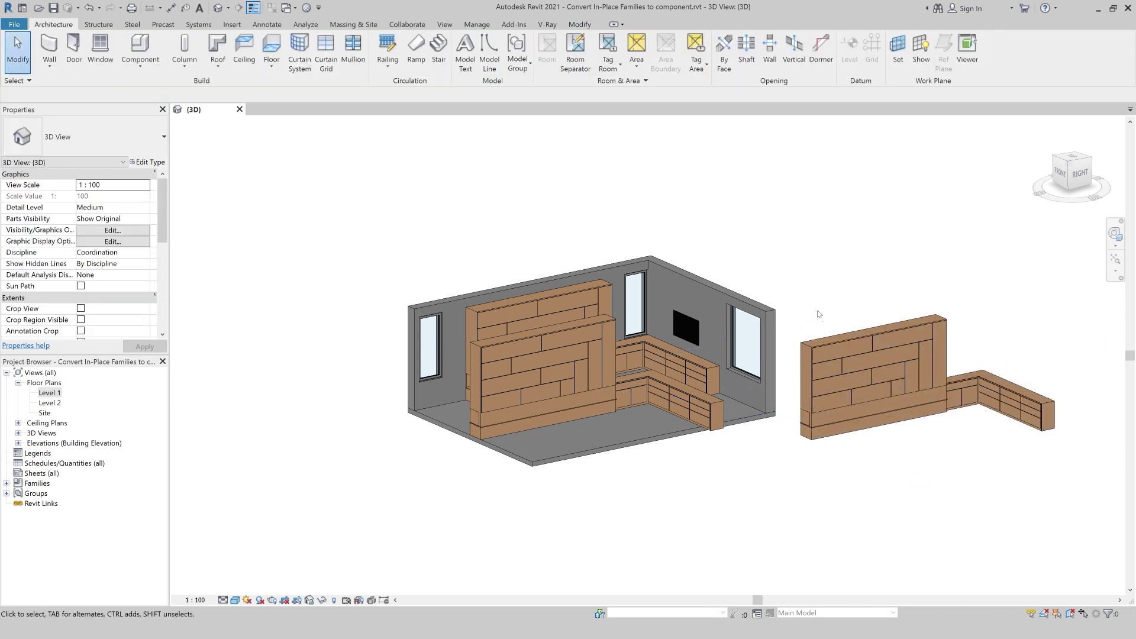
{"action": "left_click", "coordinate": [870, 408]}
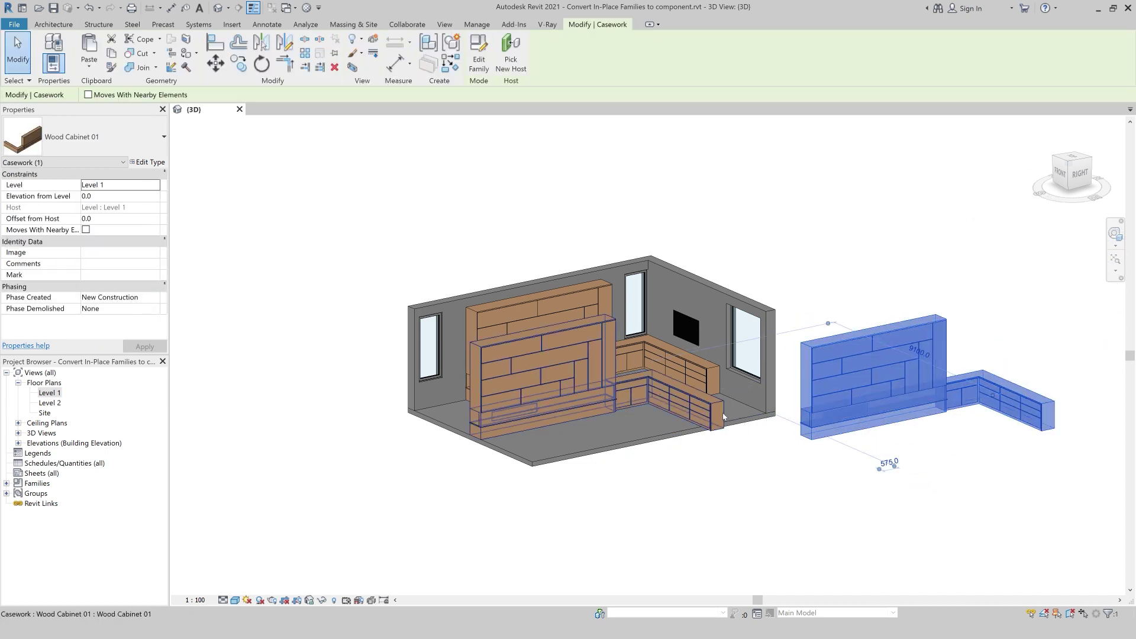
{"action": "key", "text": "Delete"}
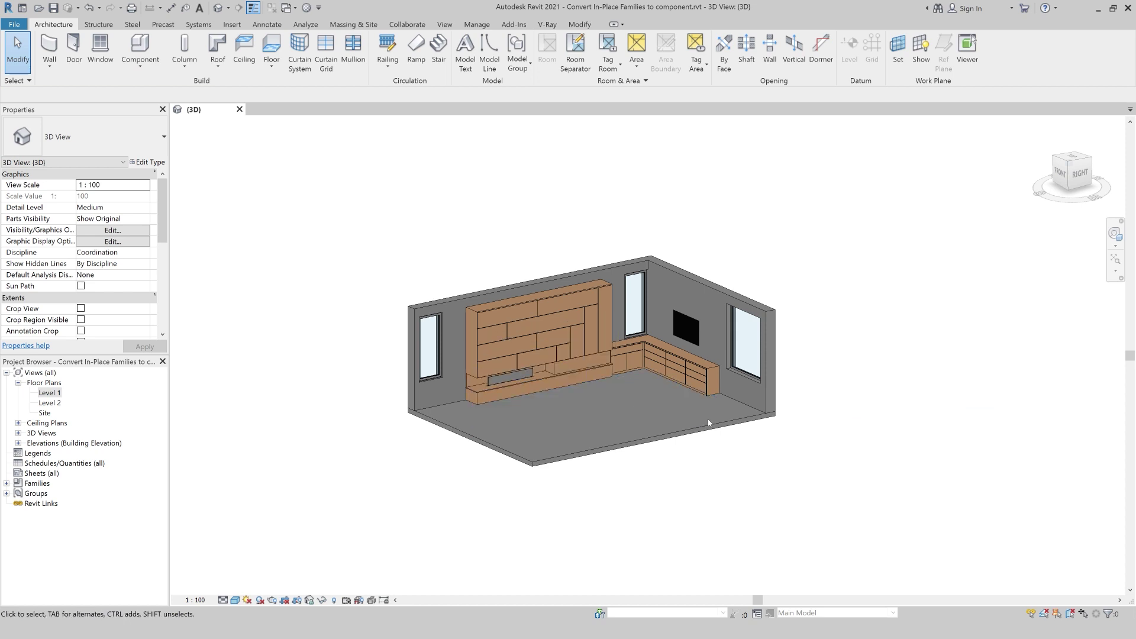